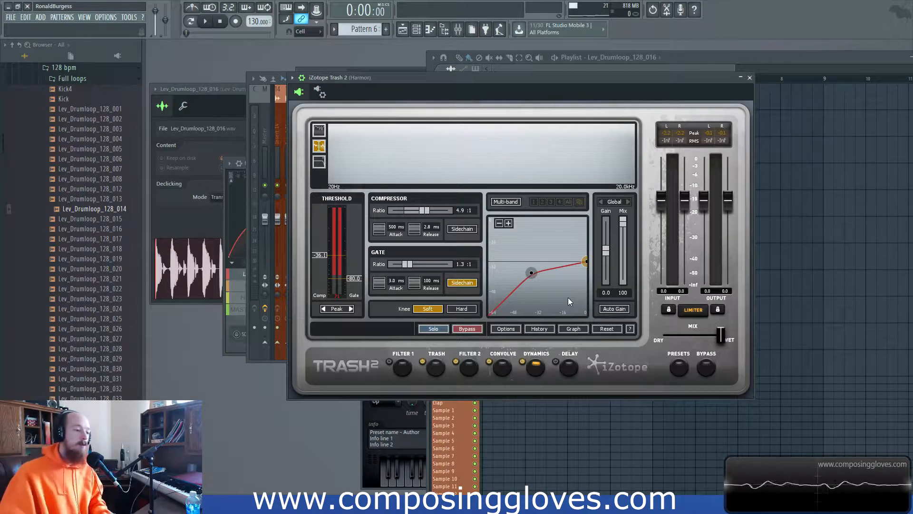
- Rearrange the Trash 2 window and playlist so the tracks are visible
left_click_drag(555, 75, 527, 77)
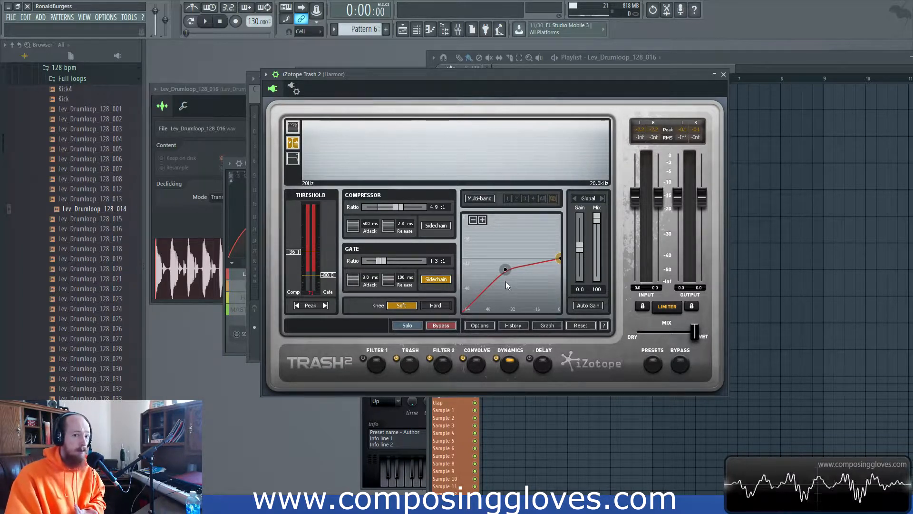
left_click_drag(420, 76, 478, 167)
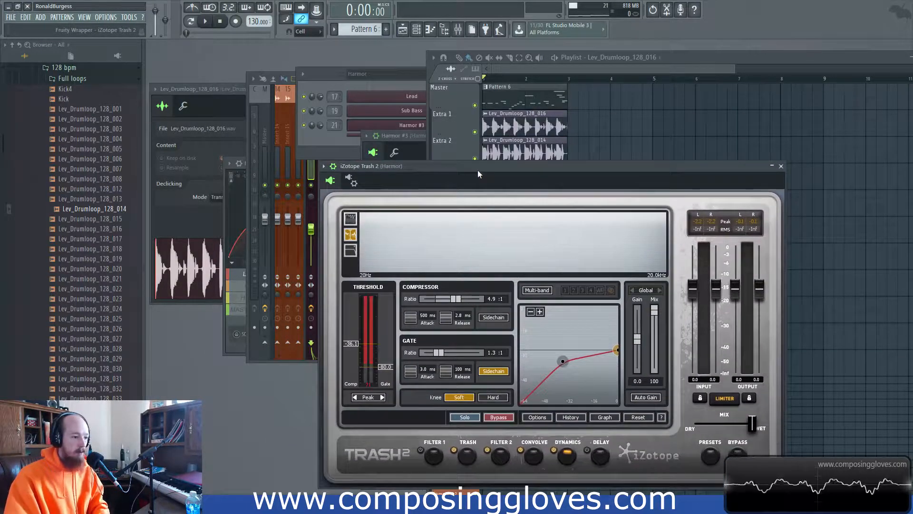
left_click(542, 86)
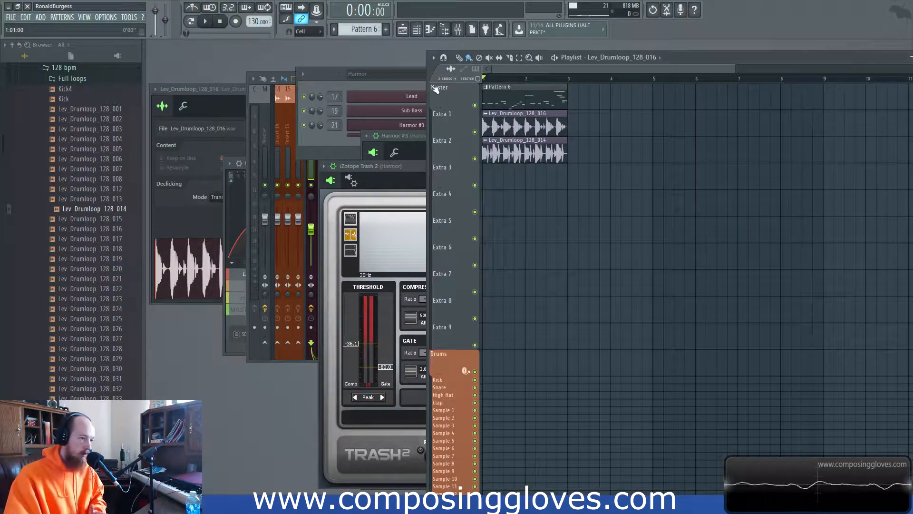
left_click_drag(408, 166, 382, 92)
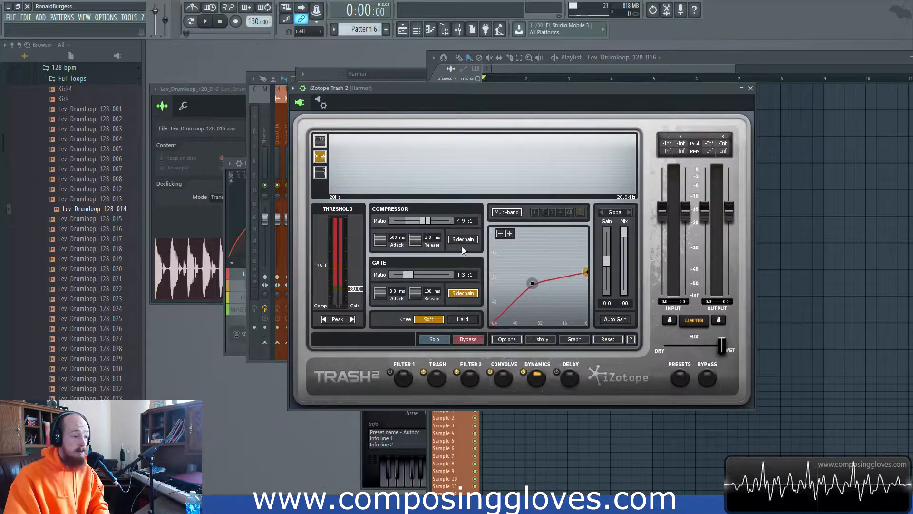
left_click_drag(529, 90, 531, 128)
- Preview the song, then switch Trash 2's dynamics to multi-band mode
key("space")
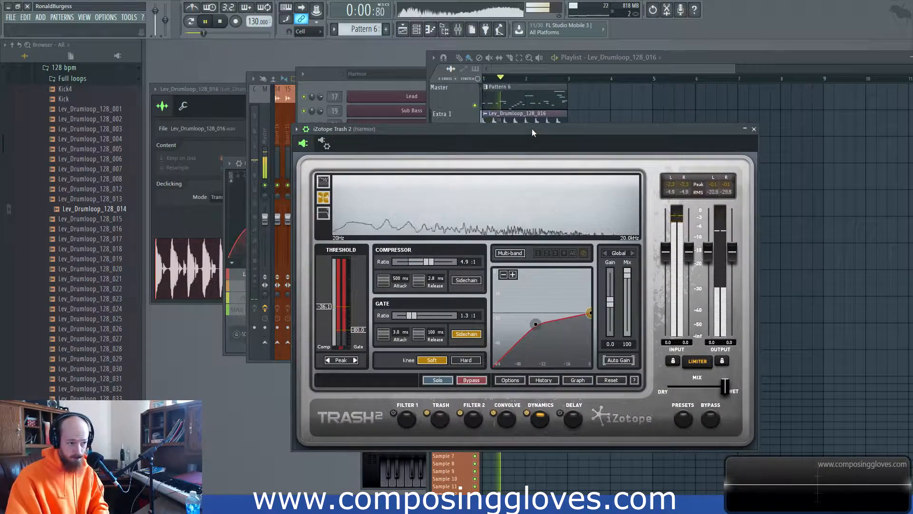
key("space")
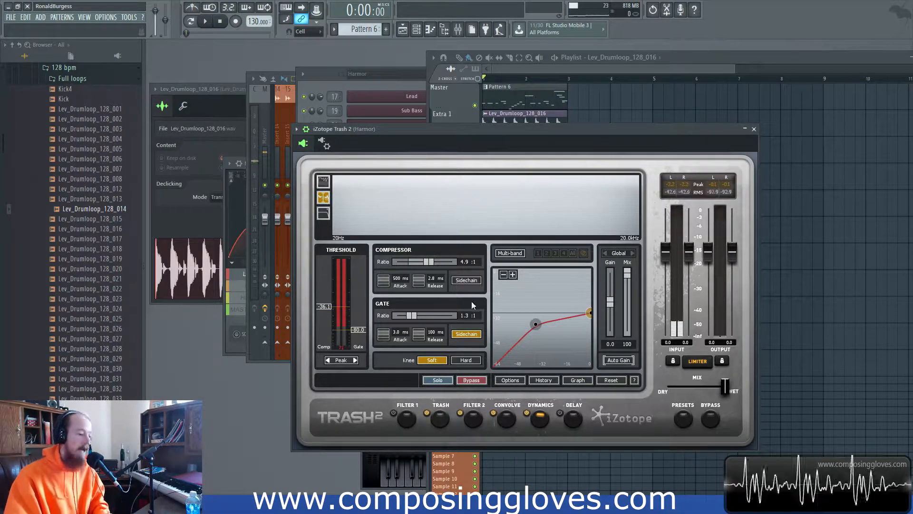
left_click(510, 253)
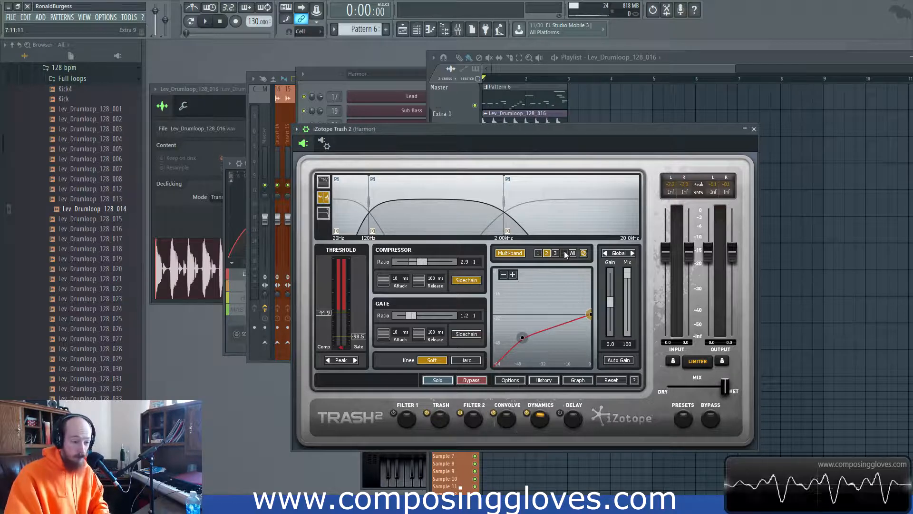
right_click(465, 198)
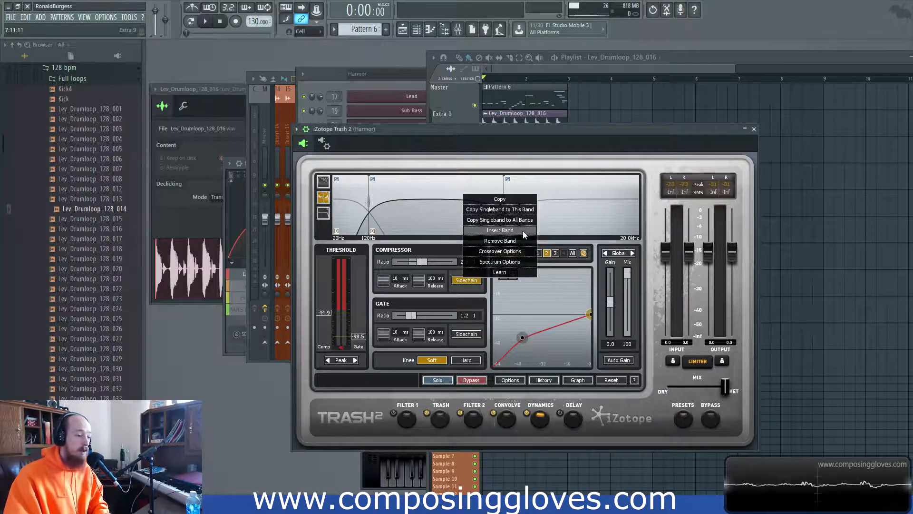
left_click(584, 196)
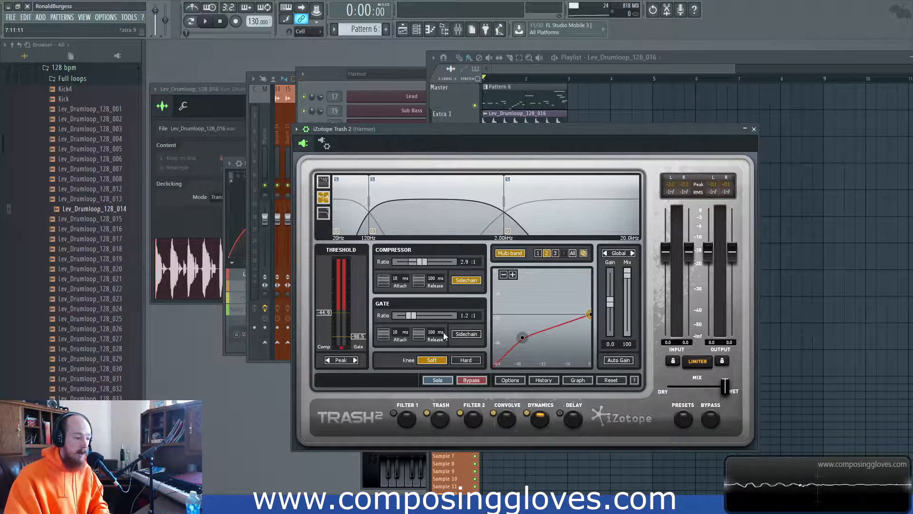
left_click(442, 421)
left_click(467, 417)
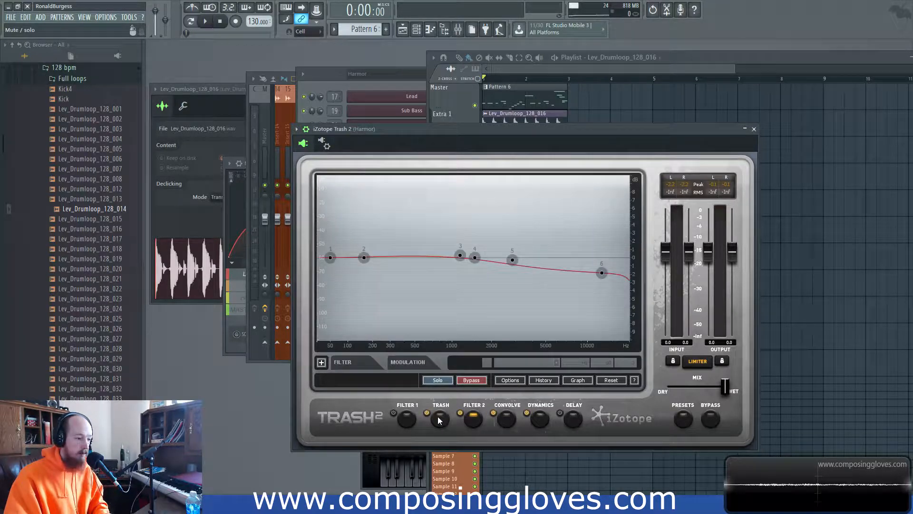
left_click(440, 421)
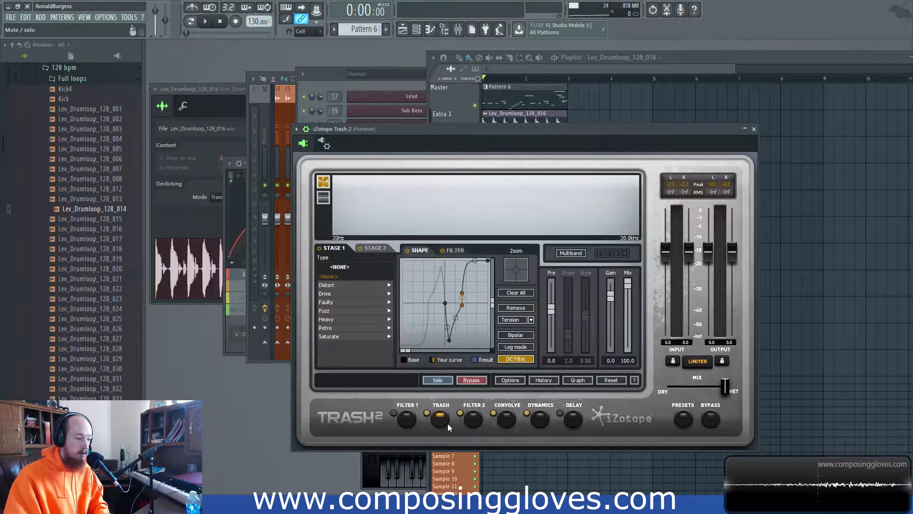
left_click(324, 198)
left_click(323, 181)
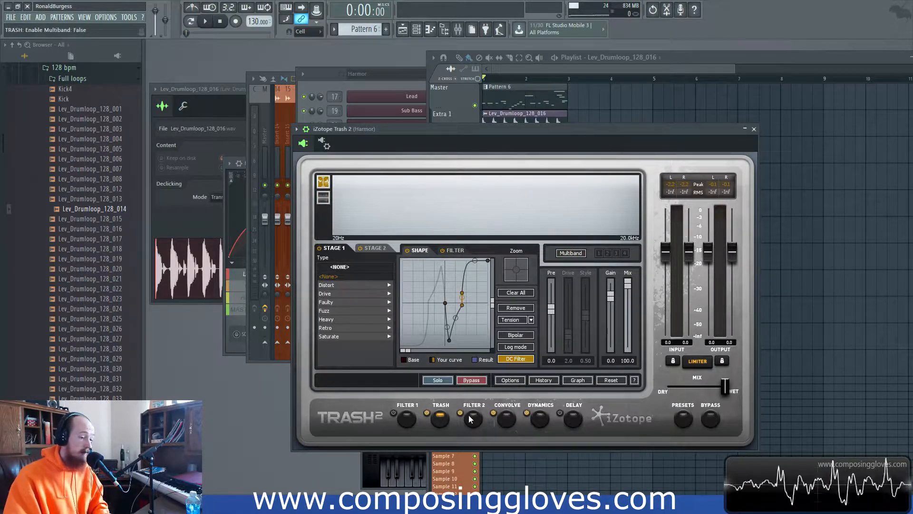
left_click(536, 419)
right_click(445, 208)
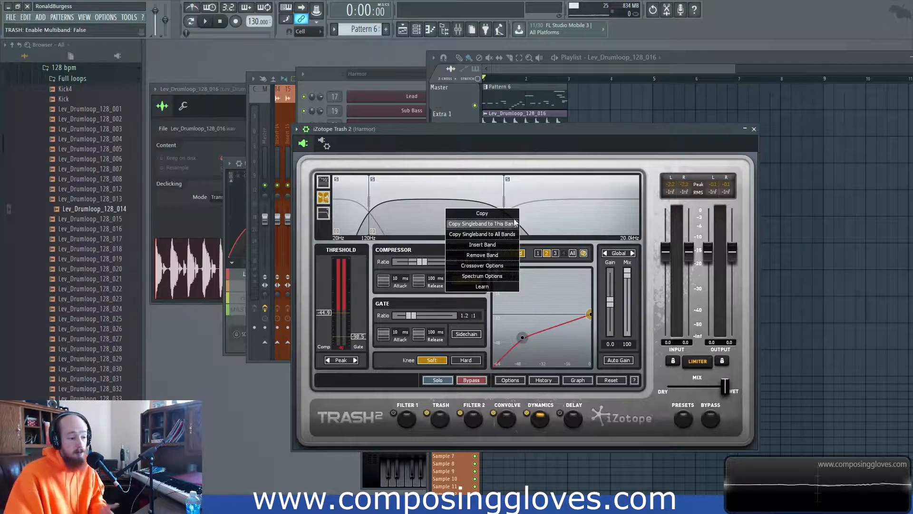
left_click(539, 207)
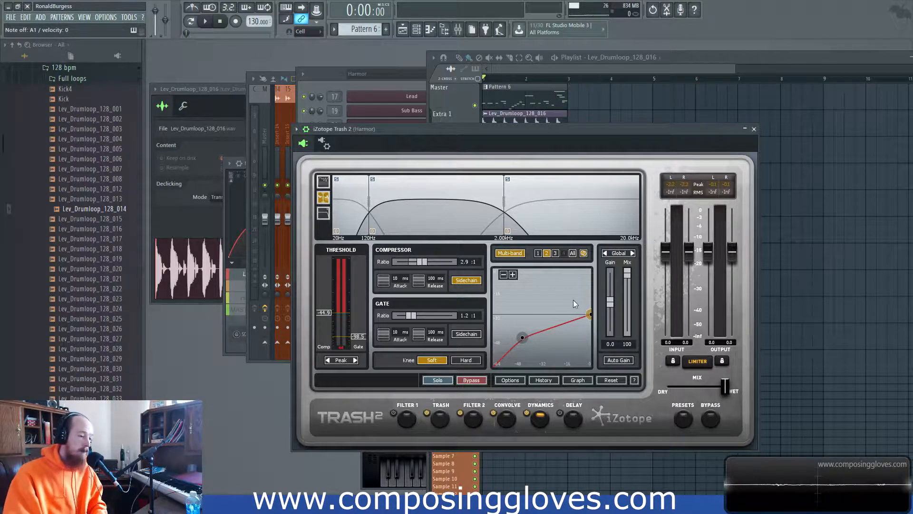
left_click_drag(504, 131, 502, 135)
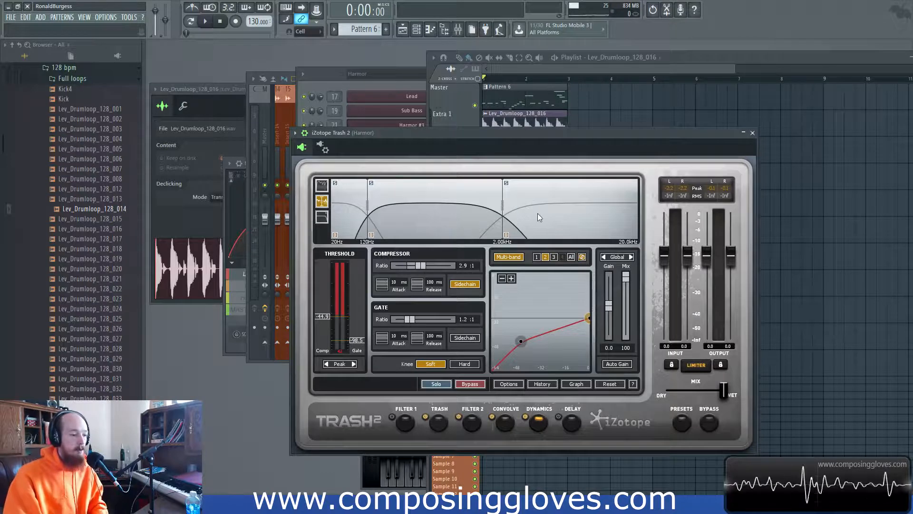
key("space")
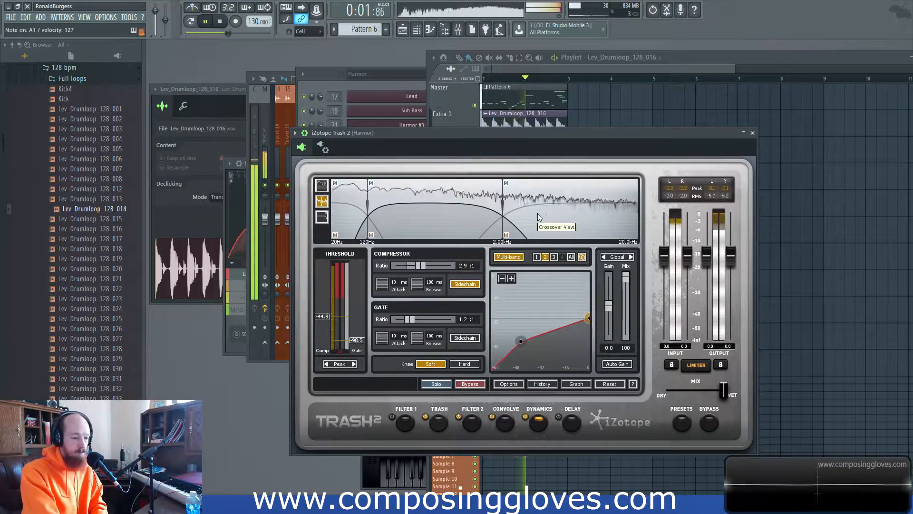
key("space")
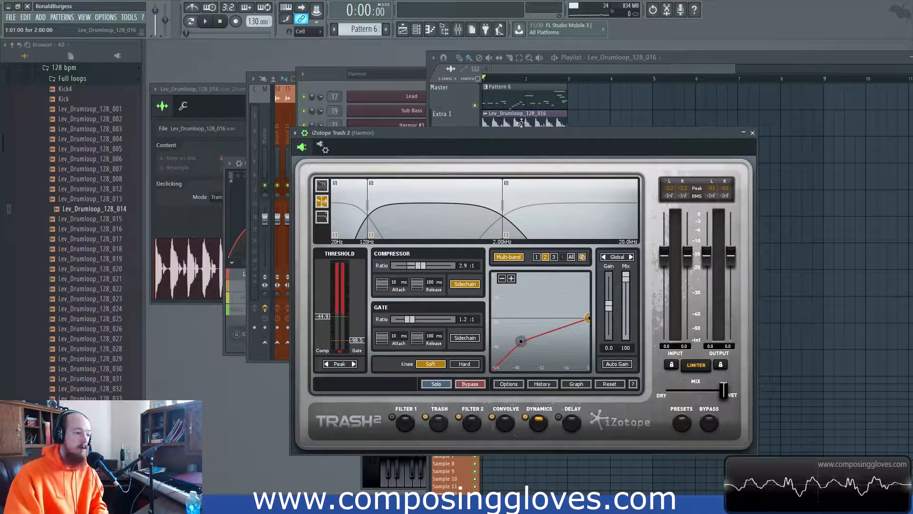
left_click_drag(495, 132, 494, 93)
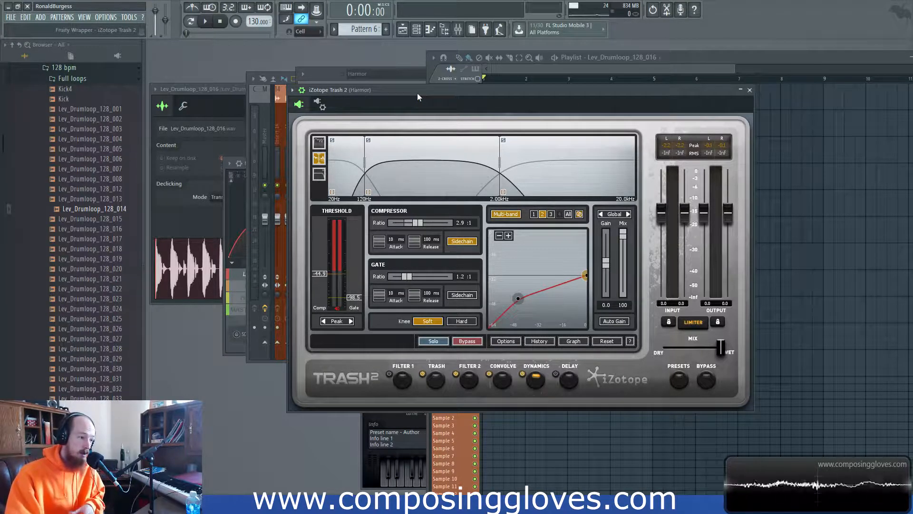
- Open the mixer with F9 and select the Harmor insert
left_click(321, 107)
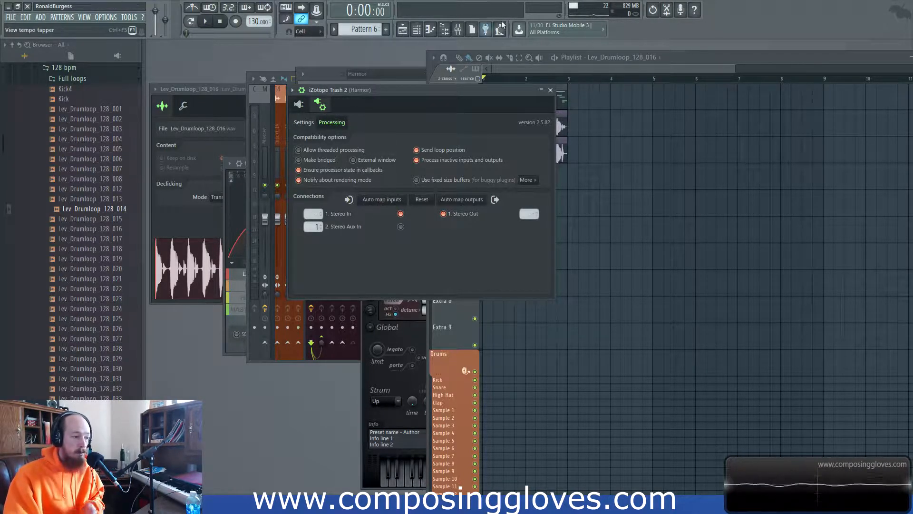
left_click(458, 29)
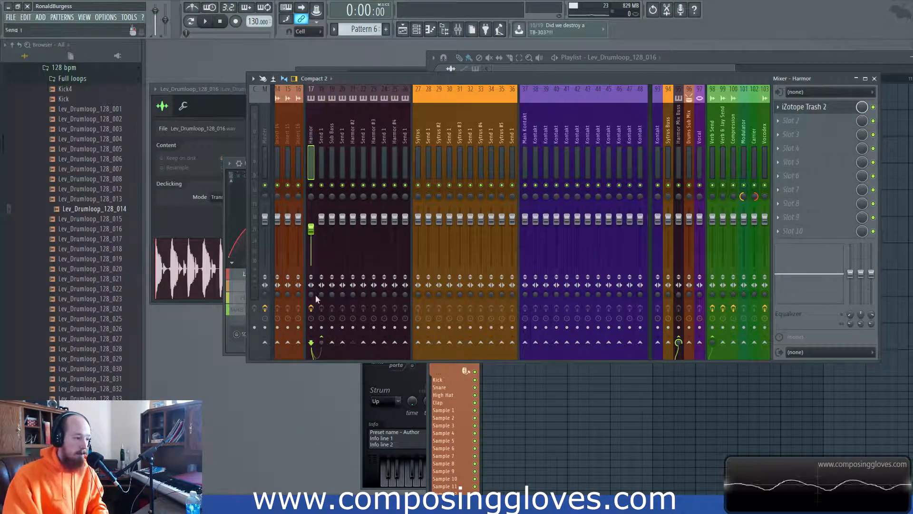
left_click(333, 129)
left_click(374, 133)
left_click(358, 138)
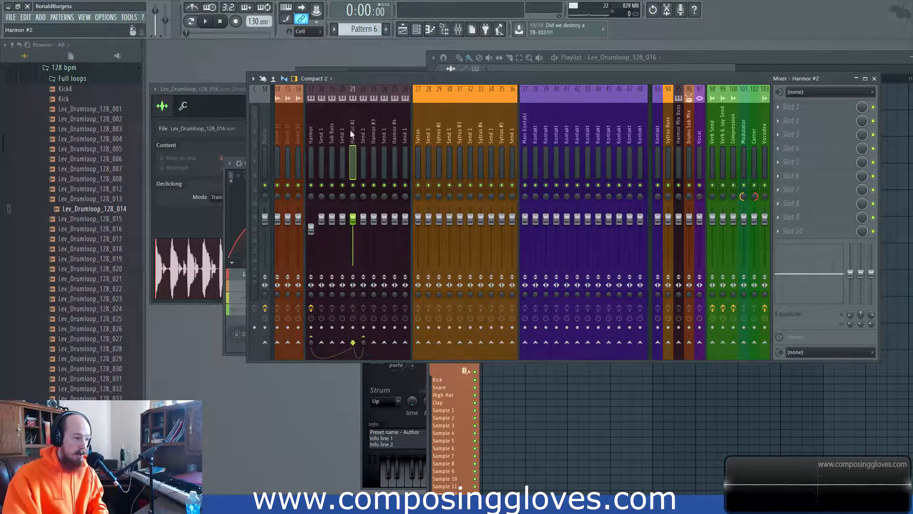
left_click(309, 127)
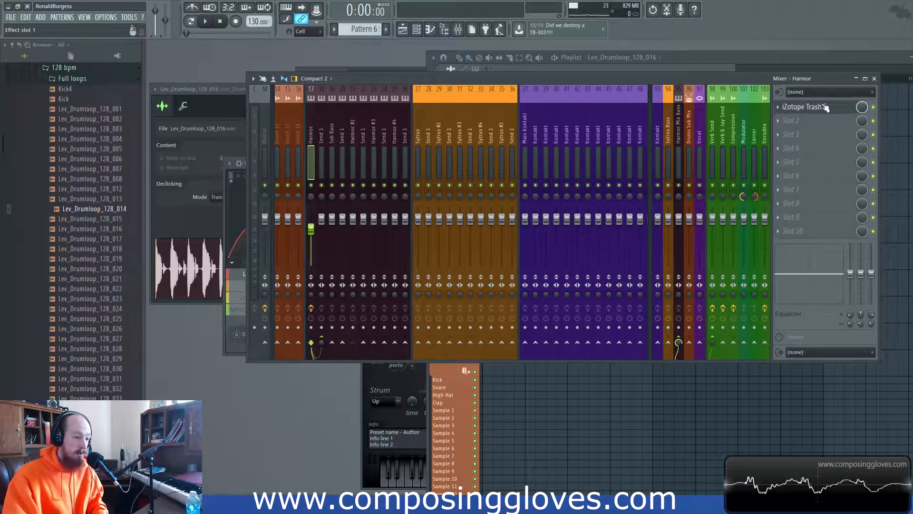
- Open iZotope Trash 2 from the Harmor insert's first slot and position its window
left_click(826, 108)
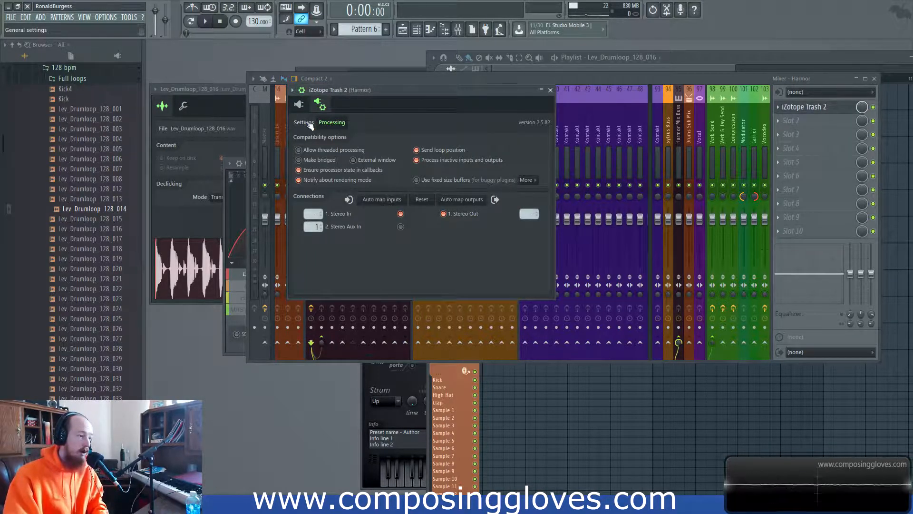
left_click(300, 105)
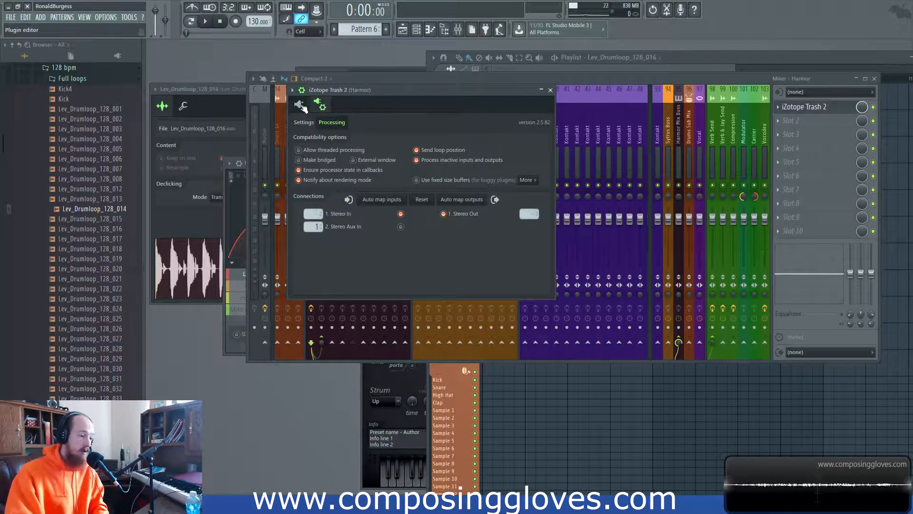
left_click_drag(415, 98, 449, 104)
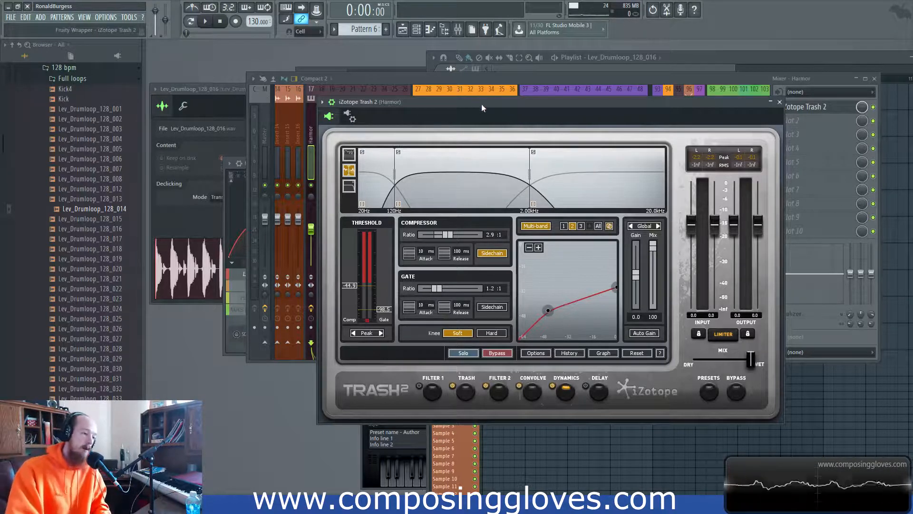
- Return Trash 2's dynamics to single-band, disable the gate sidechain, and show the gain reduction trace
left_click_drag(481, 104, 479, 96)
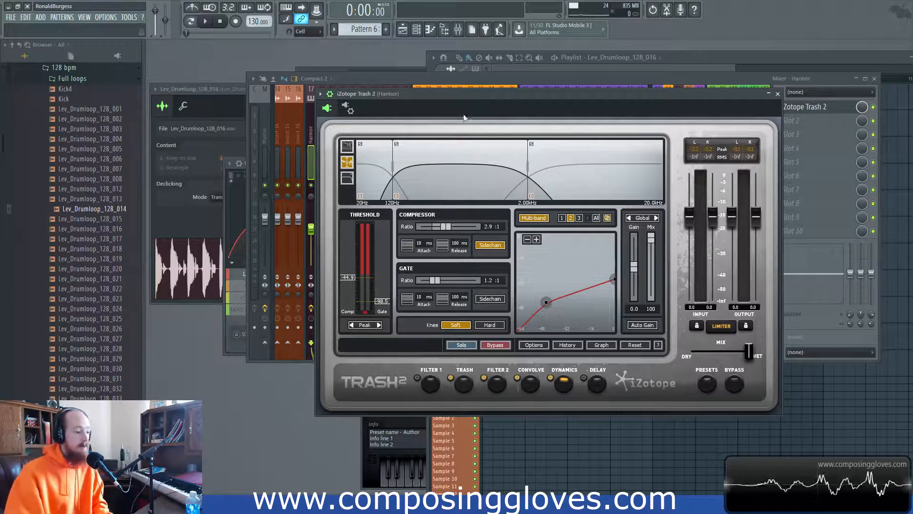
left_click(348, 147)
left_click(348, 163)
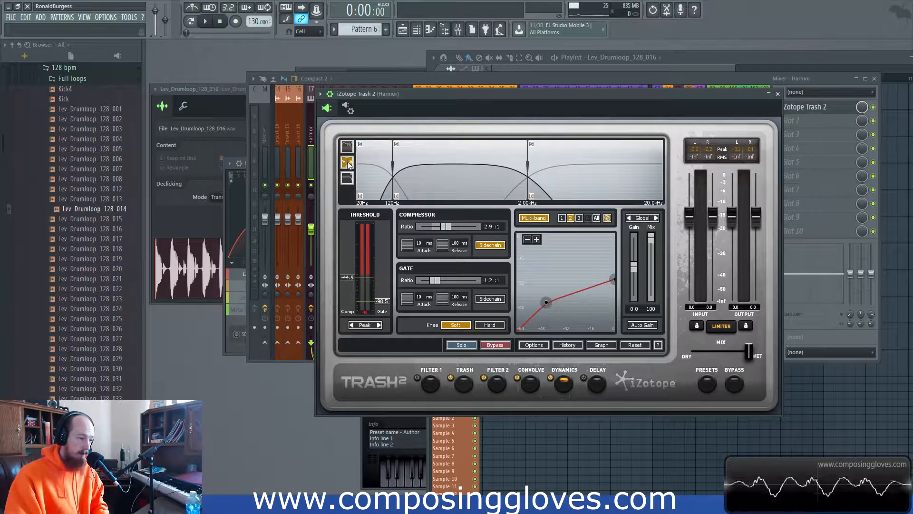
left_click(538, 220)
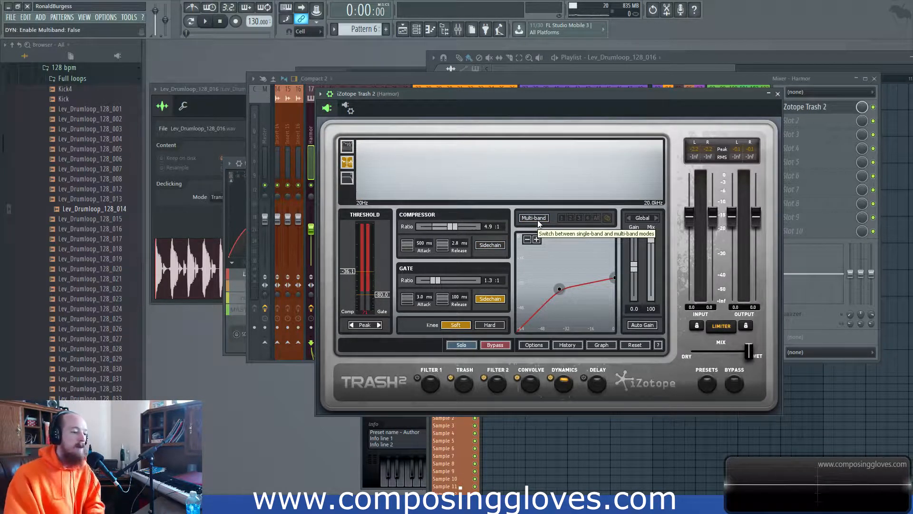
left_click(494, 299)
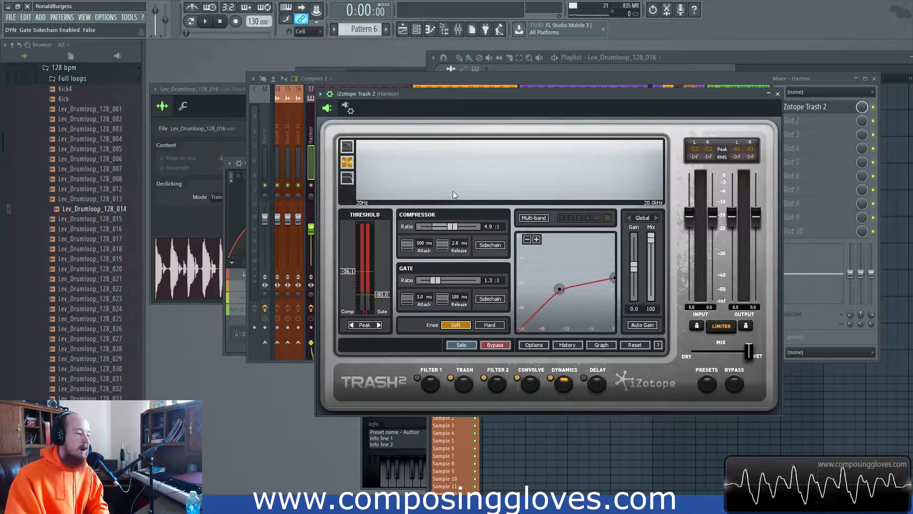
left_click(347, 146)
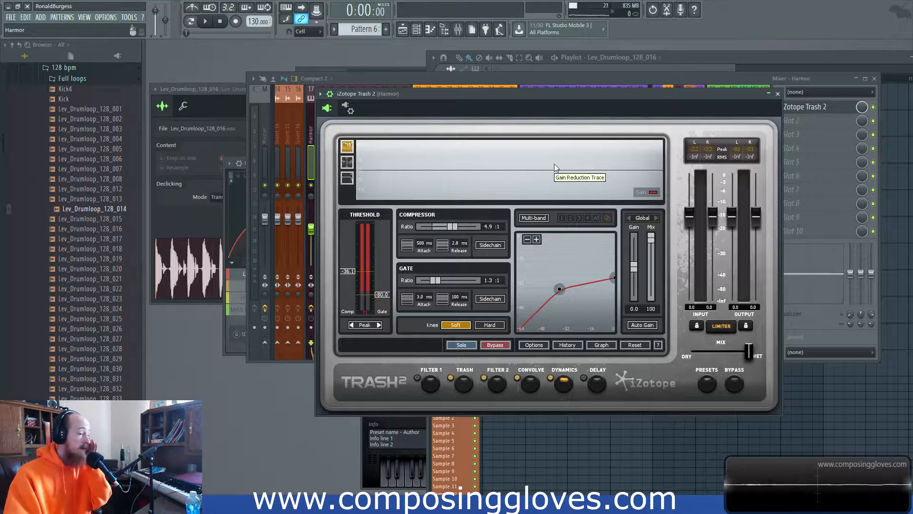
- Play the song with the gain reduction trace overlaid, then re-enable three-band dynamics in spectrum view
key("space")
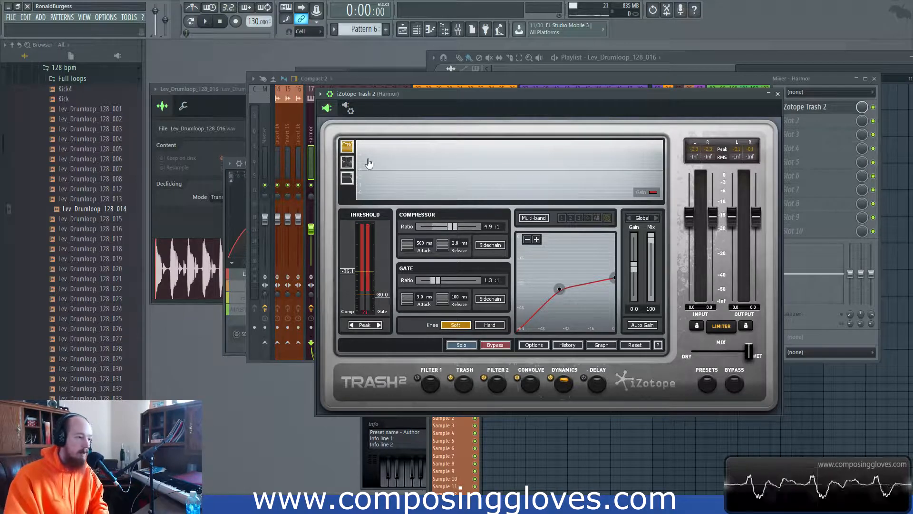
left_click(650, 193)
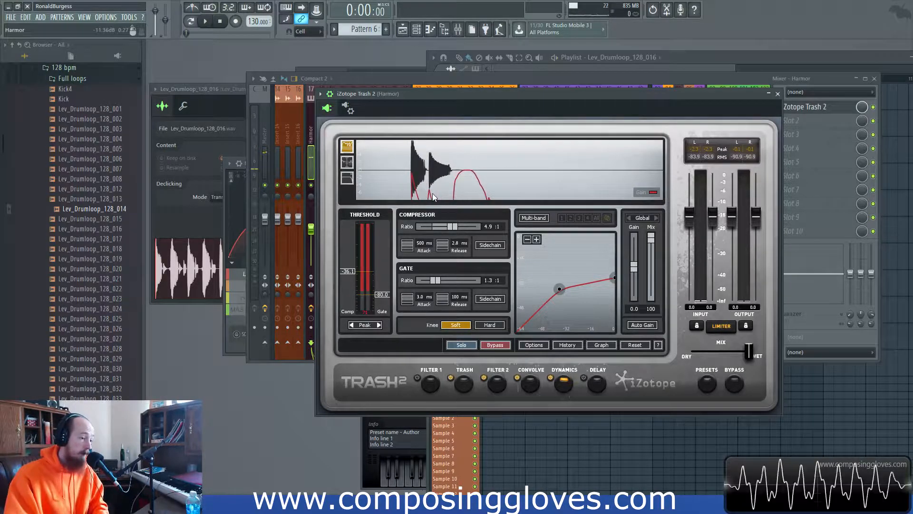
left_click(349, 164)
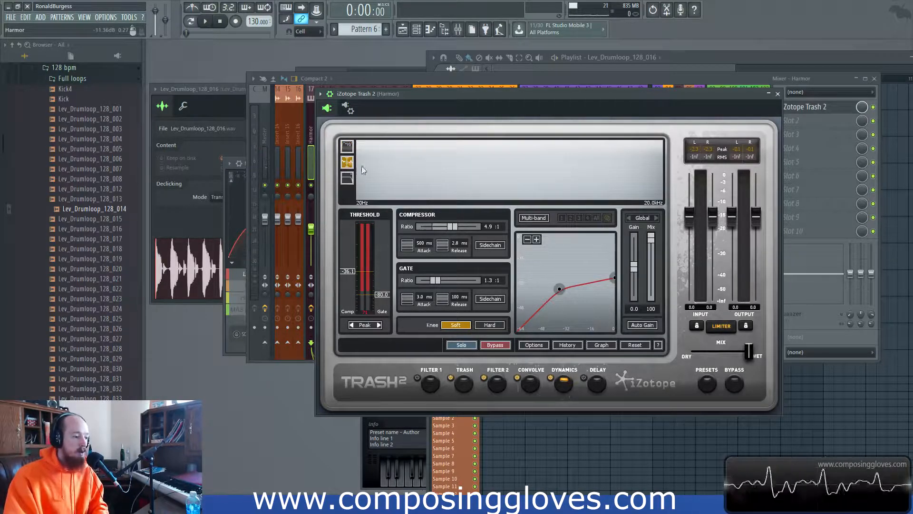
left_click(533, 218)
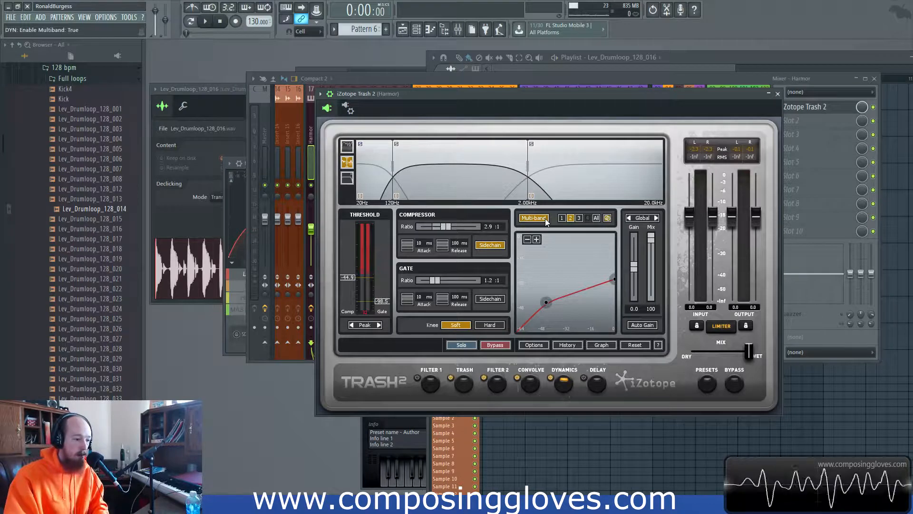
left_click(589, 167)
left_click(462, 172)
left_click(377, 176)
left_click(455, 171)
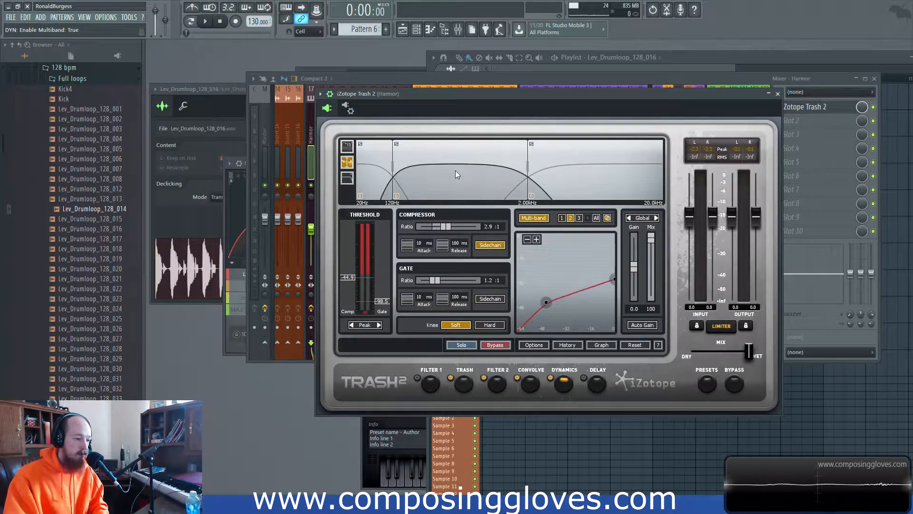
left_click(607, 217)
left_click(434, 157)
left_click(378, 166)
left_click(459, 161)
left_click(580, 156)
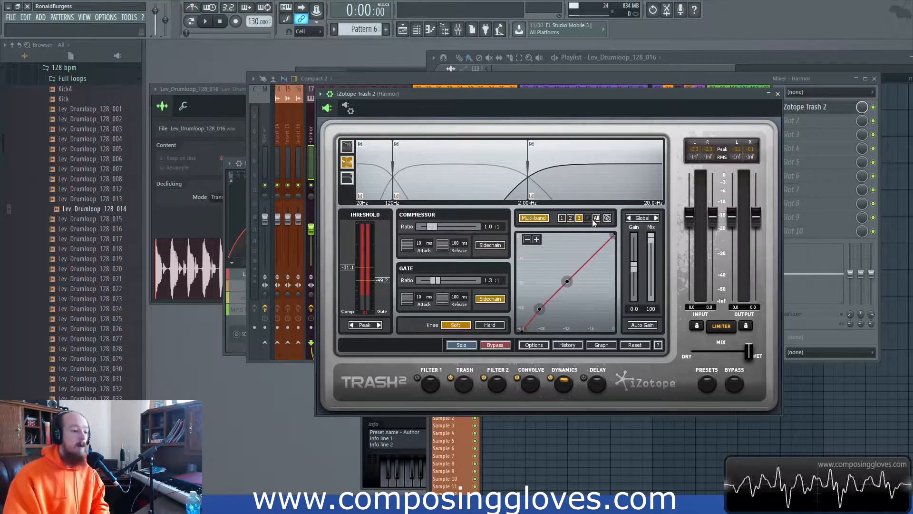
left_click(597, 218)
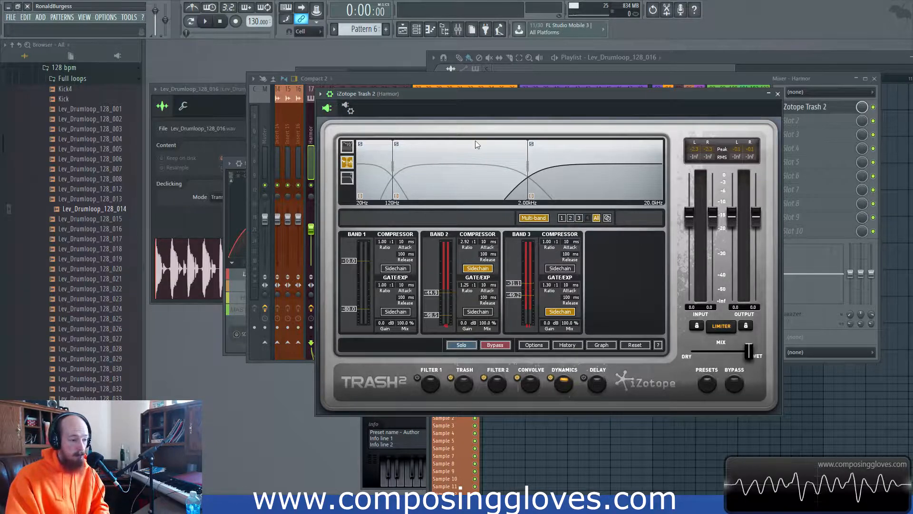
right_click(485, 160)
left_click(519, 196)
right_click(515, 164)
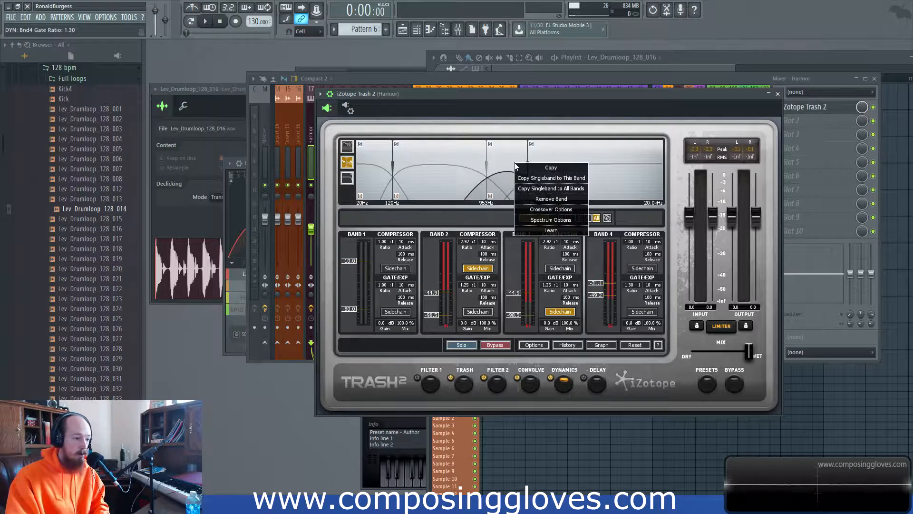
left_click(565, 201)
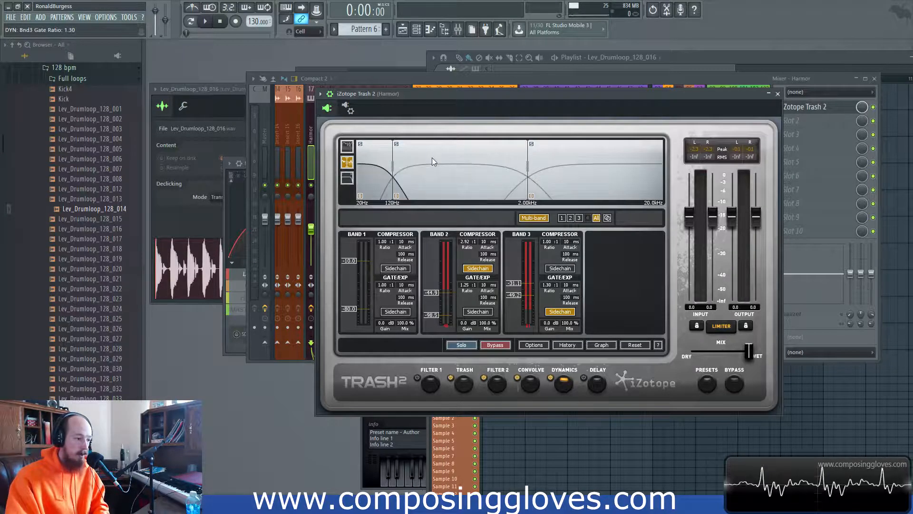
left_click(579, 219)
left_click(562, 219)
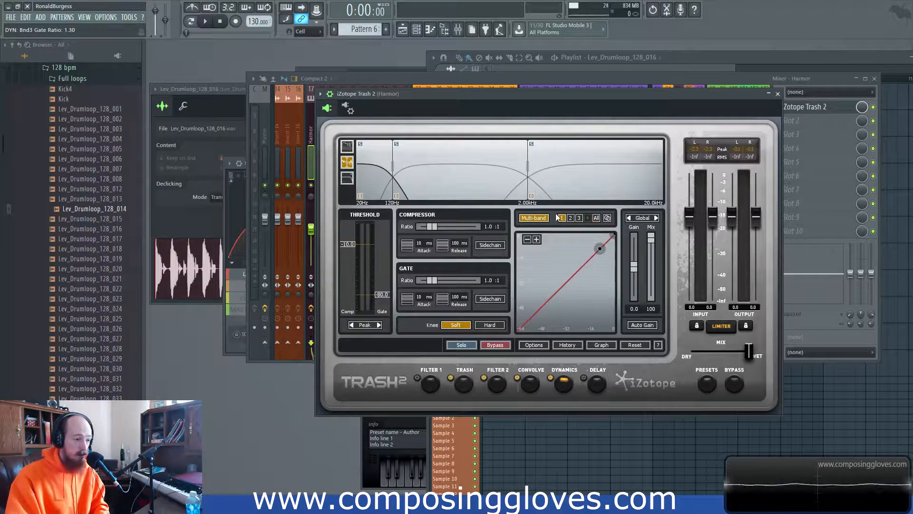
left_click(570, 218)
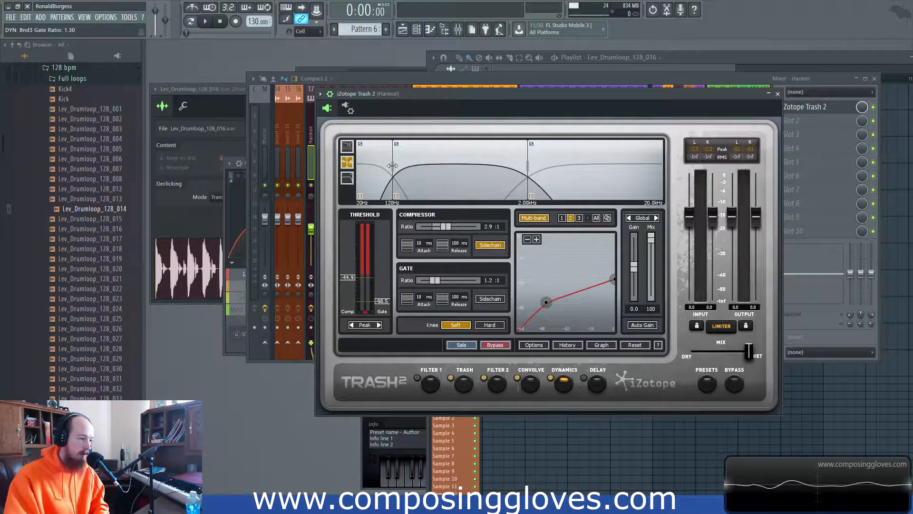
left_click(598, 163)
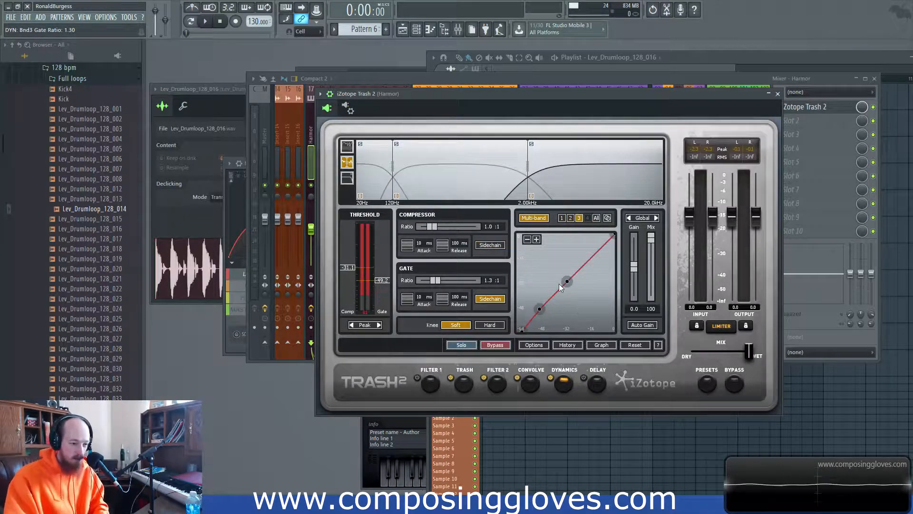
left_click(608, 217)
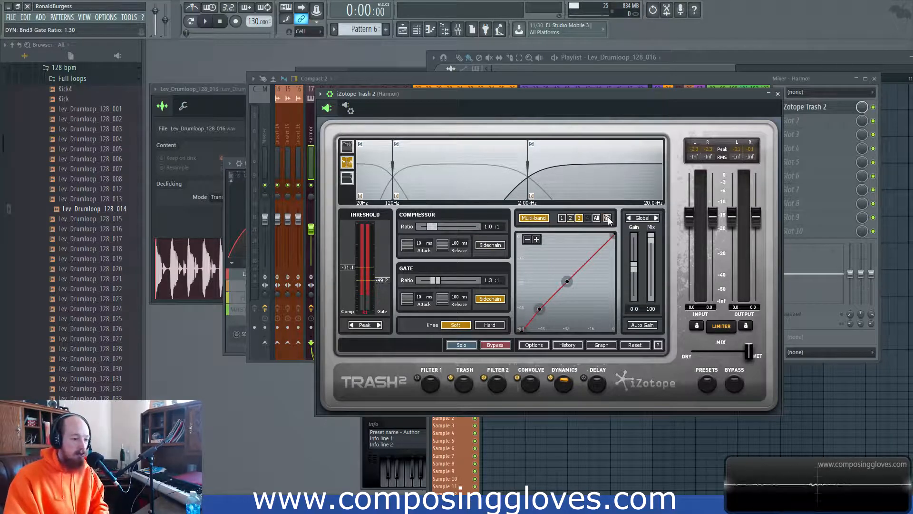
left_click(562, 218)
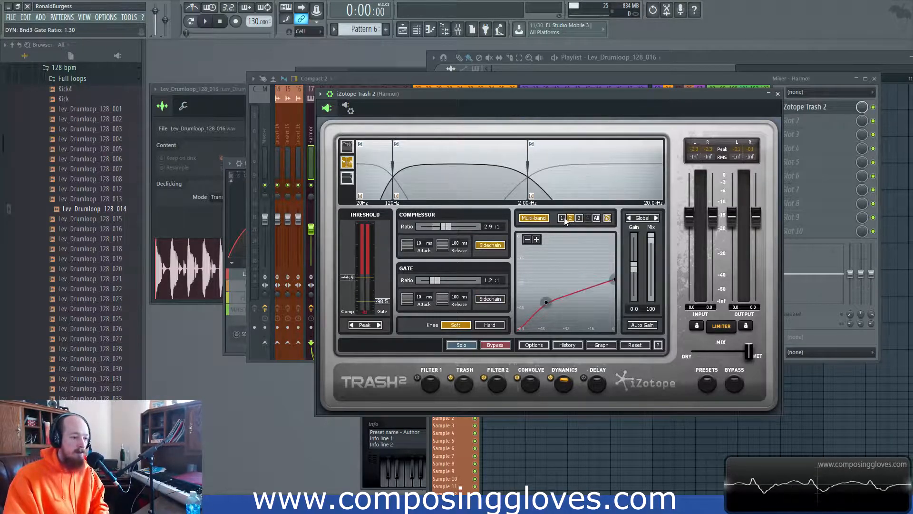
left_click(570, 218)
left_click(579, 218)
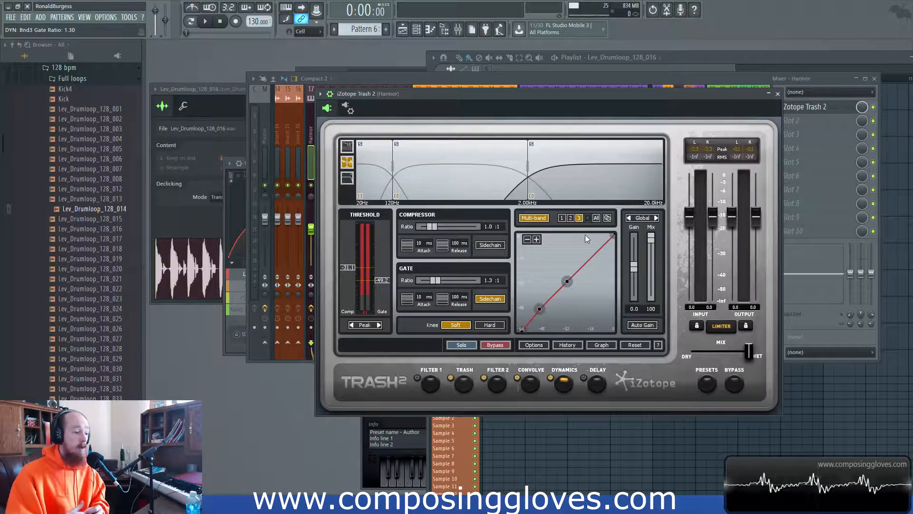
left_click(398, 196)
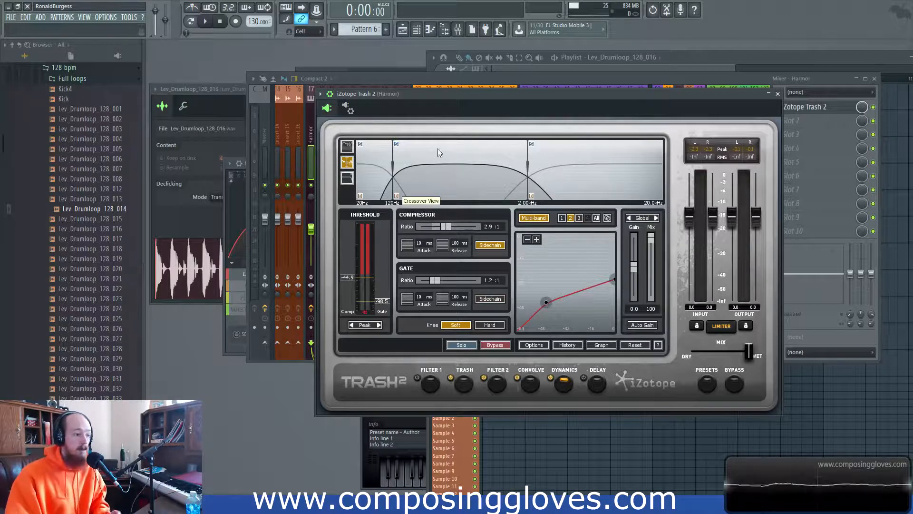
mouse_move(486, 94)
left_mouse_down()
mouse_move(507, 84)
mouse_move(490, 80)
left_mouse_up()
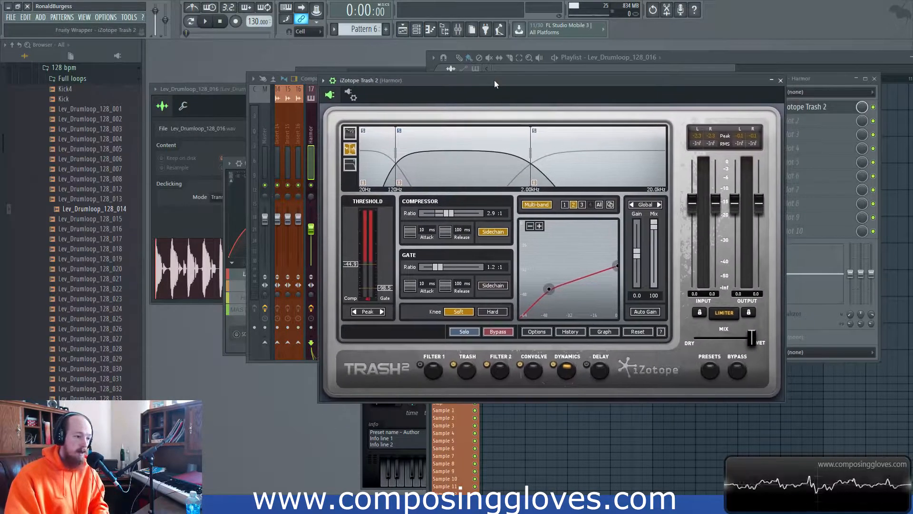
left_click(498, 371)
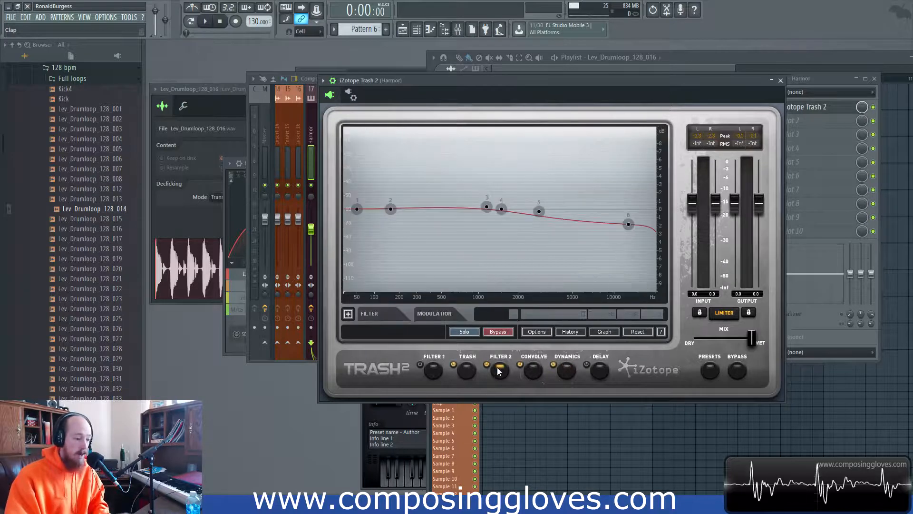
left_click(541, 371)
left_click(562, 373)
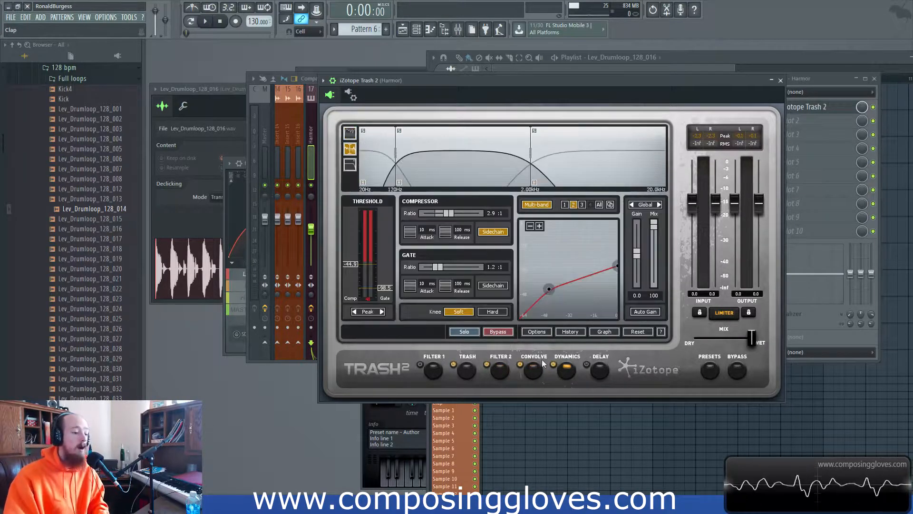
- Show Trash 2's detection filter view, flat from 20 Hz to 20.0 kHz
left_click(350, 165)
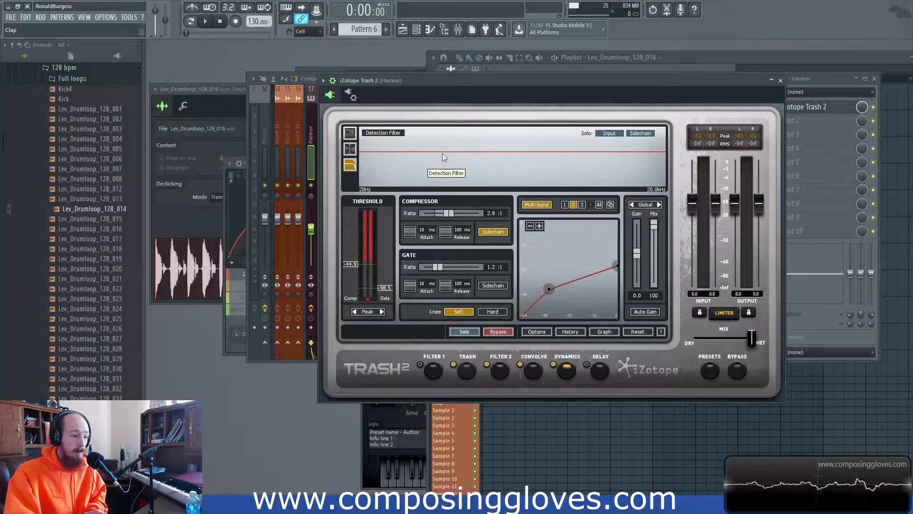
left_click_drag(436, 81, 436, 95)
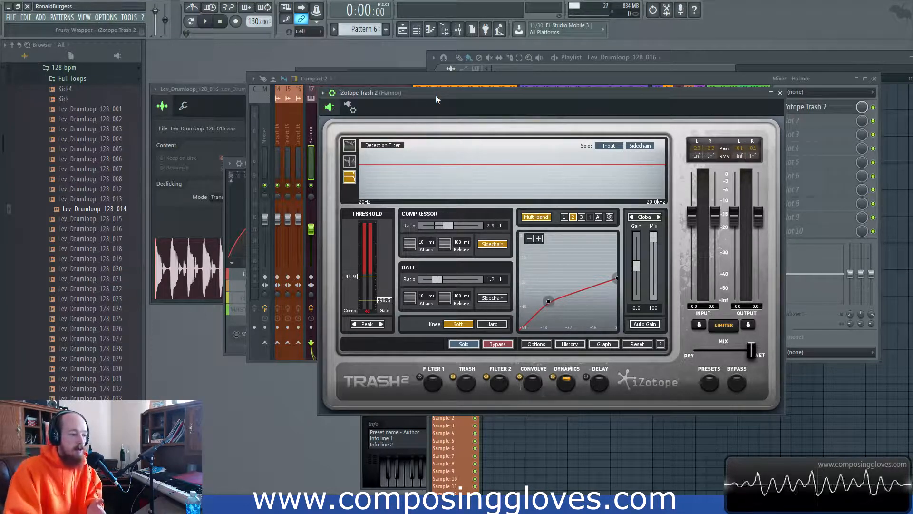
- Turn multi-band off, audition the input solo briefly, and enable the detection filter
left_click(536, 217)
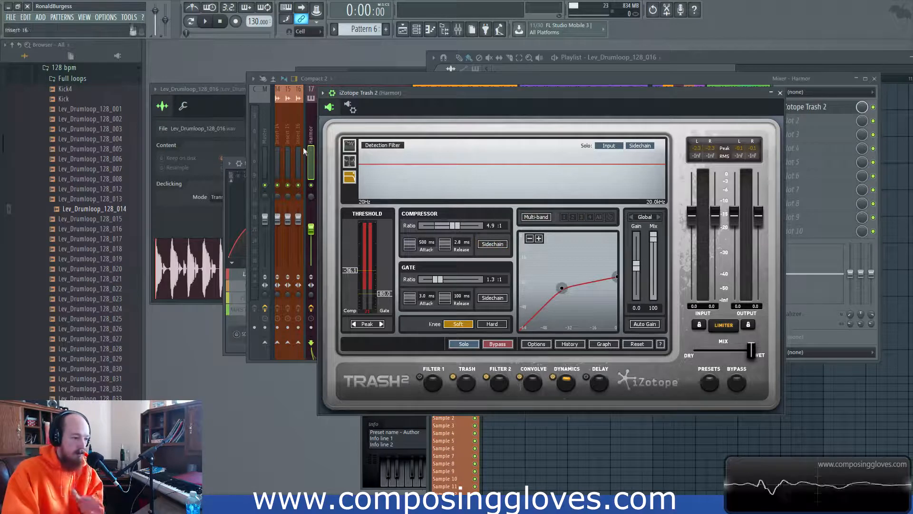
left_click(607, 144)
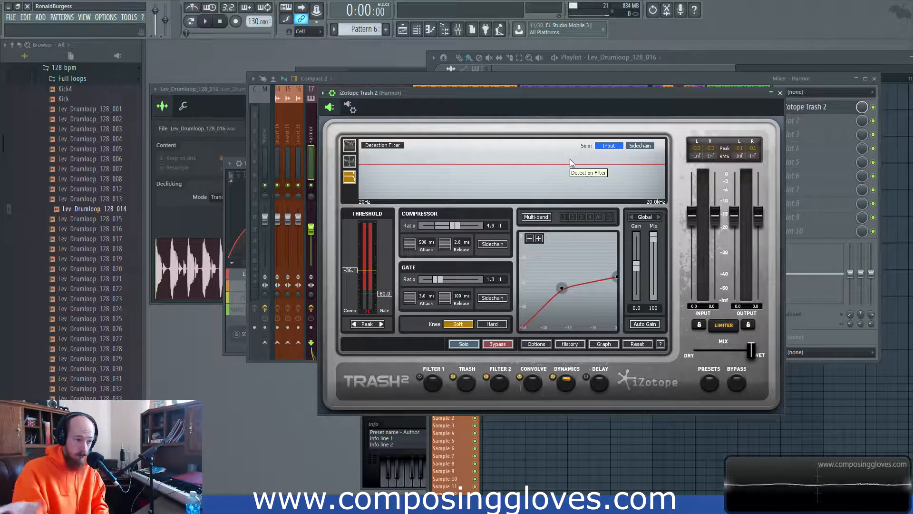
left_click(605, 147)
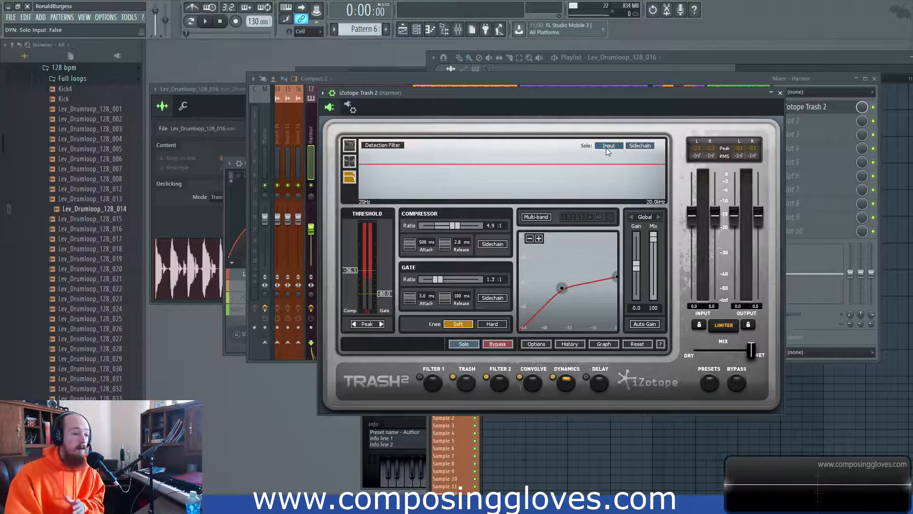
left_click(384, 145)
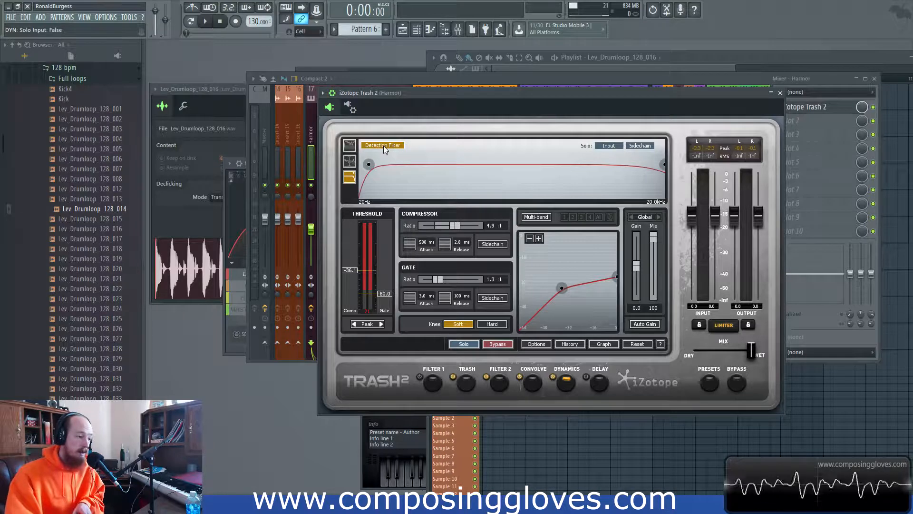
- Sweep the detection filter: high-pass to 1279 Hz, low-pass to 6755 Hz, high-pass to 322 Hz
mouse_move(369, 166)
left_click_drag(368, 166, 505, 173)
left_click_drag(664, 165, 601, 164)
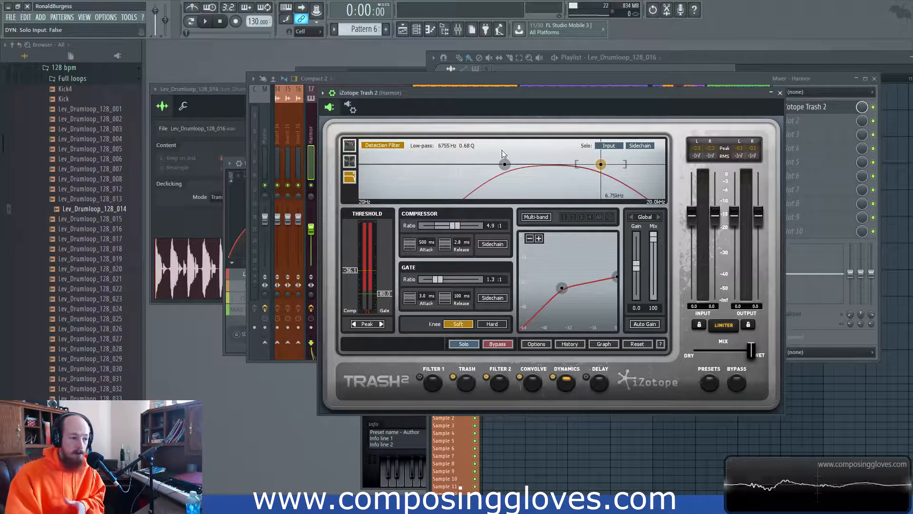
left_click_drag(503, 164, 433, 164)
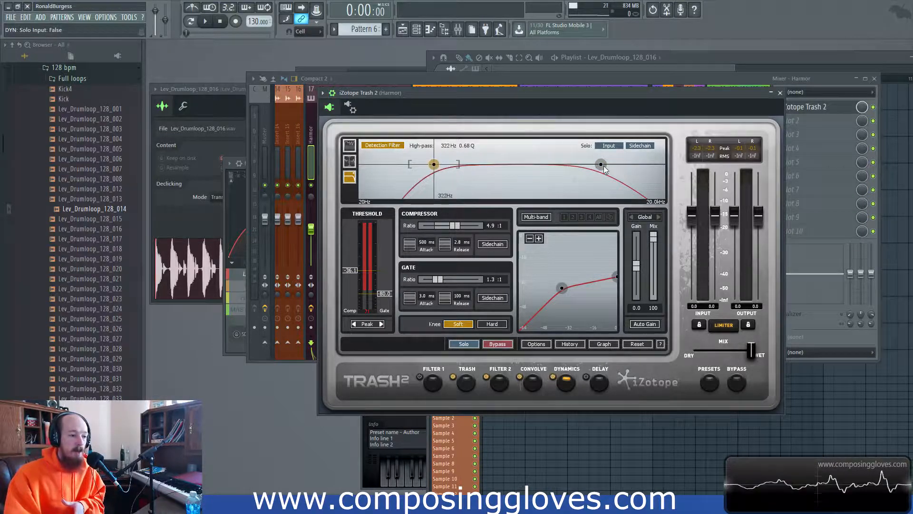
- Open the low-pass to 20000 Hz, return the high-pass to 20.0 Hz, and disable the detection filter
left_click_drag(600, 165, 665, 164)
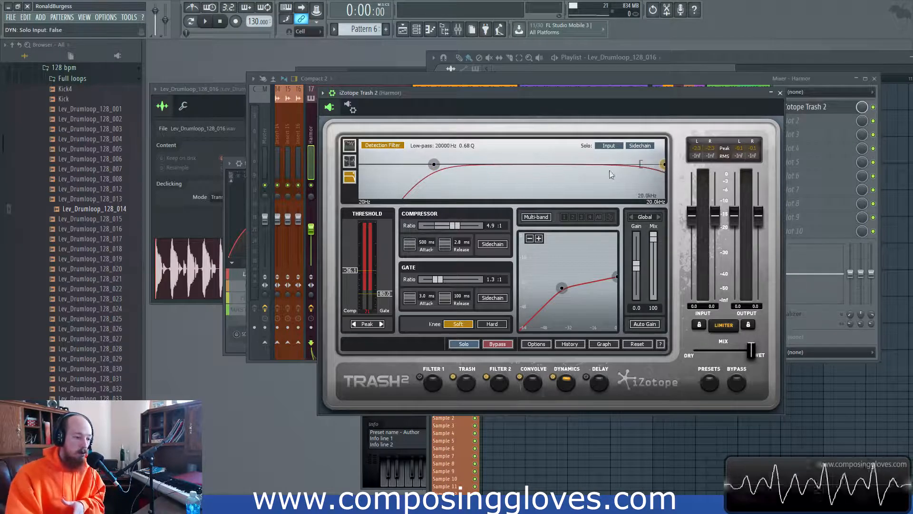
left_click_drag(433, 164, 530, 164)
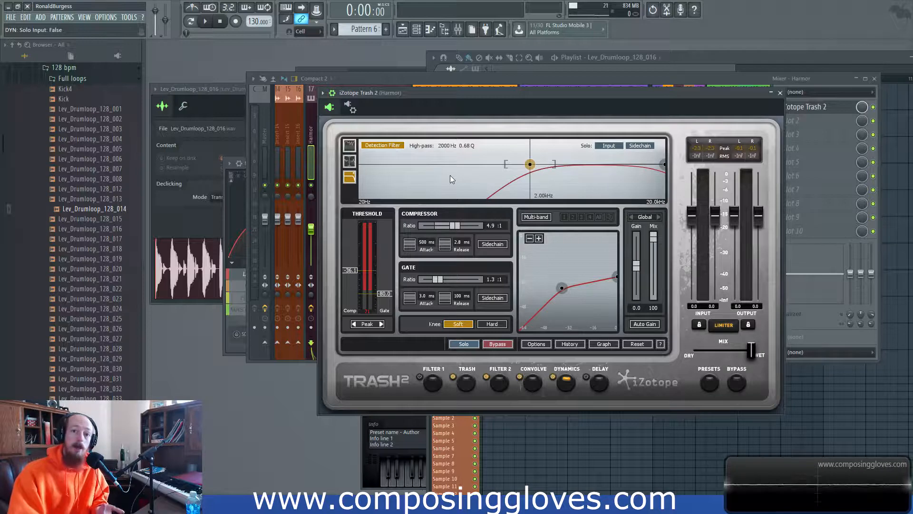
left_click_drag(530, 164, 360, 148)
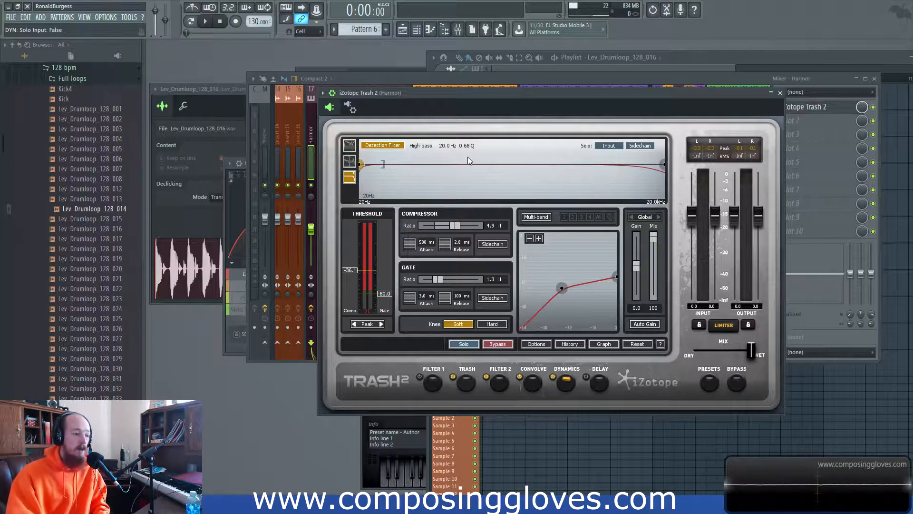
left_click(383, 145)
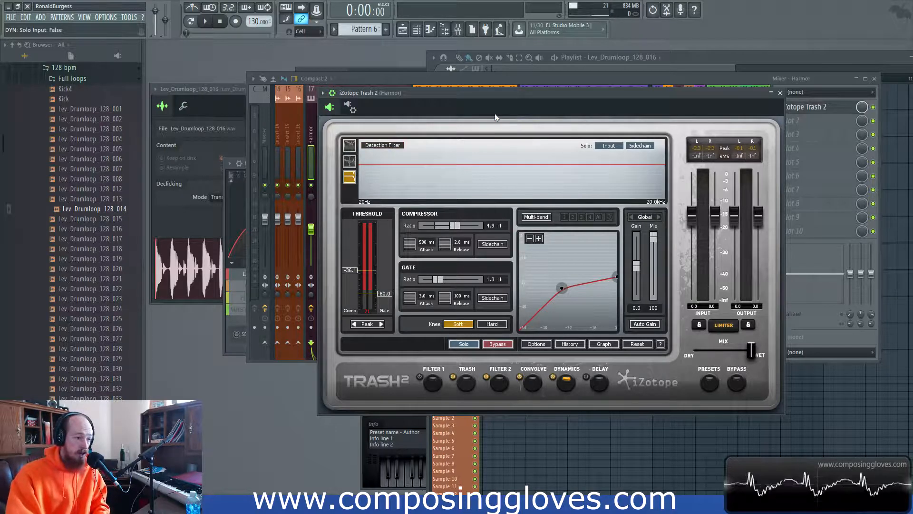
- Audition the sidechain solo, route the gate to the sidechain, and show the gain view
left_click(640, 146)
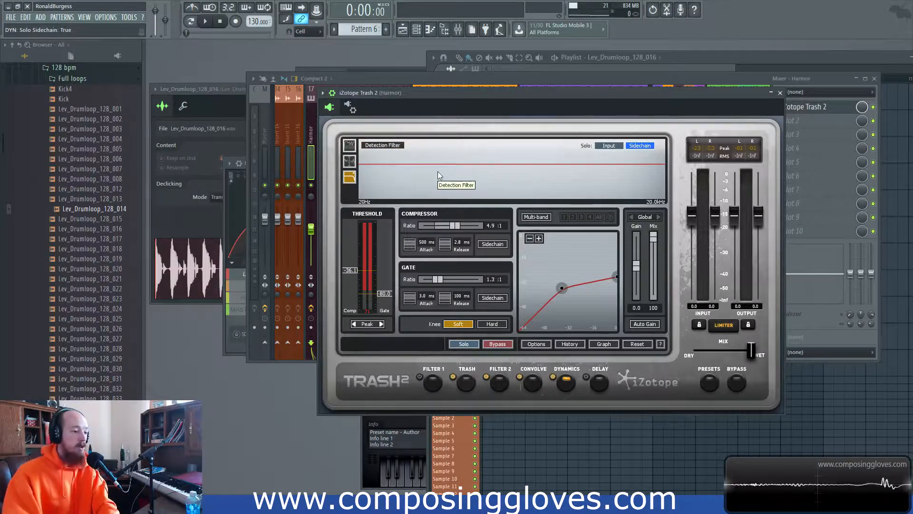
left_click(645, 147)
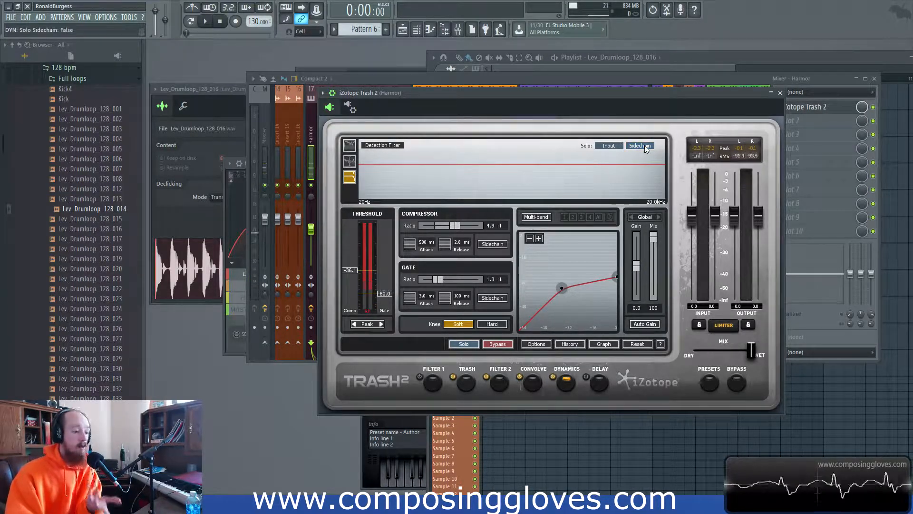
left_click(493, 298)
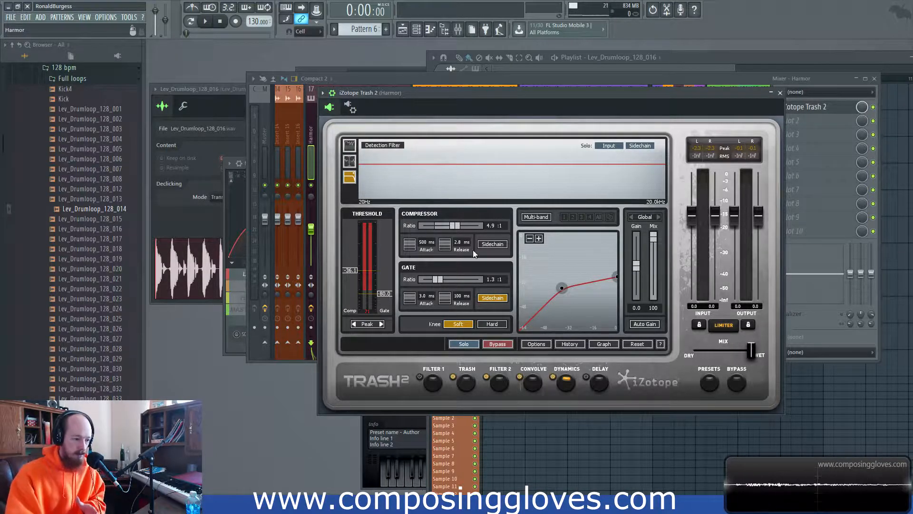
left_click(349, 163)
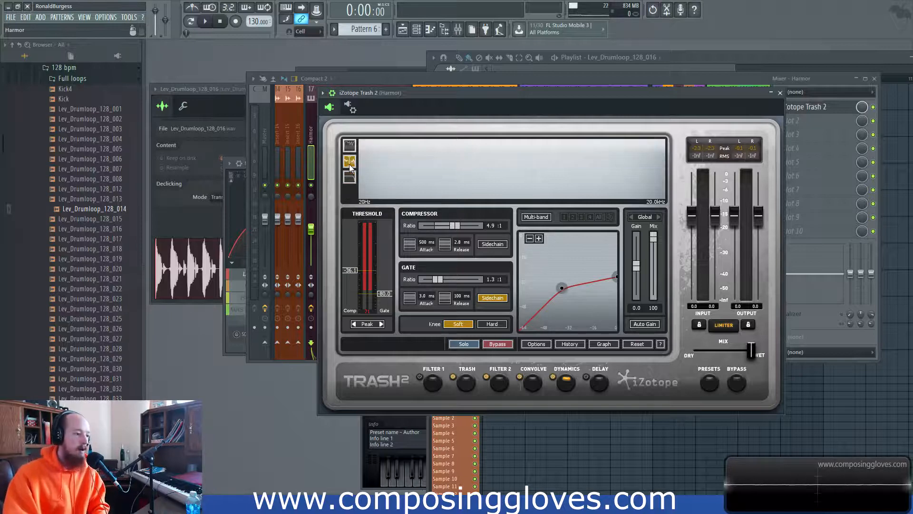
left_click(350, 147)
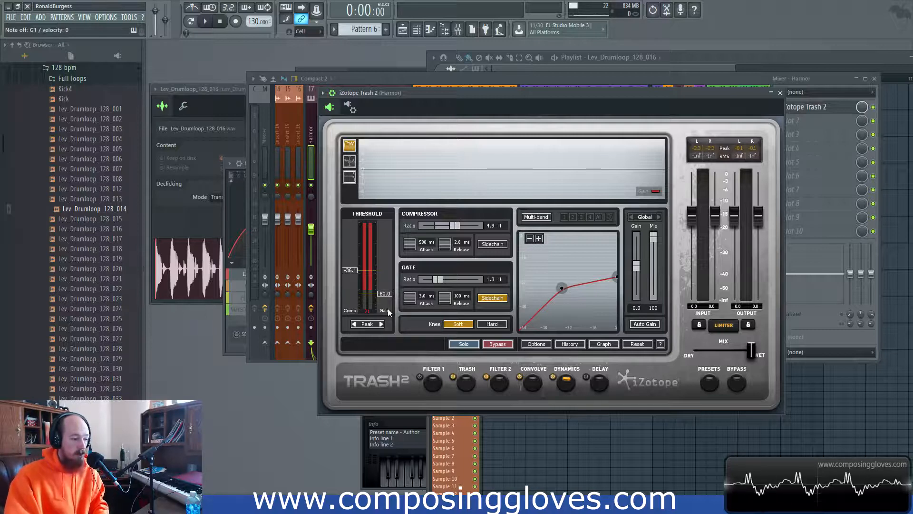
- Disable the gate sidechain and set the gate ratio to 1.2:1
left_click(493, 298)
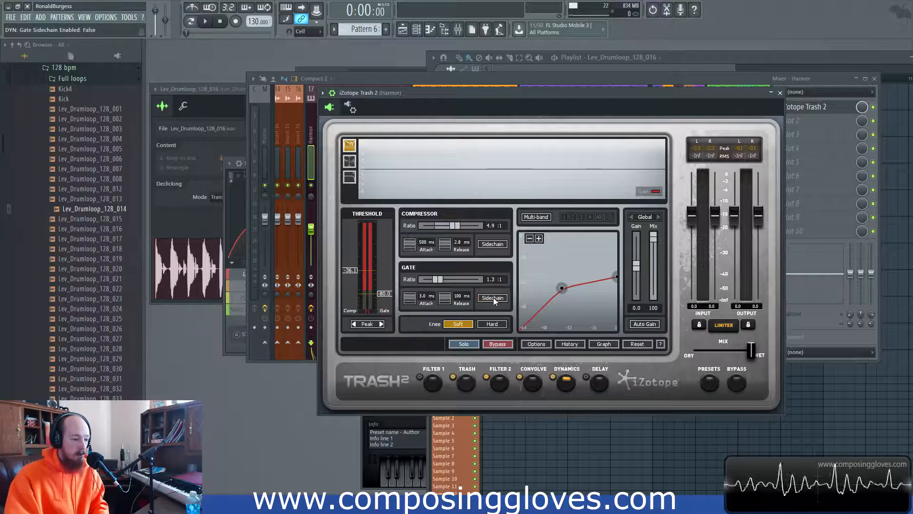
left_click_drag(437, 280, 436, 281)
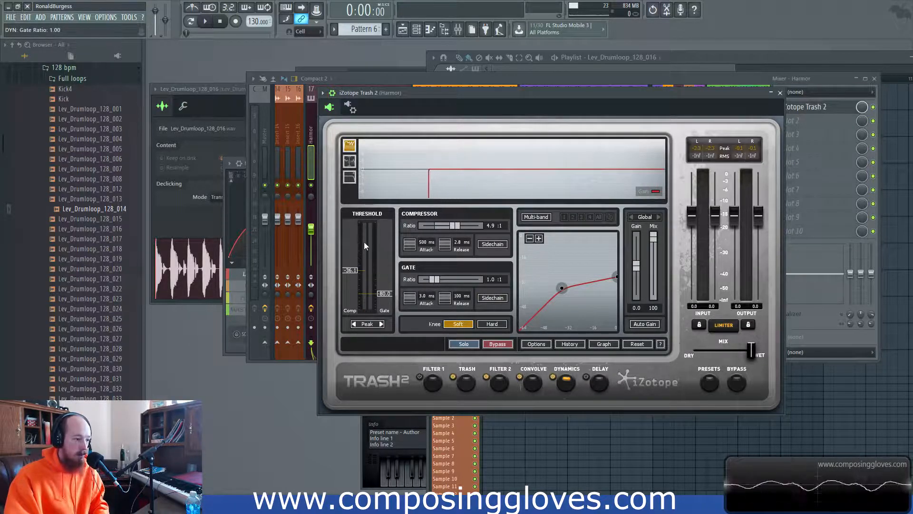
left_click_drag(432, 279, 435, 278)
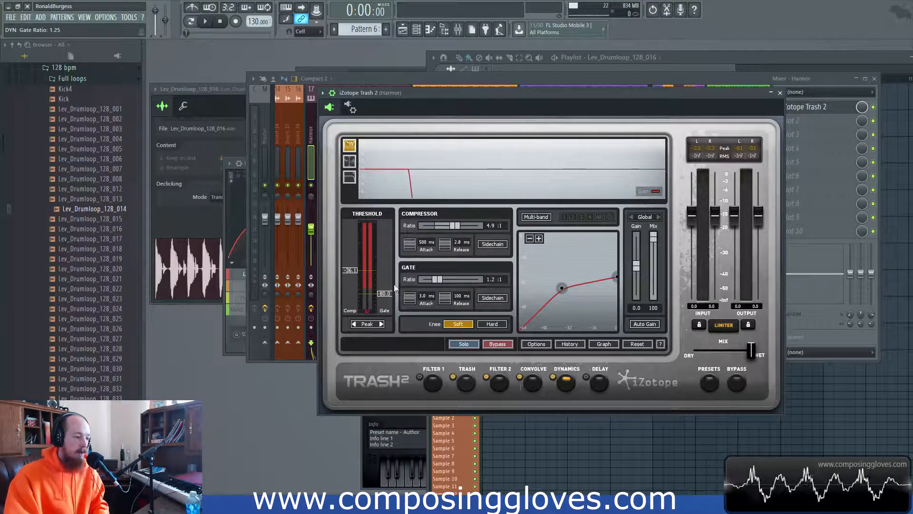
left_click_drag(499, 92, 500, 85)
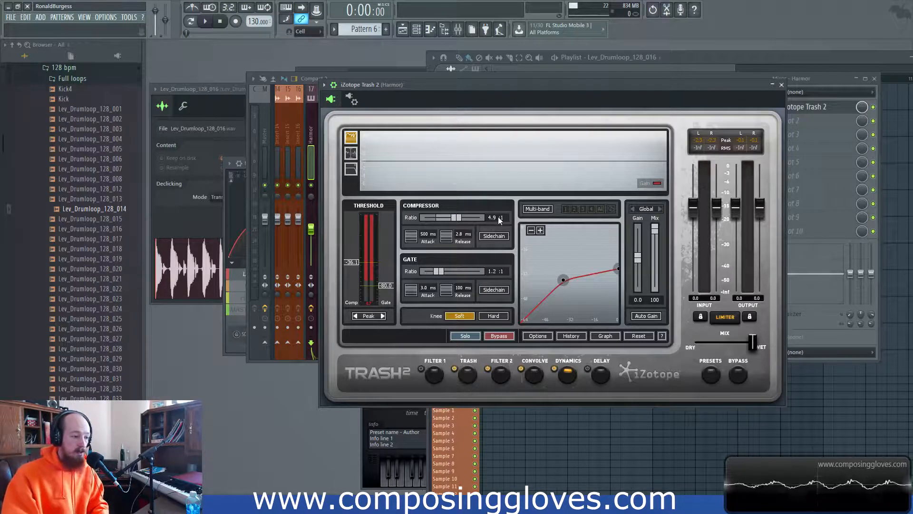
- Sweep the compressor ratio to 30:1, settle at 4.1:1, and lower threshold to -38.46 dB
left_click_drag(459, 221, 487, 222)
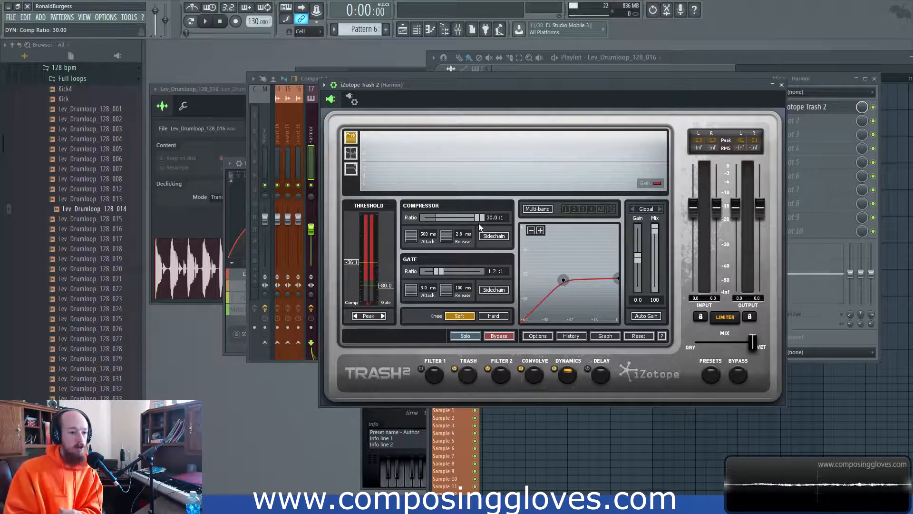
left_click_drag(484, 218, 452, 224)
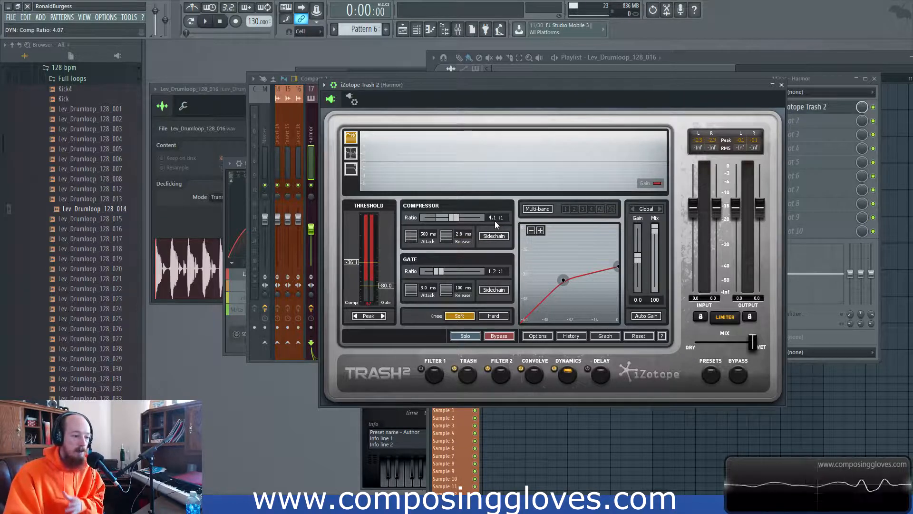
left_click_drag(353, 263, 355, 264)
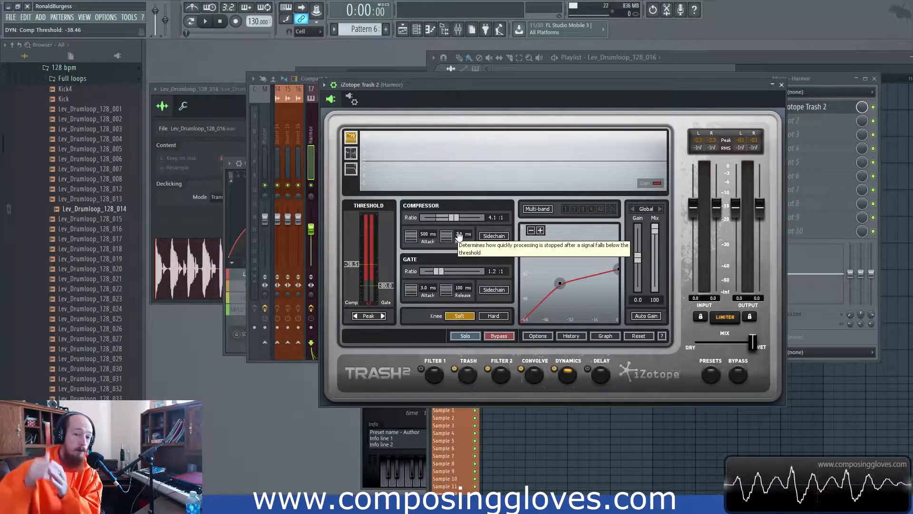
- Set the compressor attack to 0.12 ms and the release to 1.0 ms, keeping the 4.1:1 ratio
scroll(459, 237, "down", 1)
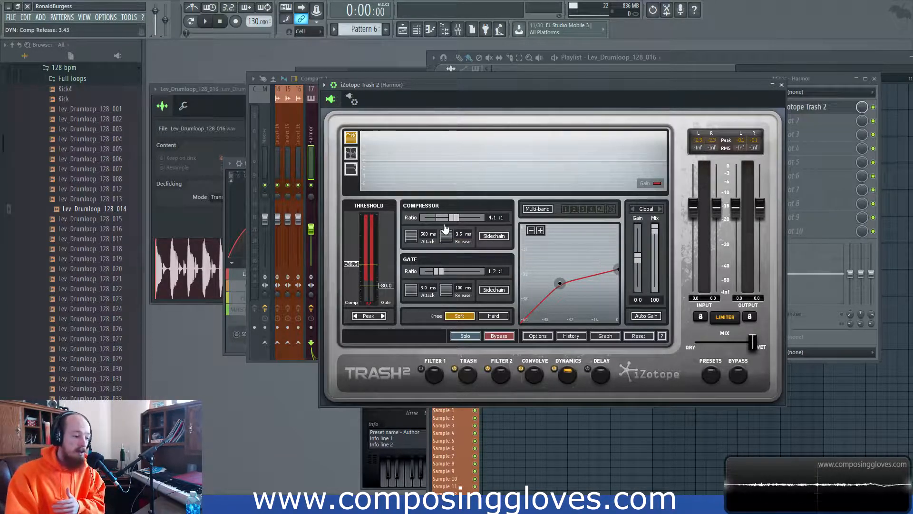
left_click_drag(446, 172, 446, 139)
left_click_drag(451, 216, 438, 130)
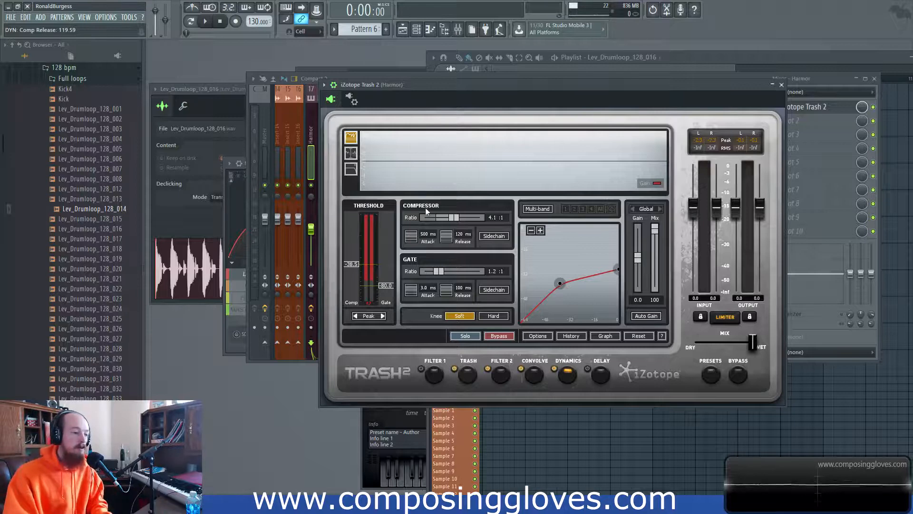
left_click_drag(445, 236, 436, 409)
left_click_drag(414, 237, 408, 290)
left_click_drag(447, 239, 458, 302)
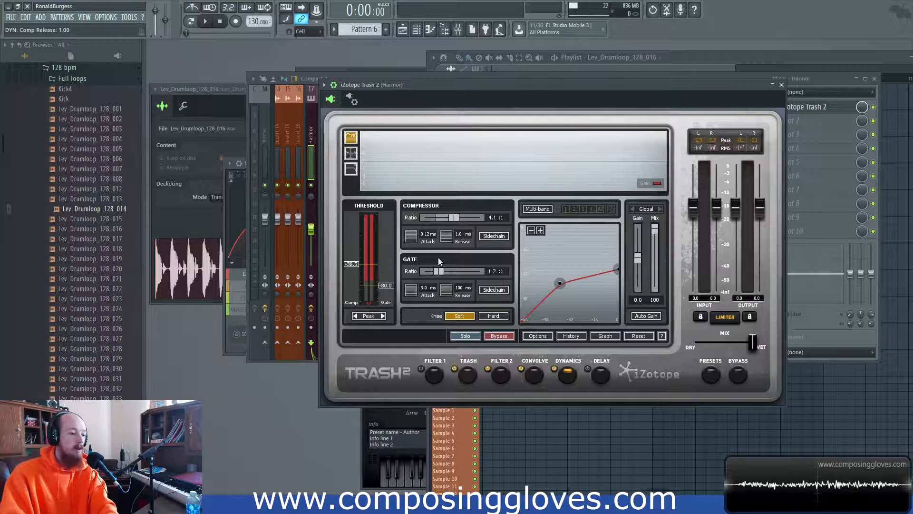
- Set the gate ratio to 1.0:1 and the compressor ratio to 2.3:1, auditioning the loop before and after
key("space")
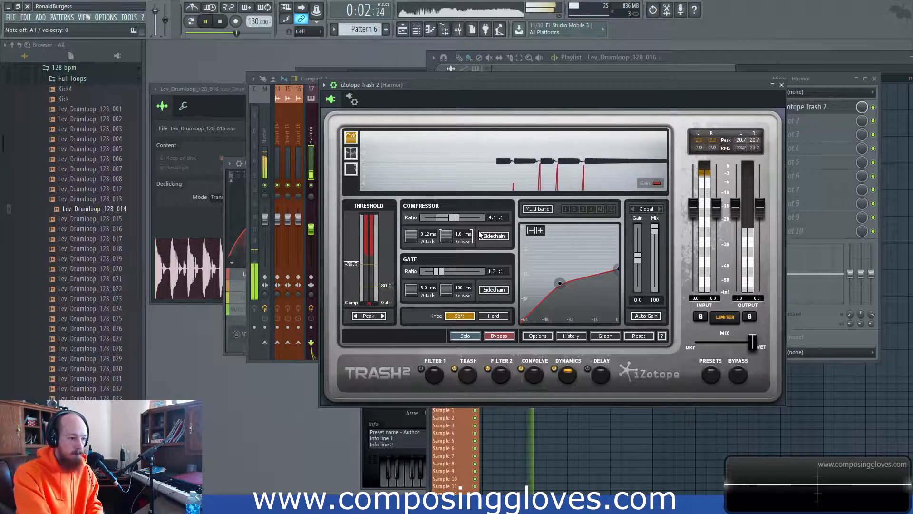
key("space")
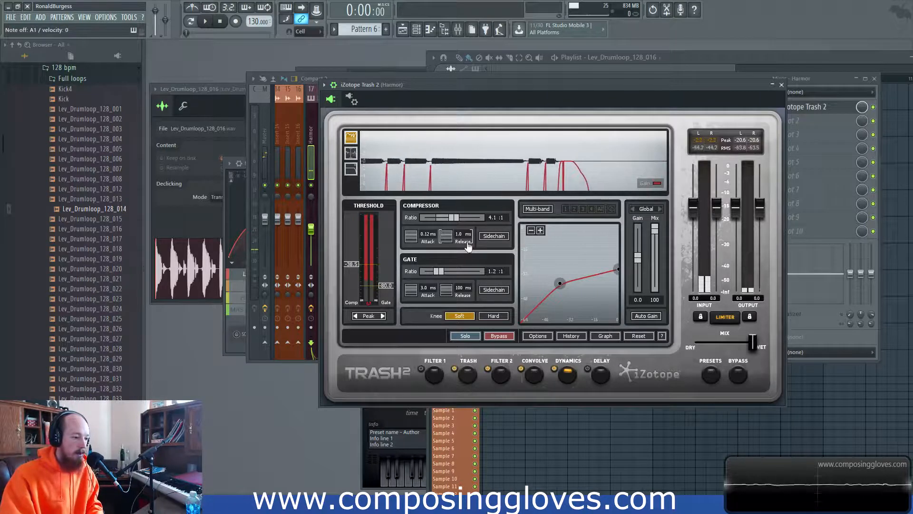
left_click_drag(437, 272, 434, 273)
left_click_drag(457, 218, 450, 221)
key("space")
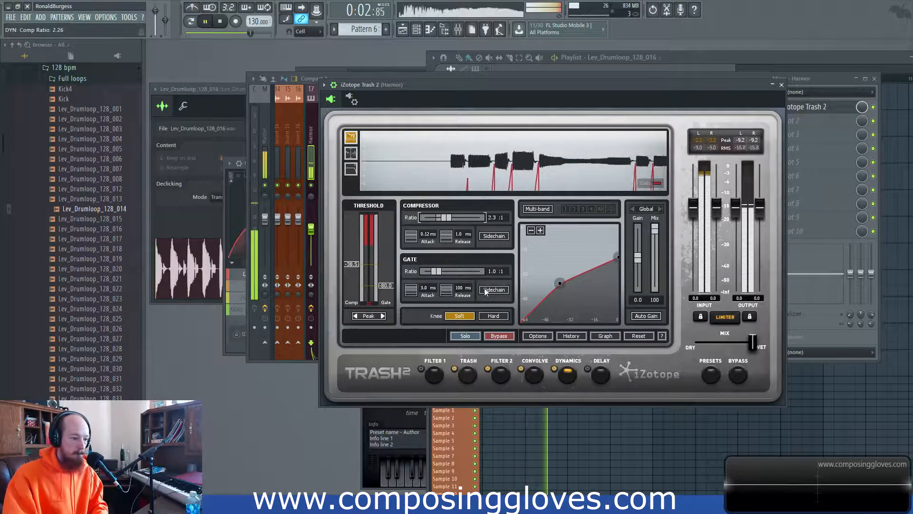
key("space")
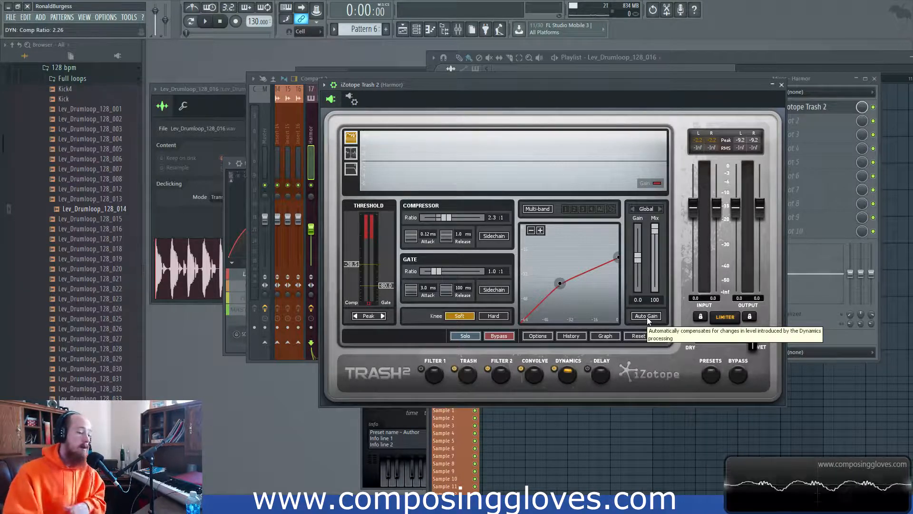
left_click(647, 317)
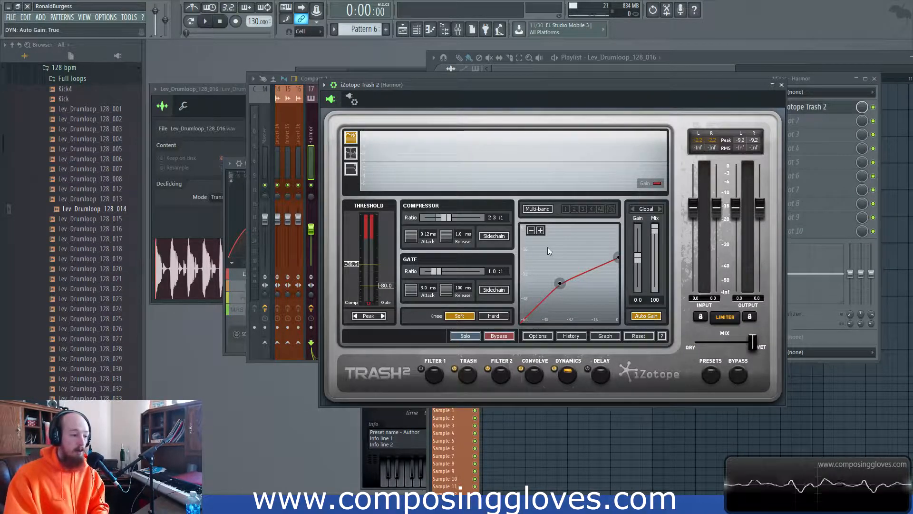
key("space")
left_click_drag(442, 217, 457, 219)
key("space")
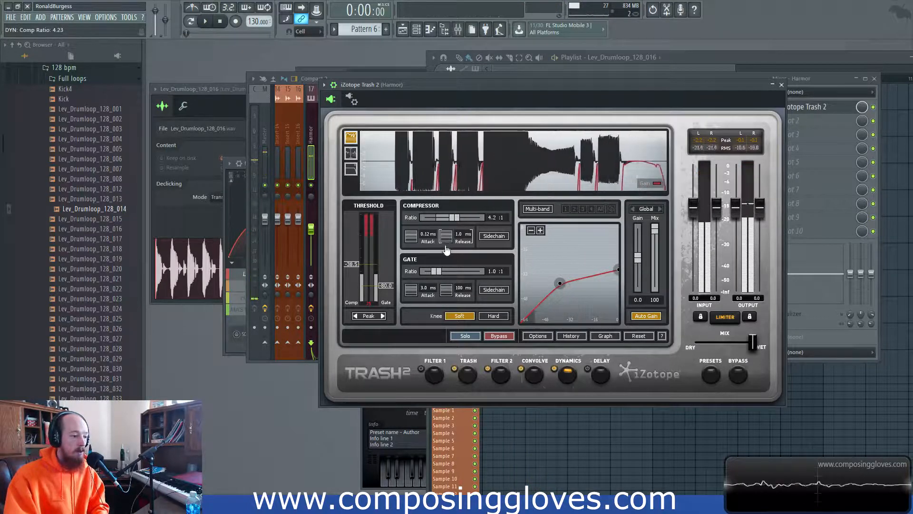
left_click_drag(409, 234, 414, 403)
key("space")
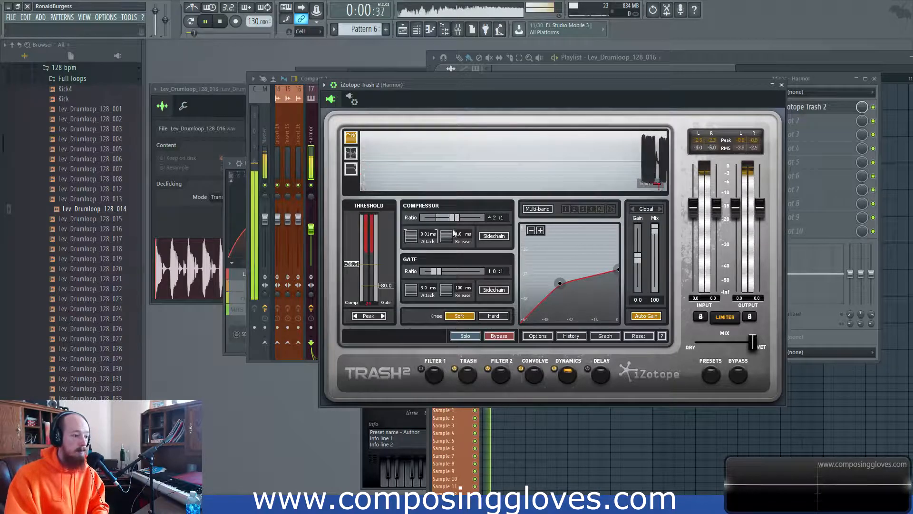
key("space")
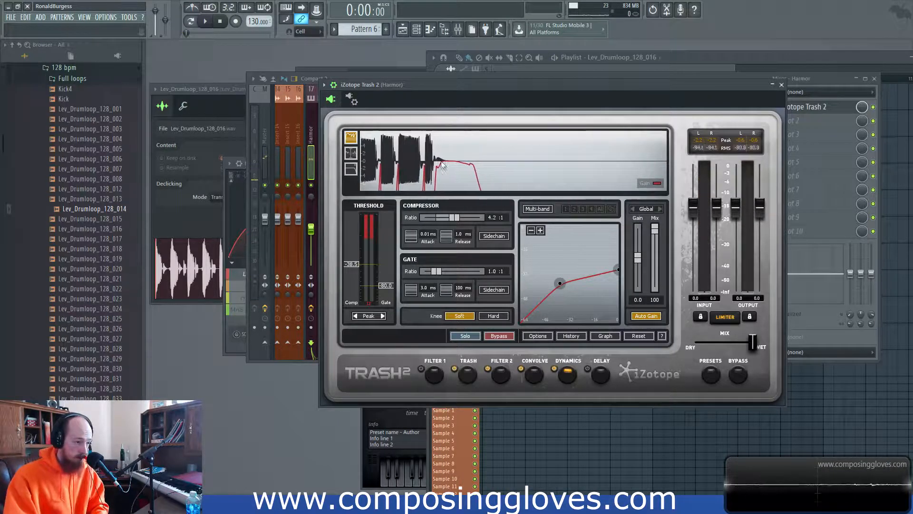
key("space")
key("space")
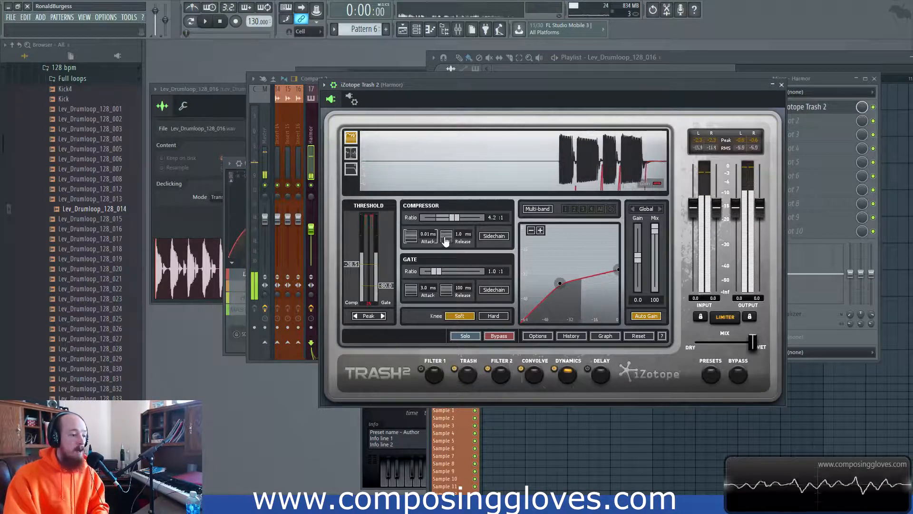
left_click_drag(412, 242, 421, 126)
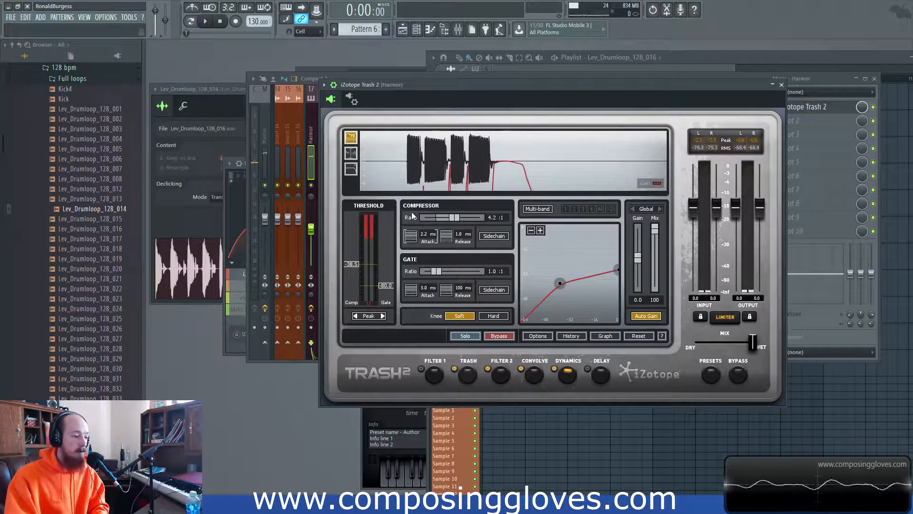
left_click_drag(409, 242, 414, 141)
key("space")
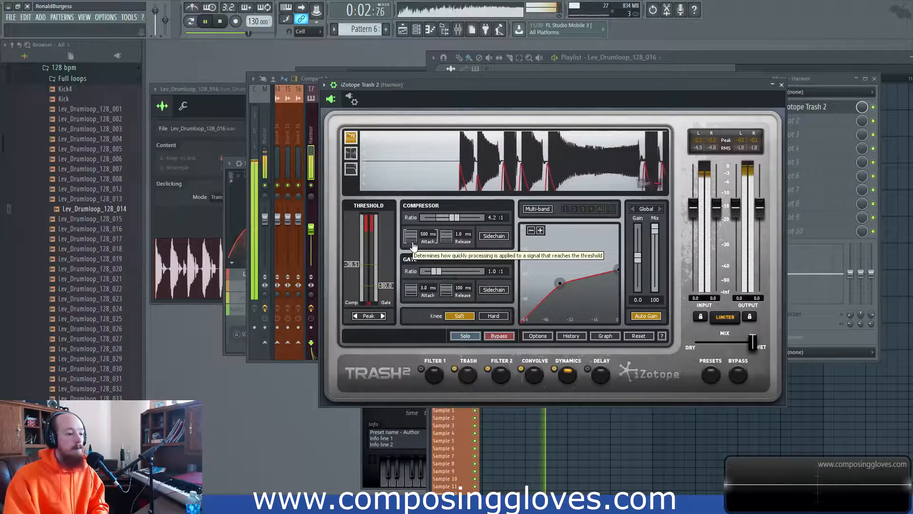
key("space")
key("space")
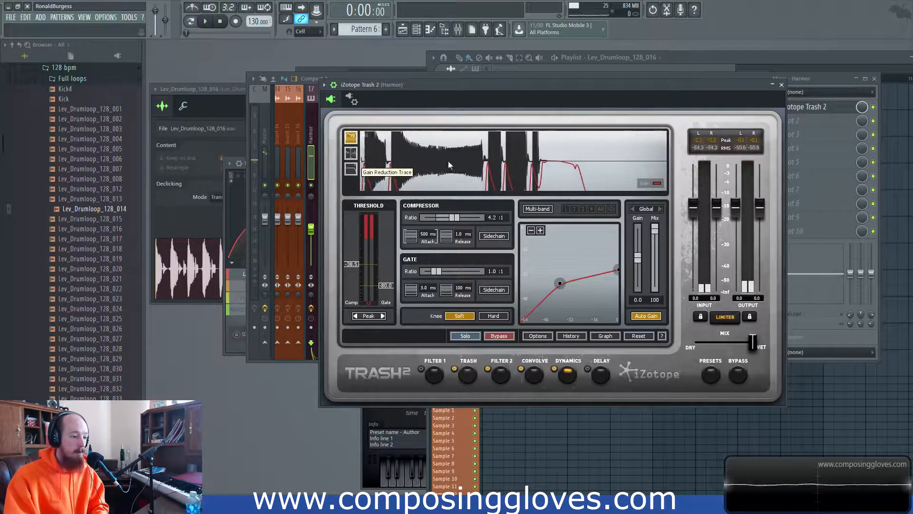
key("space")
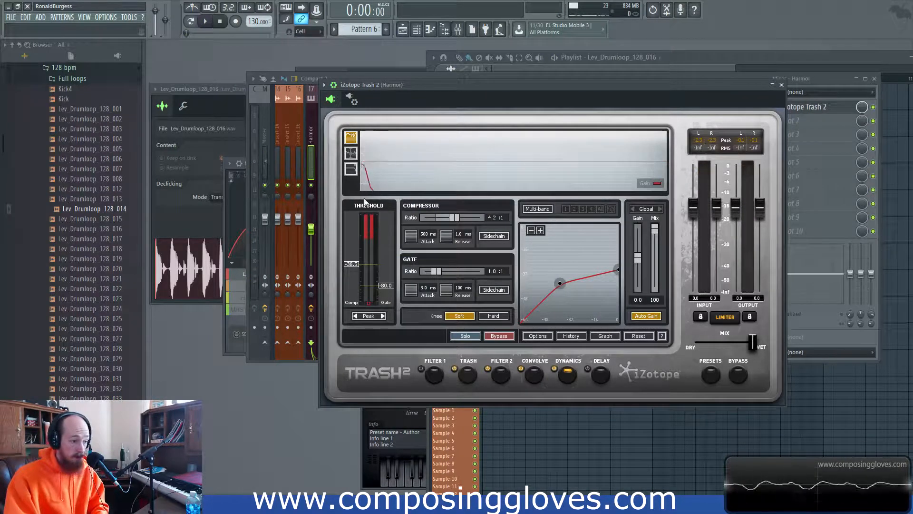
- Cut the compressor attack from 500 ms to 9.4 ms and raise the release to 56 ms
left_click_drag(419, 240, 411, 185)
left_click_drag(444, 240, 442, 188)
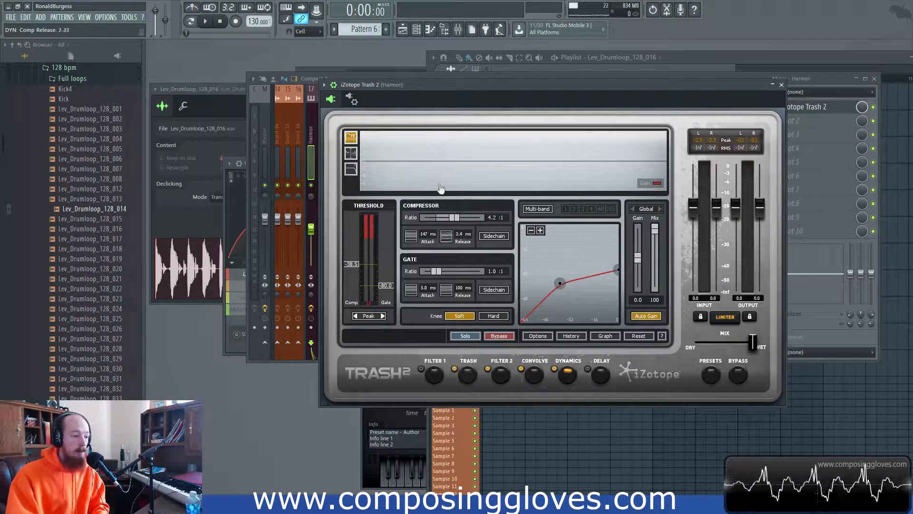
left_click_drag(452, 244, 444, 180)
left_click_drag(449, 243, 443, 149)
left_click_drag(447, 240, 415, 239)
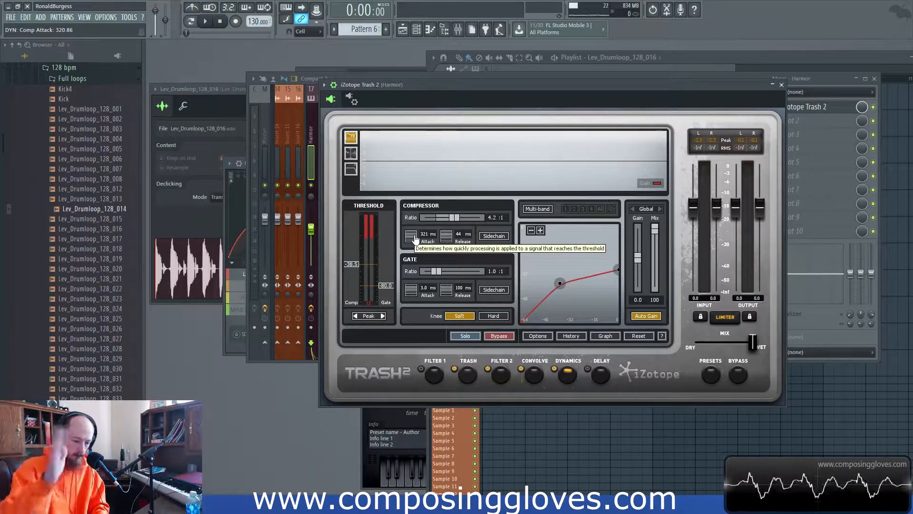
left_click_drag(414, 238, 450, 244)
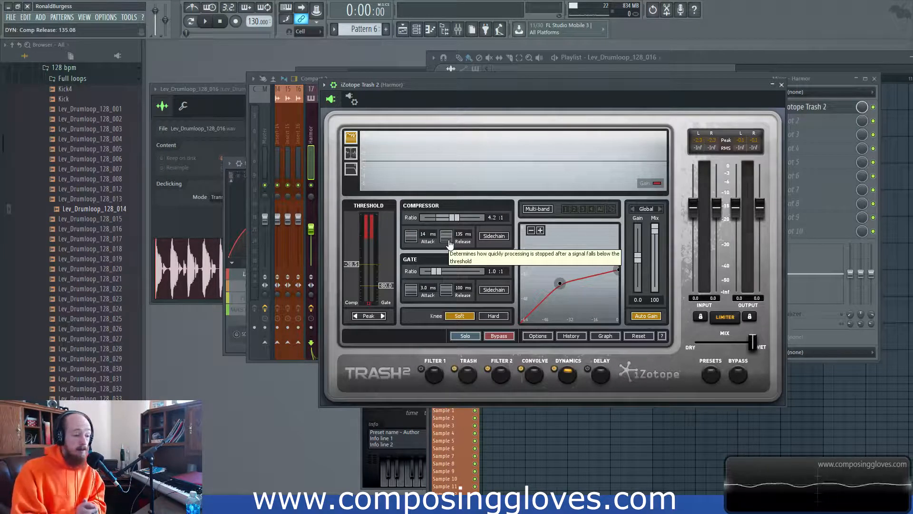
left_click_drag(449, 243, 413, 239)
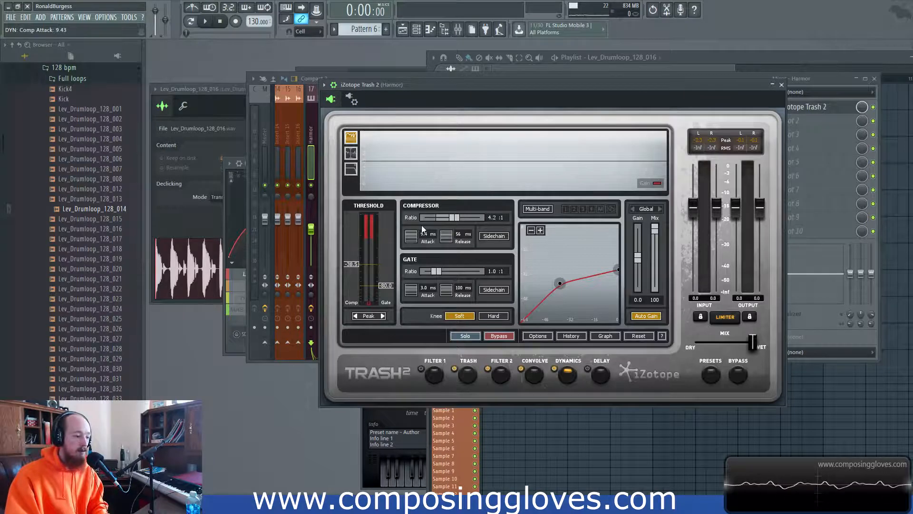
- Compare Peak and RMS detection, keep Peak, and lower the compressor threshold to -44.9 dB
left_click(382, 316)
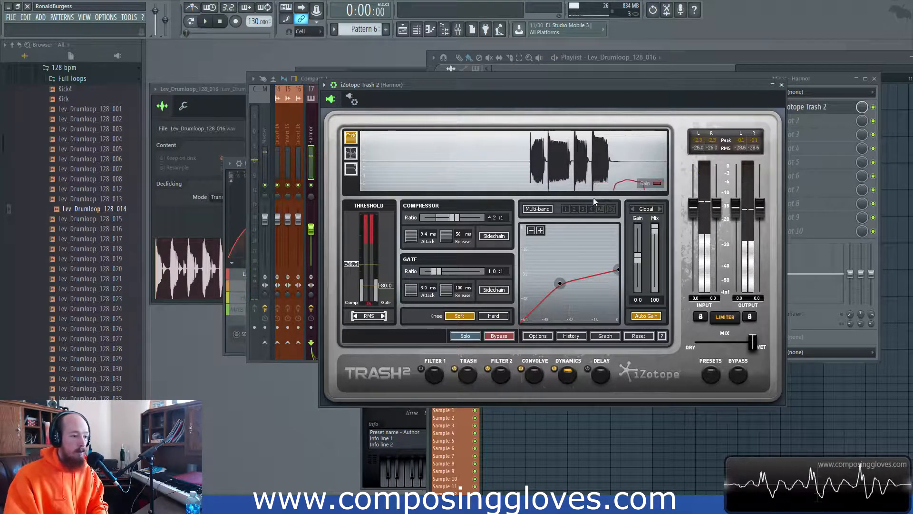
left_click(356, 316)
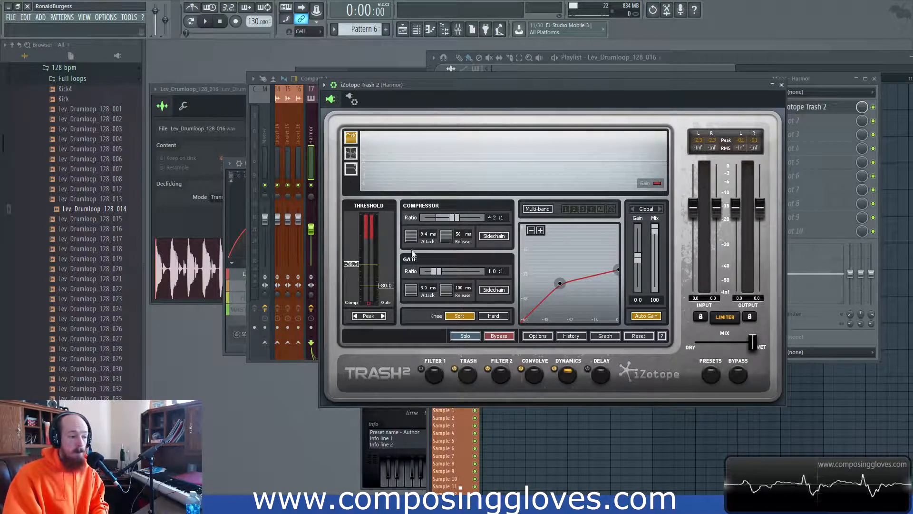
left_click(382, 316)
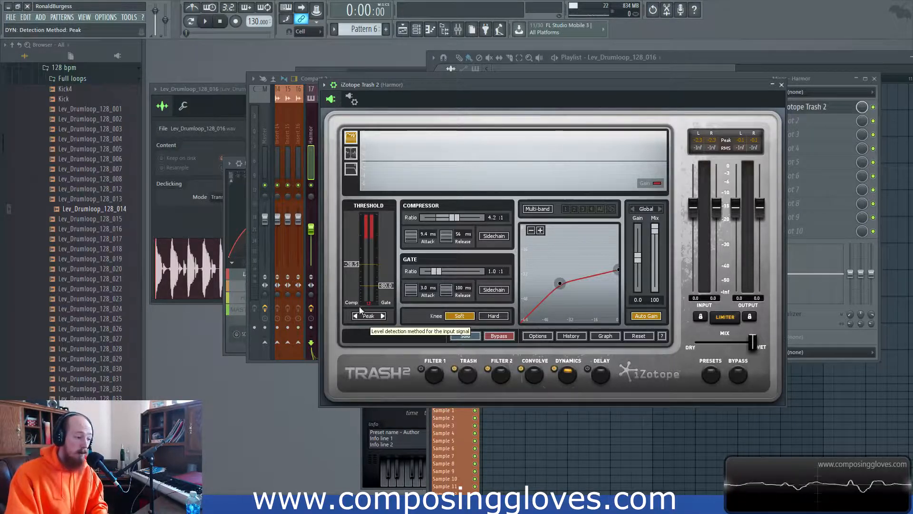
mouse_move(348, 266)
left_mouse_down()
mouse_move(355, 230)
mouse_move(356, 281)
mouse_move(357, 251)
mouse_move(353, 273)
left_mouse_up()
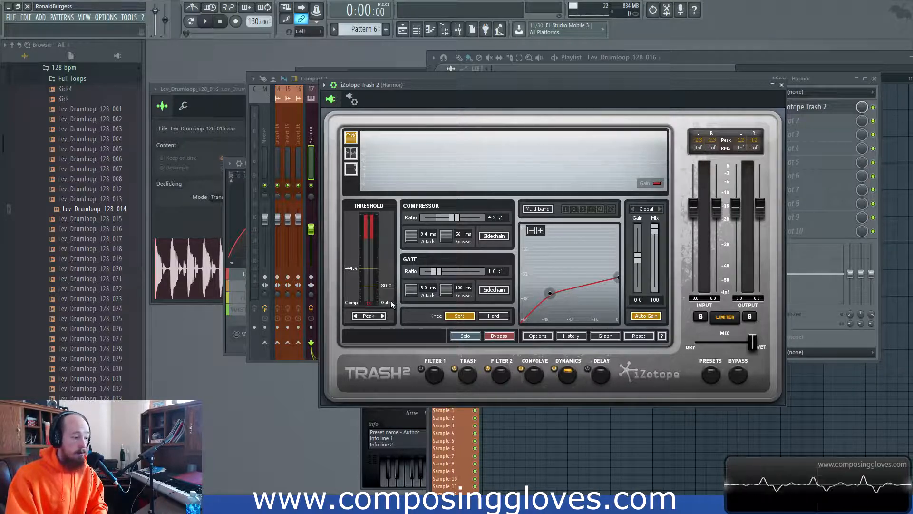
- Raise the gate threshold from -80 dB to about -59 dB and show the wrapper's processing settings
mouse_move(387, 285)
left_mouse_down()
mouse_move(388, 239)
mouse_move(352, 263)
mouse_move(383, 271)
mouse_move(385, 284)
left_mouse_up()
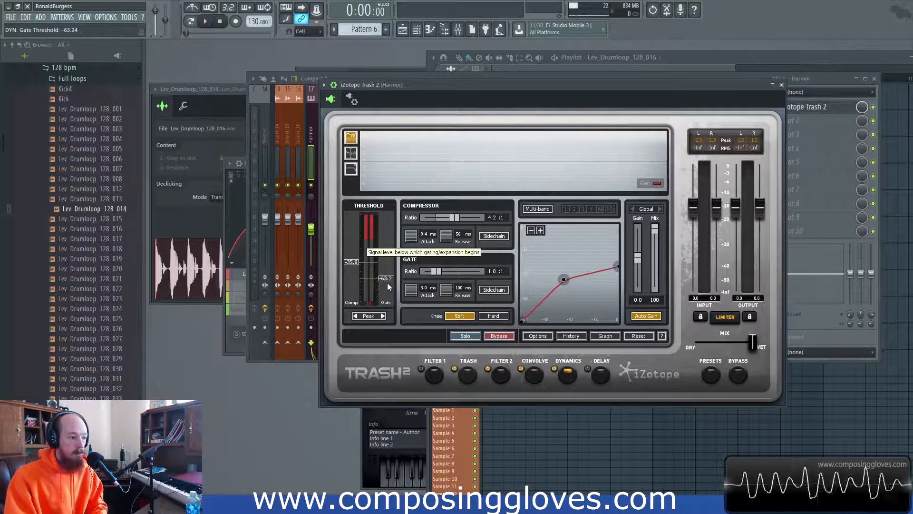
left_click_drag(387, 285, 386, 284)
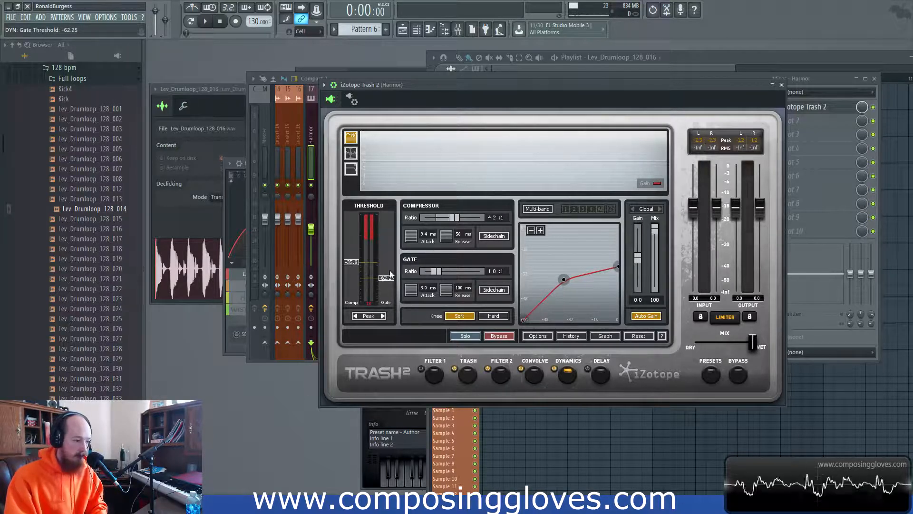
mouse_move(384, 279)
left_mouse_down()
mouse_move(384, 289)
mouse_move(386, 277)
left_mouse_up()
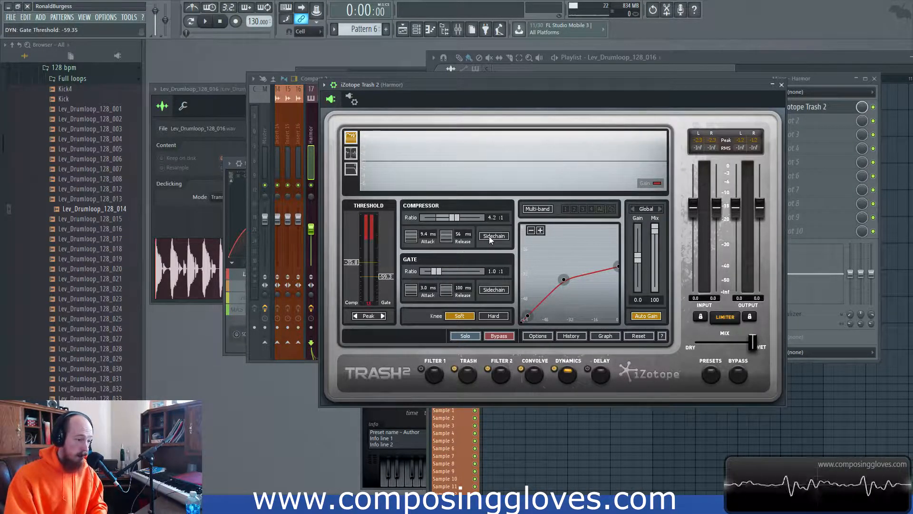
left_click(352, 99)
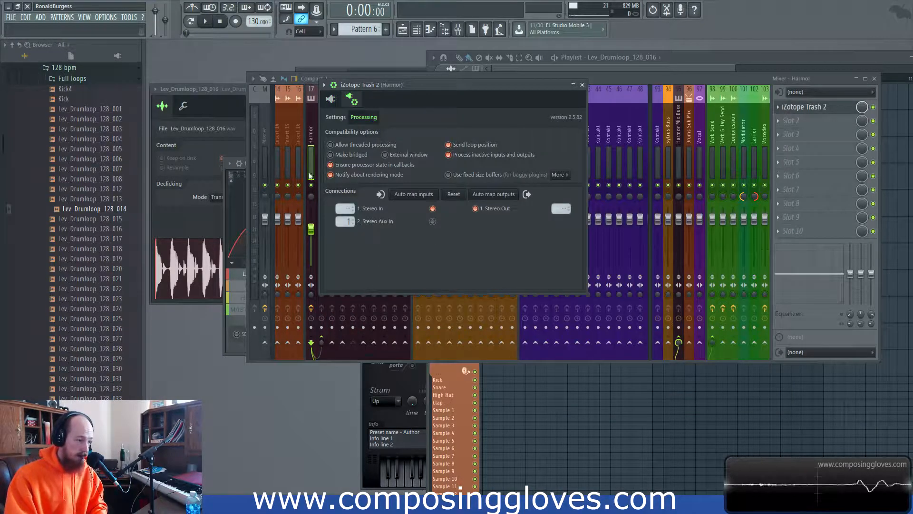
- Return to the Trash 2 interface and preview the detection filter before restoring the gain trace display
left_click(331, 99)
left_click(352, 169)
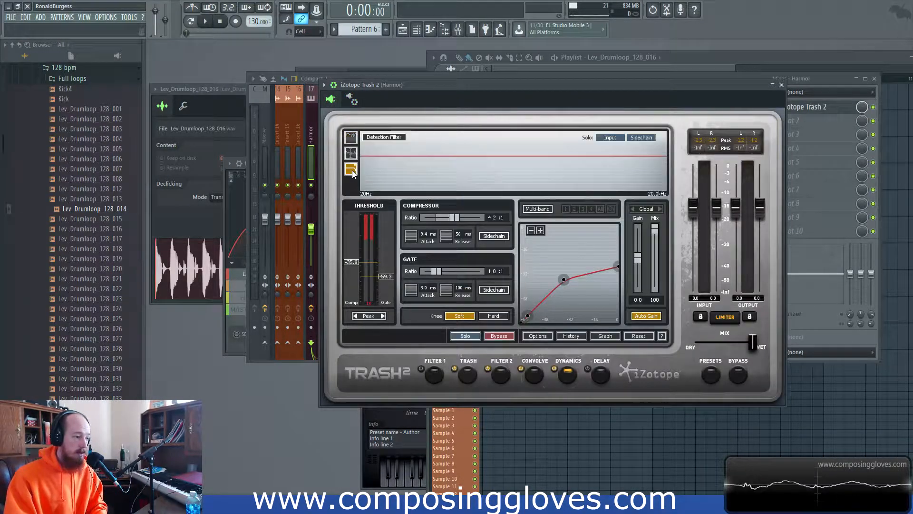
left_click(351, 137)
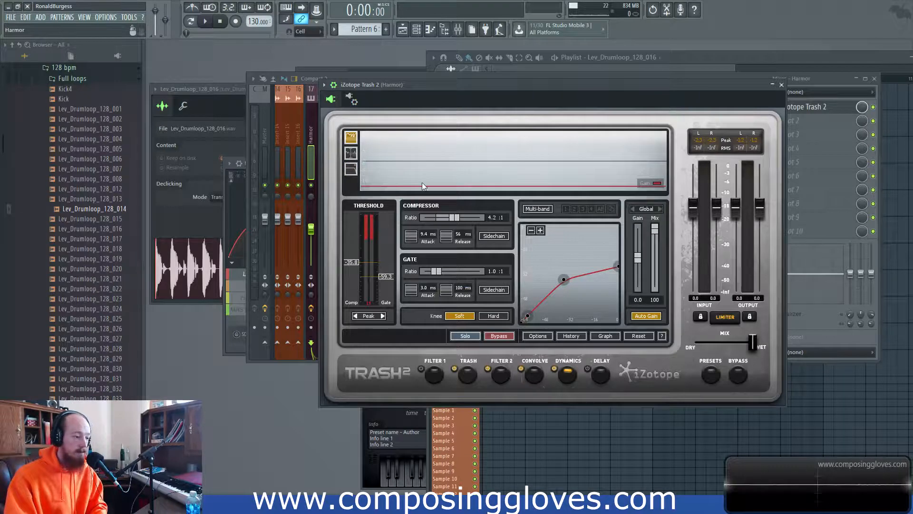
- Enable sidechain detection on the compressor, leaving the gate's sidechain off after testing it
left_click(502, 290)
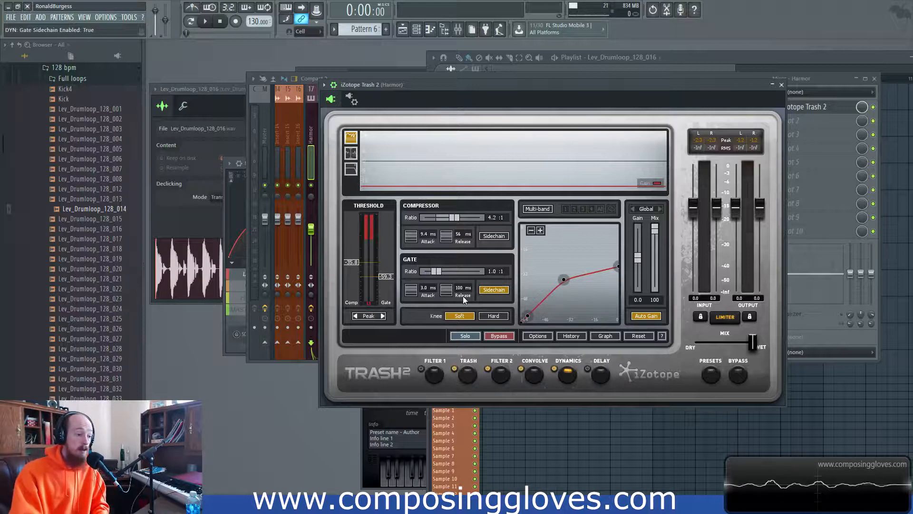
left_click(482, 290)
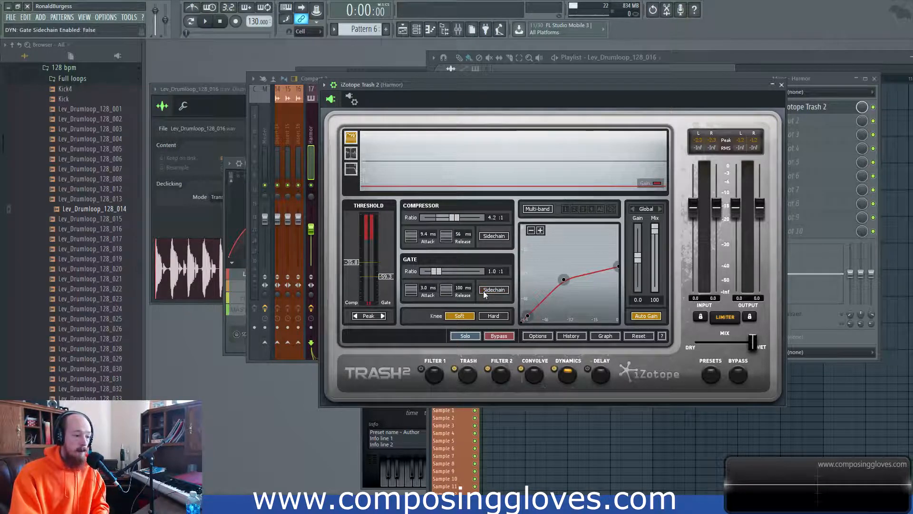
left_click(492, 236)
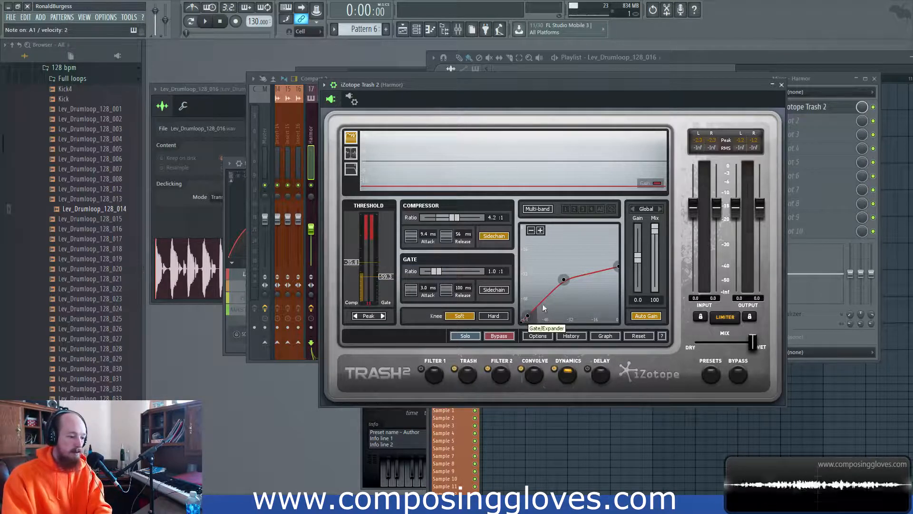
- Raise the compressor threshold to around -18 dB, playing the loop before and after the change
key("space")
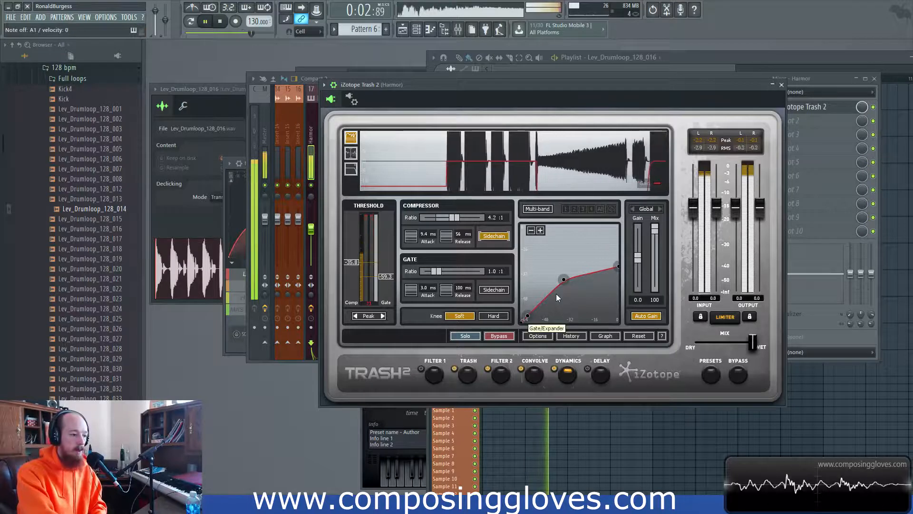
key("space")
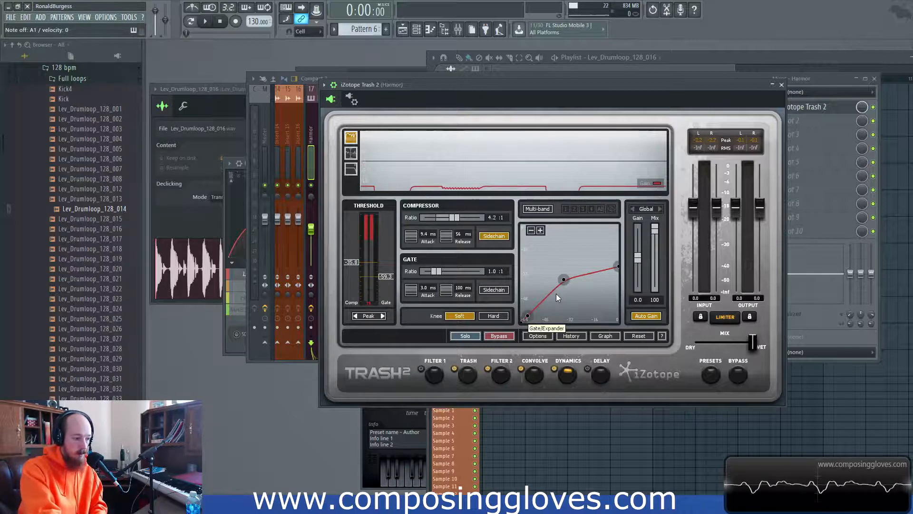
left_click_drag(357, 263, 358, 246)
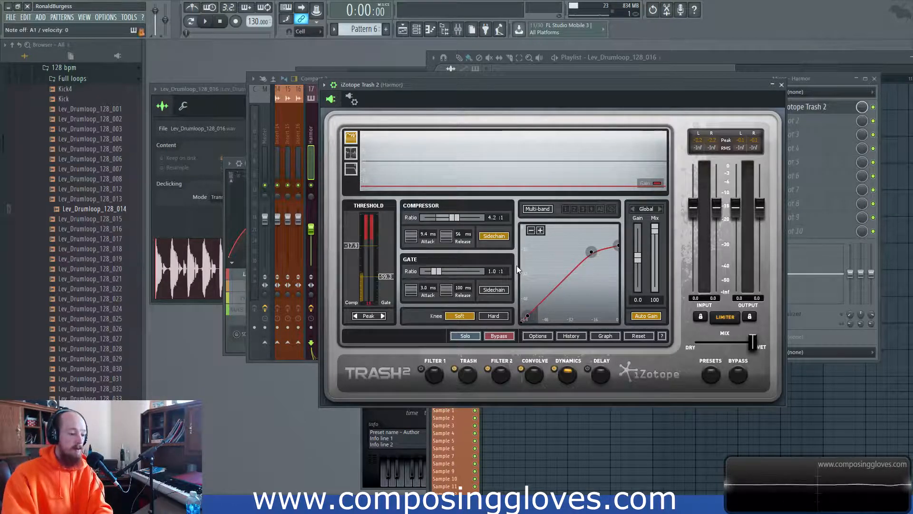
key("space")
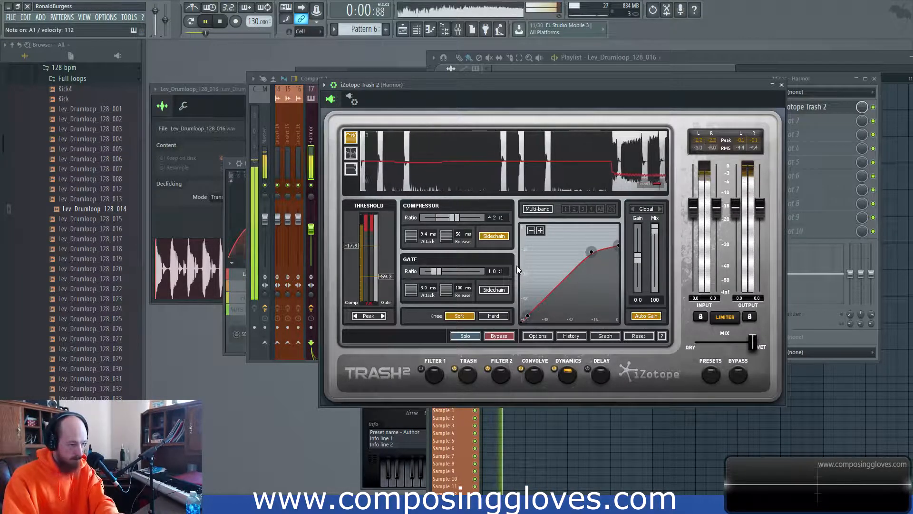
key("space")
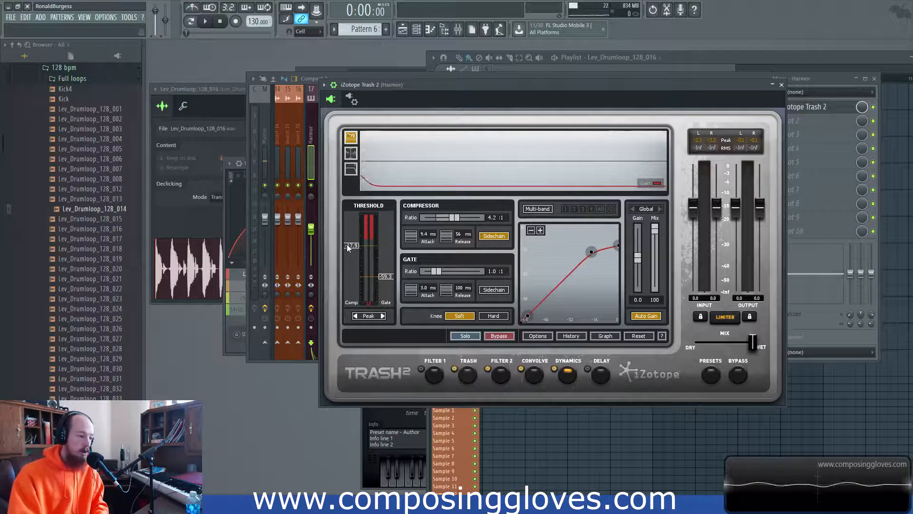
- Lower the compressor threshold to about -22 dB and move sidechain detection from the compressor to the gate
left_click_drag(351, 245, 349, 252)
left_click(490, 235)
left_click(491, 290)
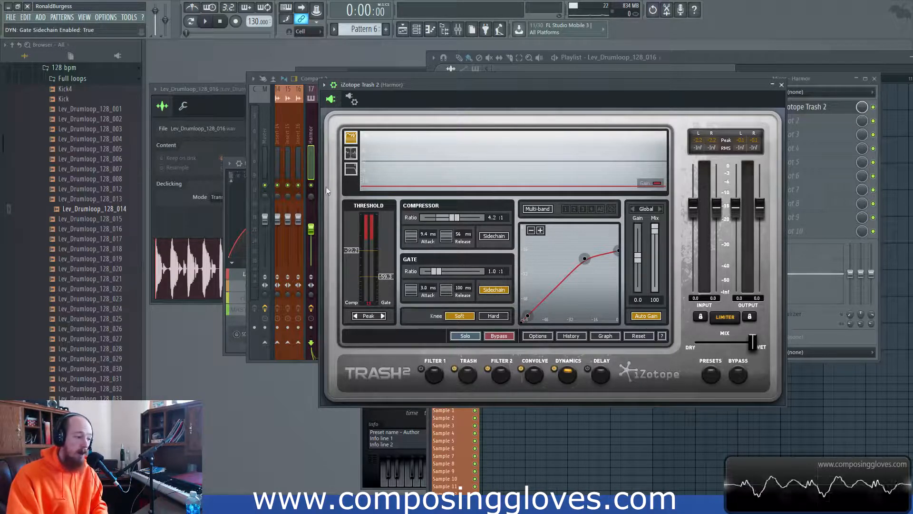
- Check the detection filter view with Solo Input on and off, then return to the gain trace
left_click(351, 170)
left_click(613, 138)
left_click(612, 138)
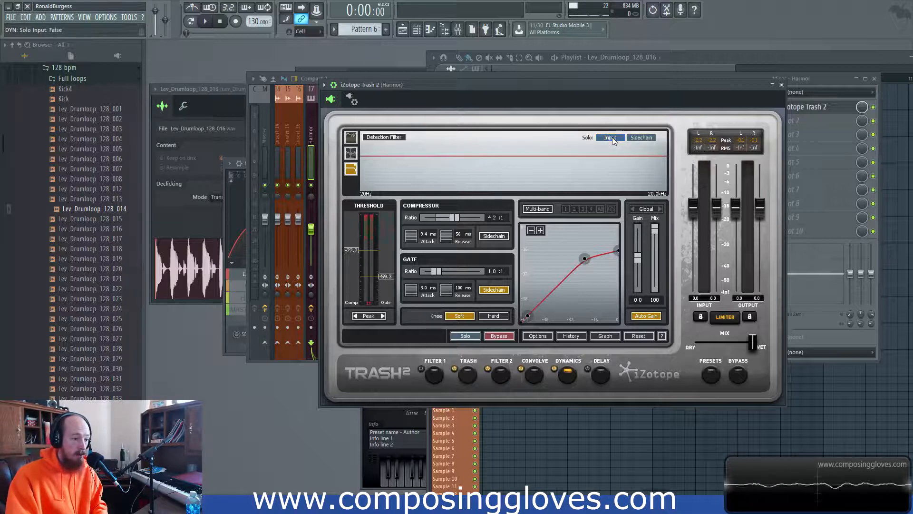
left_click(351, 137)
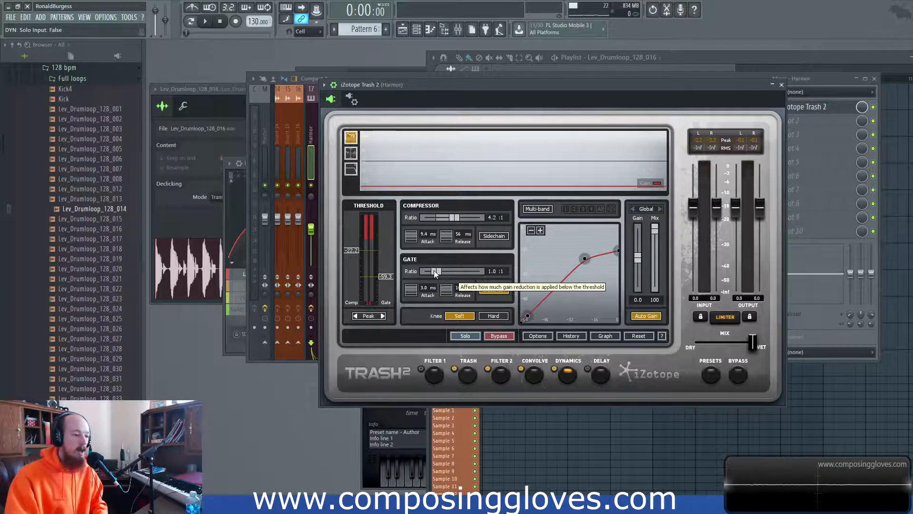
- Raise the gate ratio to 3.8:1 and set the gate attack to about 2.6 ms
left_click_drag(437, 271, 453, 272)
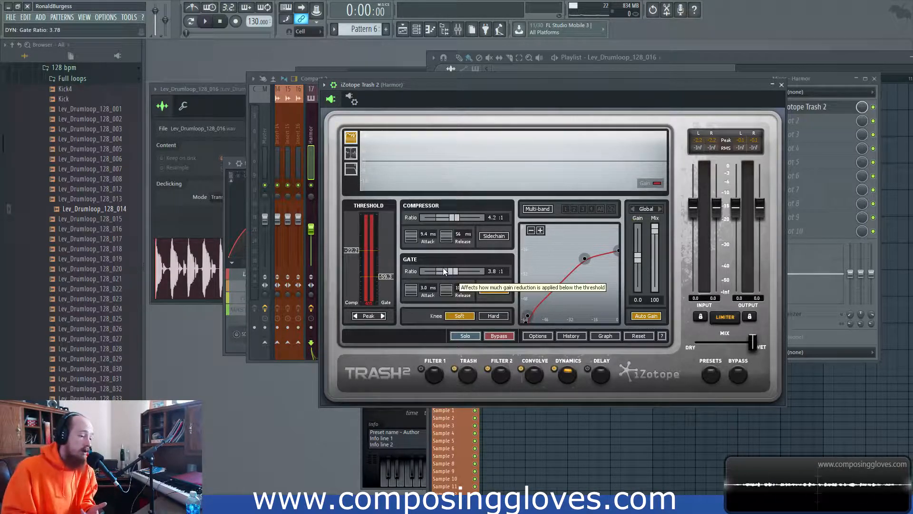
mouse_move(412, 289)
left_mouse_down()
mouse_move(412, 250)
mouse_move(413, 290)
left_mouse_up()
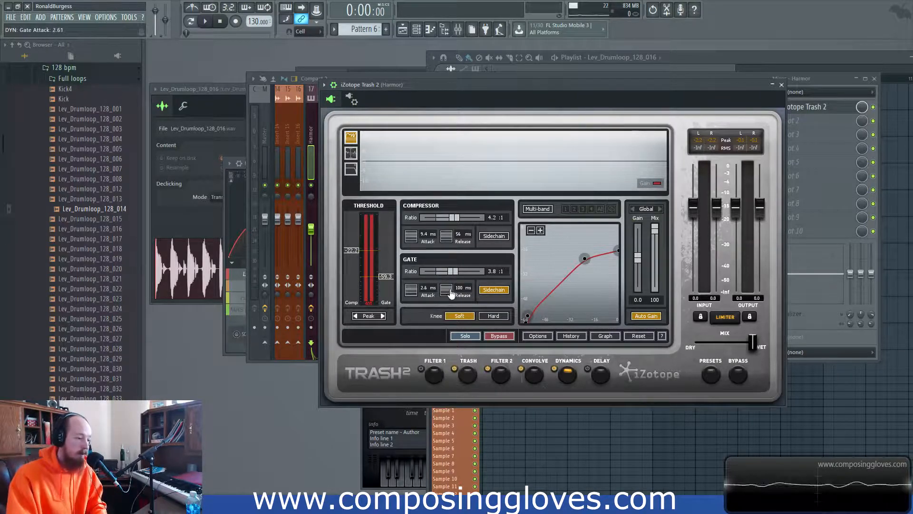
- Compare hard and soft knee, then drop the compressor threshold to about -27 dB with hard knee
left_click(490, 315)
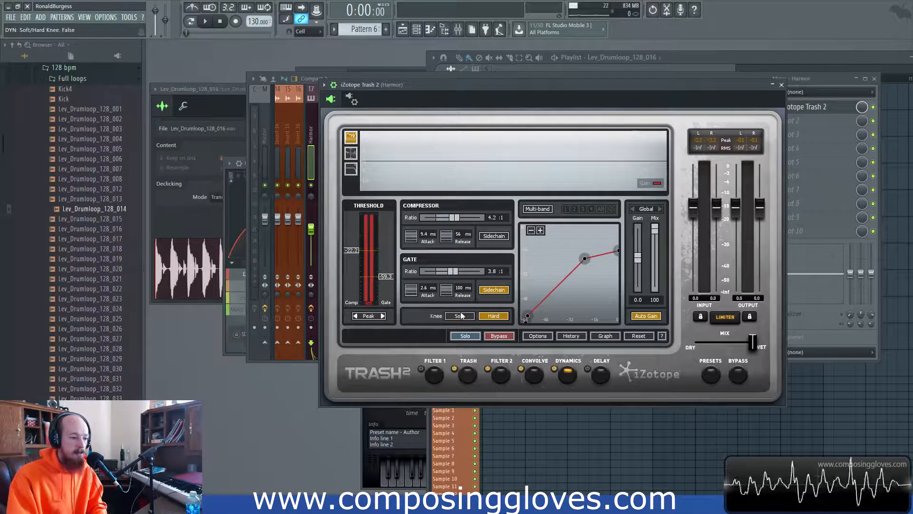
left_click(460, 315)
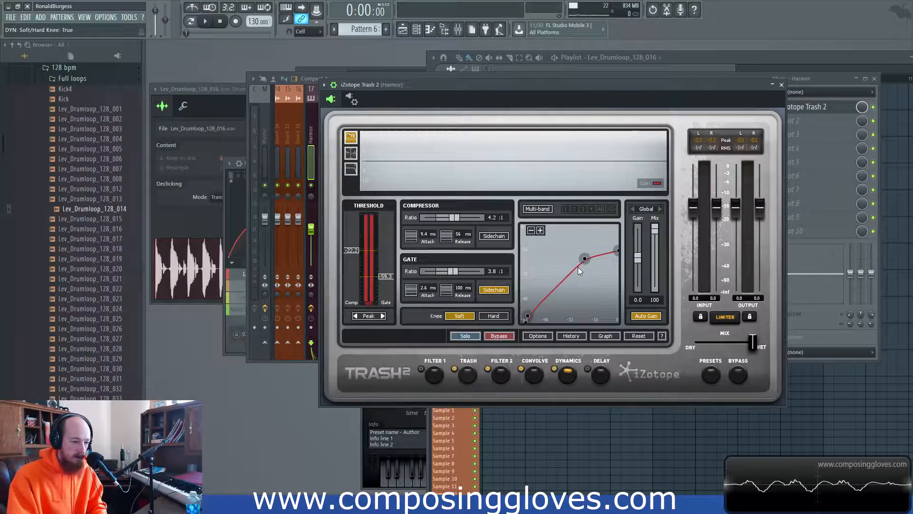
left_click(495, 317)
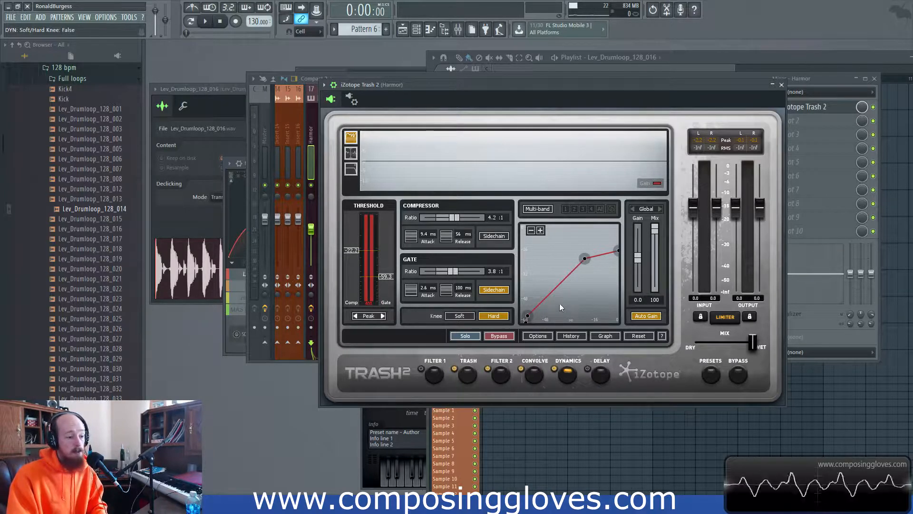
left_click_drag(585, 258, 576, 266)
- Lower the compressor threshold further to about -35 dB and leave the knee set to soft
left_click(472, 317)
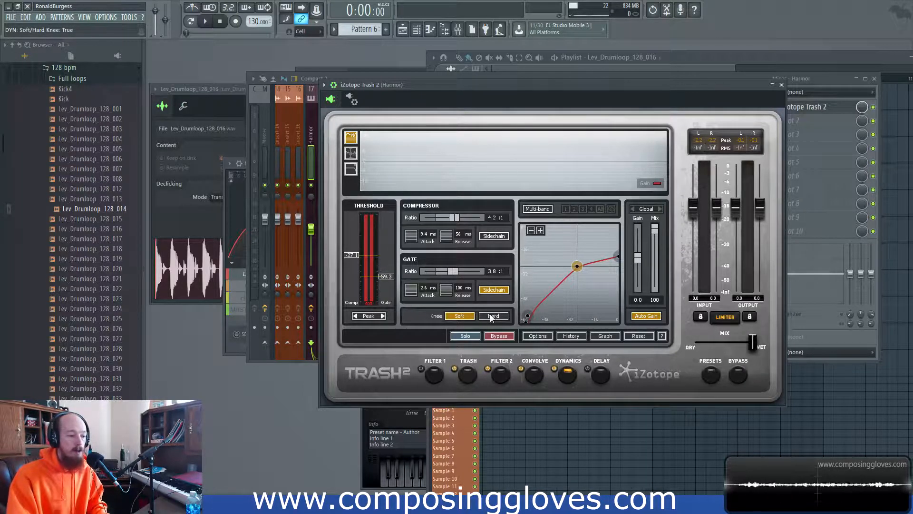
left_click(490, 315)
left_click_drag(577, 266, 565, 280)
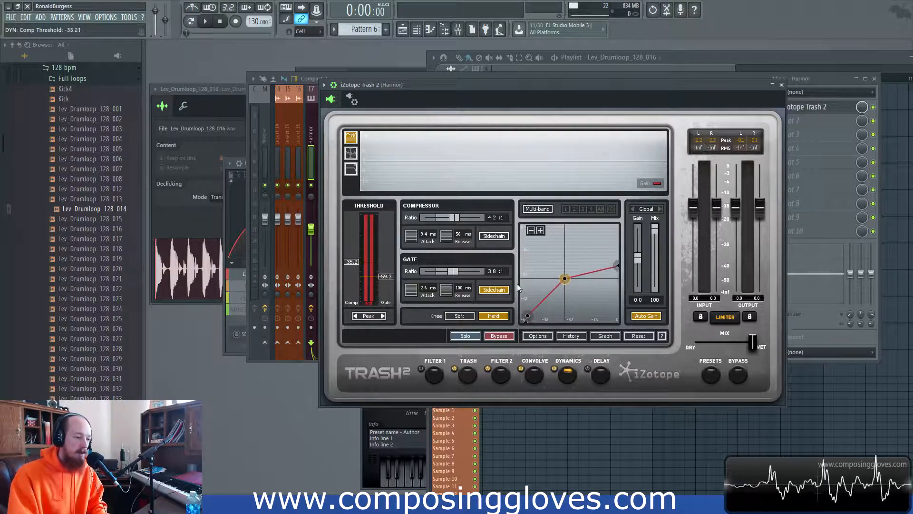
left_click(460, 316)
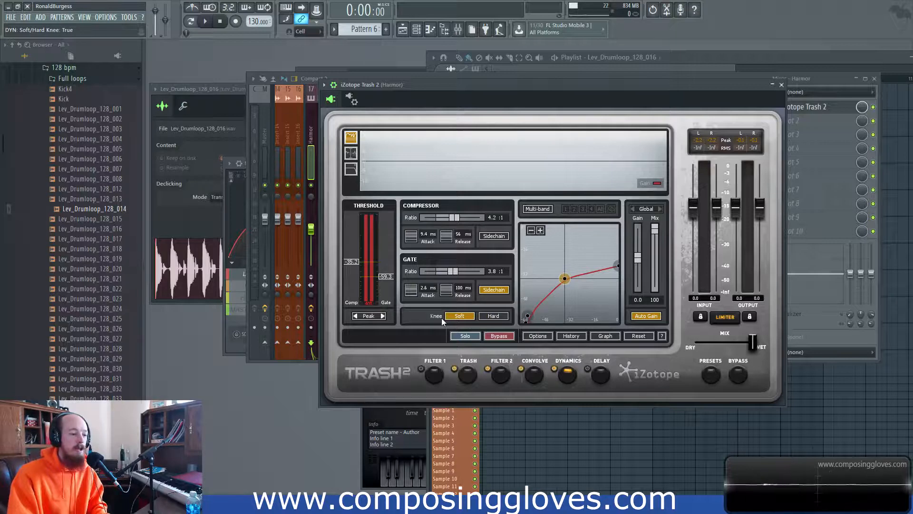
- Nudge the Trash 2 compressor threshold node up, settling it at about -30.8 dB
left_click_drag(565, 278, 576, 269)
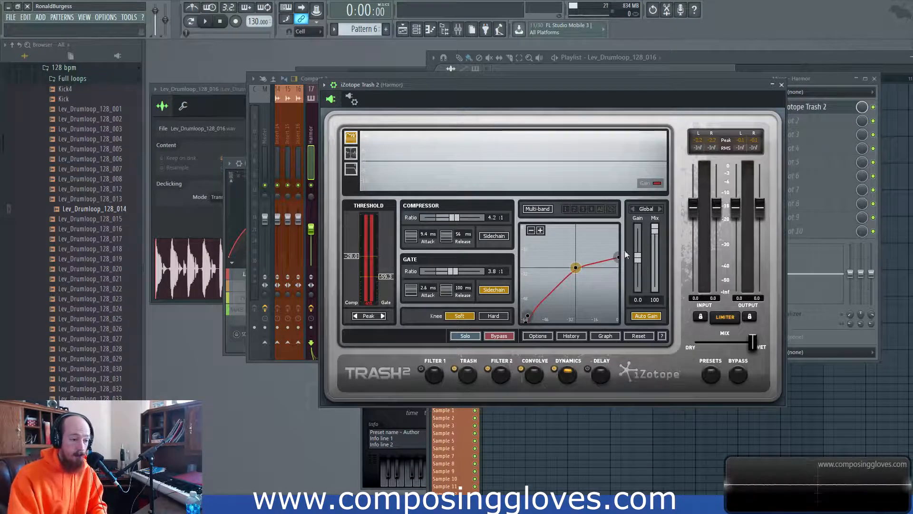
left_click_drag(577, 272, 574, 275)
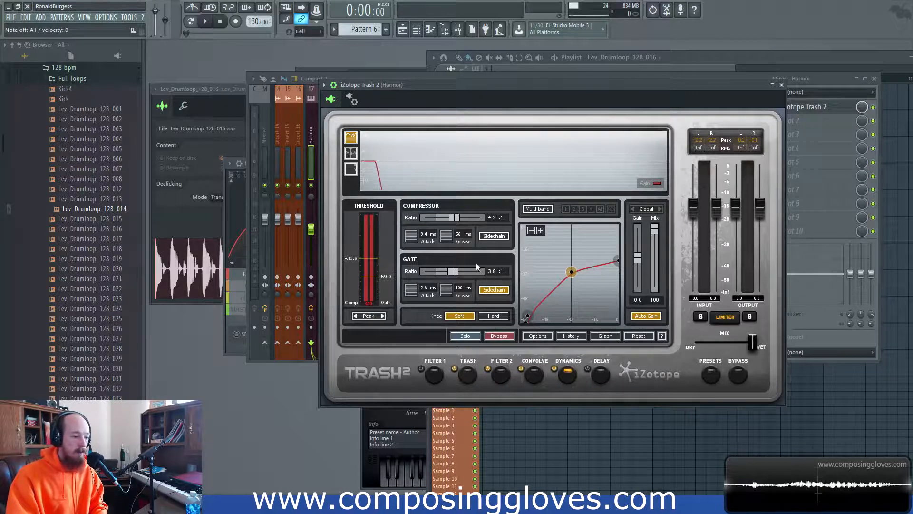
- Ease the Trash 2 compressor ratio to 1.3:1 and gate ratio to about 1.4:1, then move the window aside
left_click_drag(455, 275, 429, 276)
left_click_drag(454, 218, 427, 219)
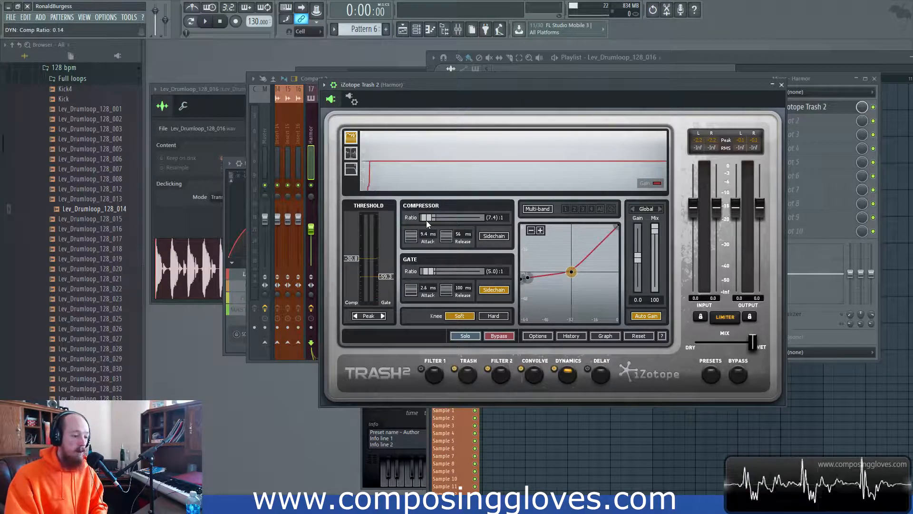
left_click_drag(425, 218, 435, 219)
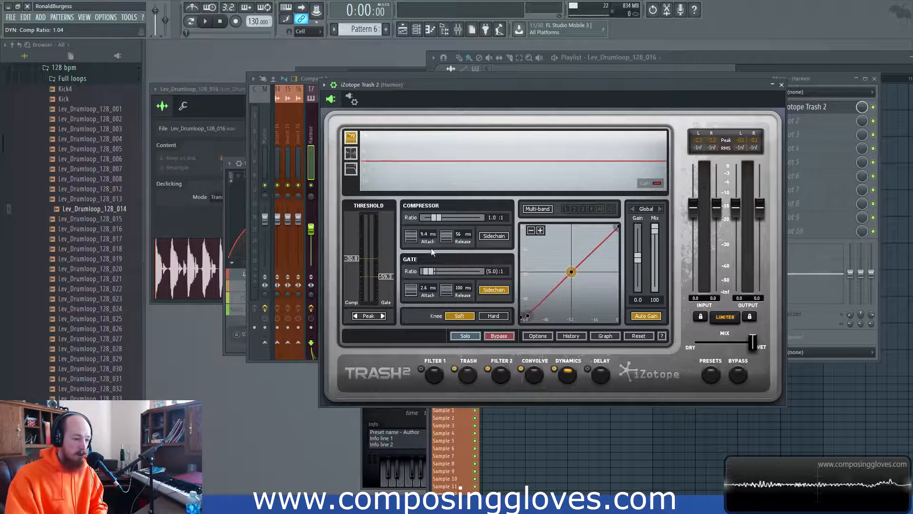
mouse_move(429, 271)
left_mouse_down()
mouse_move(446, 271)
mouse_move(439, 273)
left_mouse_up()
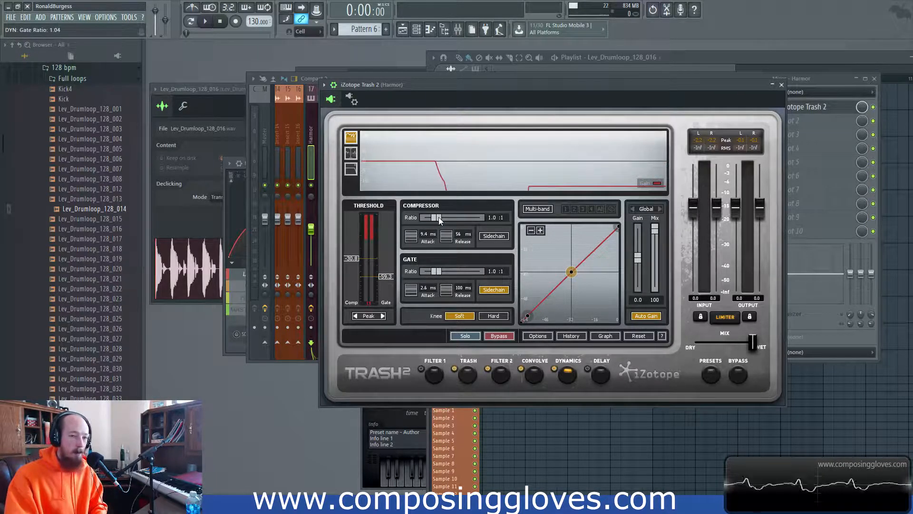
left_click_drag(439, 218, 434, 218)
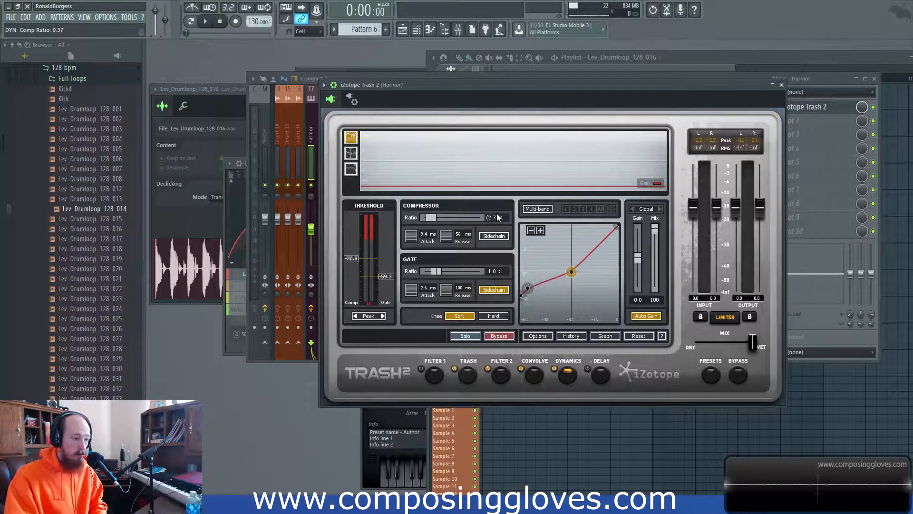
left_click_drag(431, 223, 439, 220)
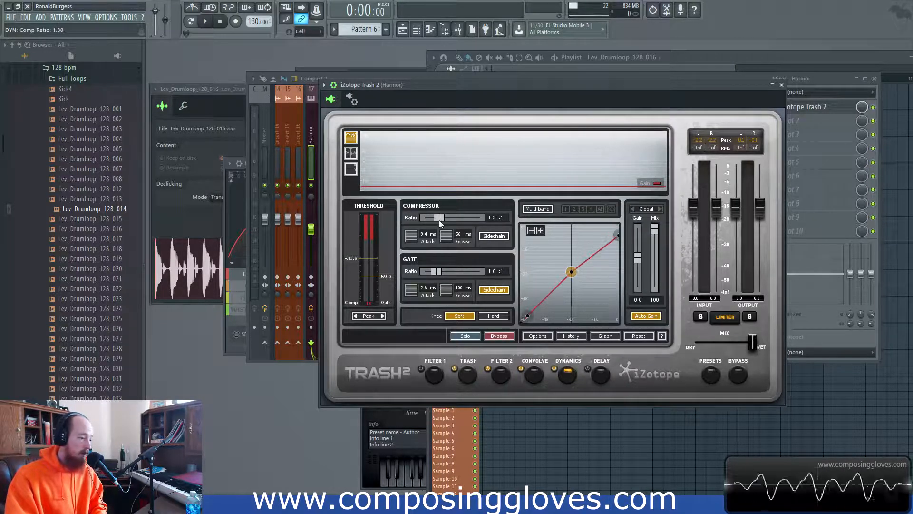
left_click_drag(437, 271, 435, 272)
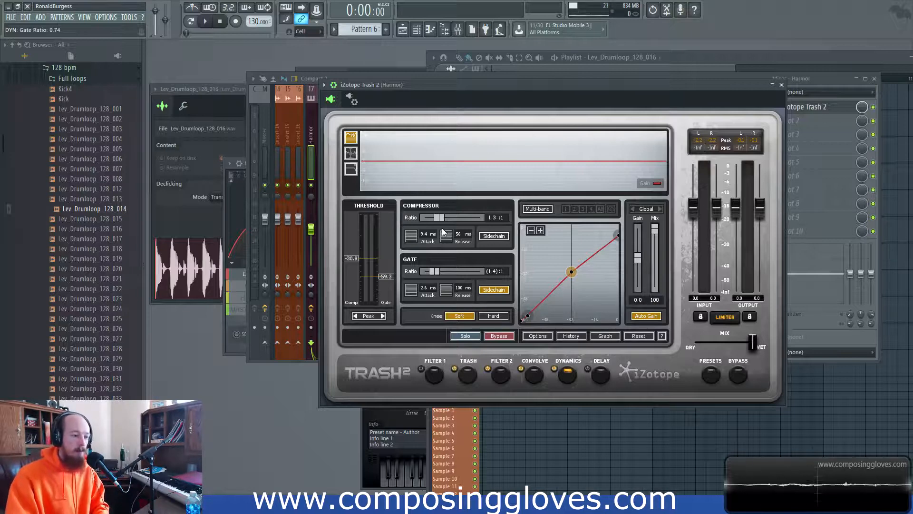
left_click_drag(484, 88, 439, 81)
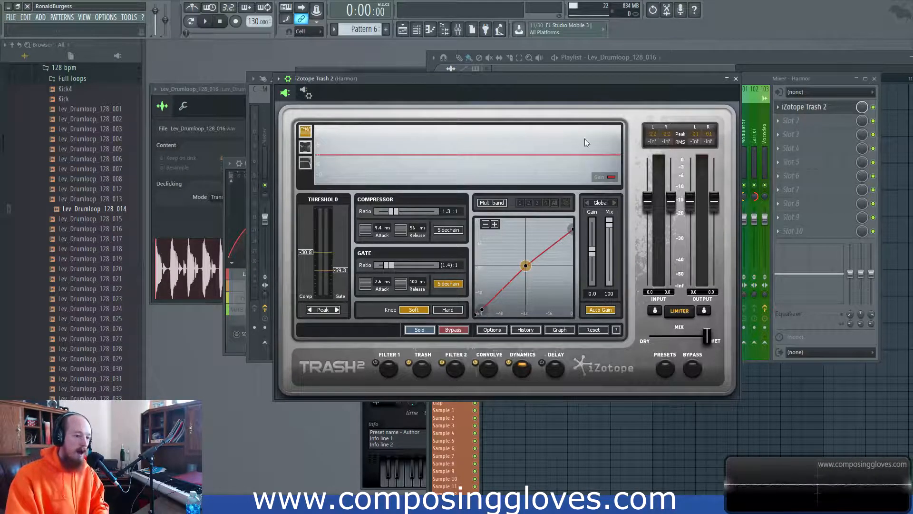
- Load TDR Nova into the Harmor channel's second effect slot
left_click_drag(572, 78, 557, 77)
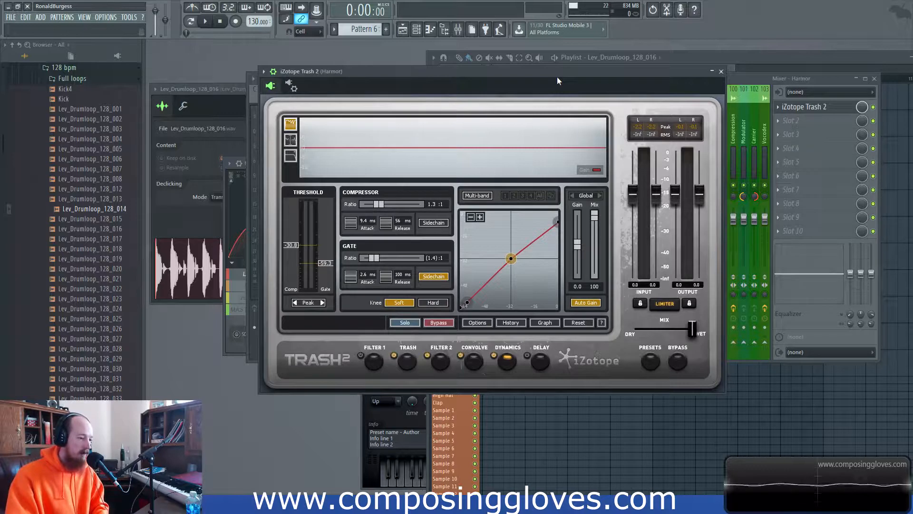
left_click(792, 120)
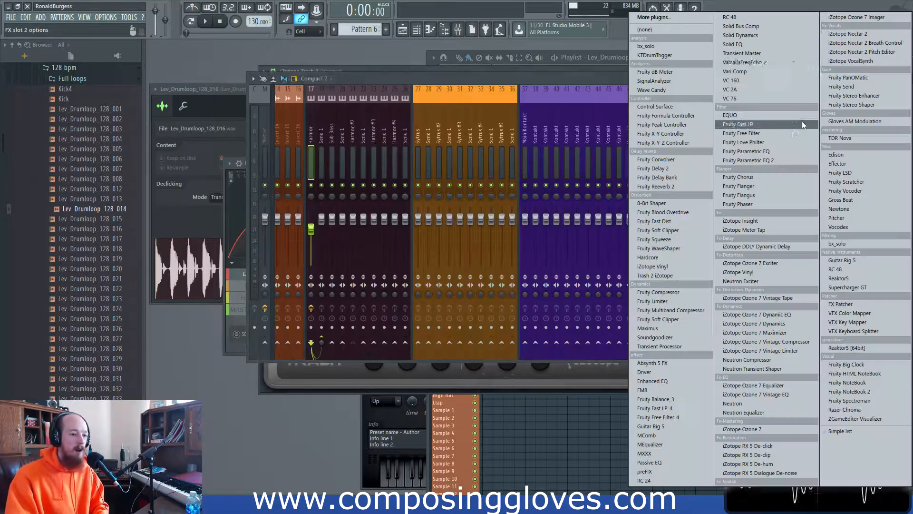
left_click(876, 136)
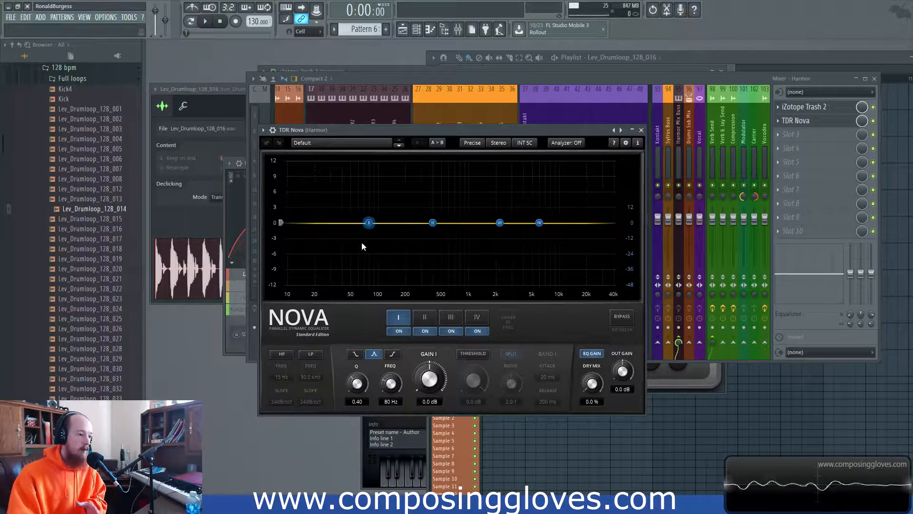
- Enable TDR Nova band 1 dynamics with -4.1 dB threshold at 64 Hz, lowering its ratio slightly
left_click(473, 353)
left_click_drag(473, 380, 477, 396)
scroll(511, 383, "up", 1)
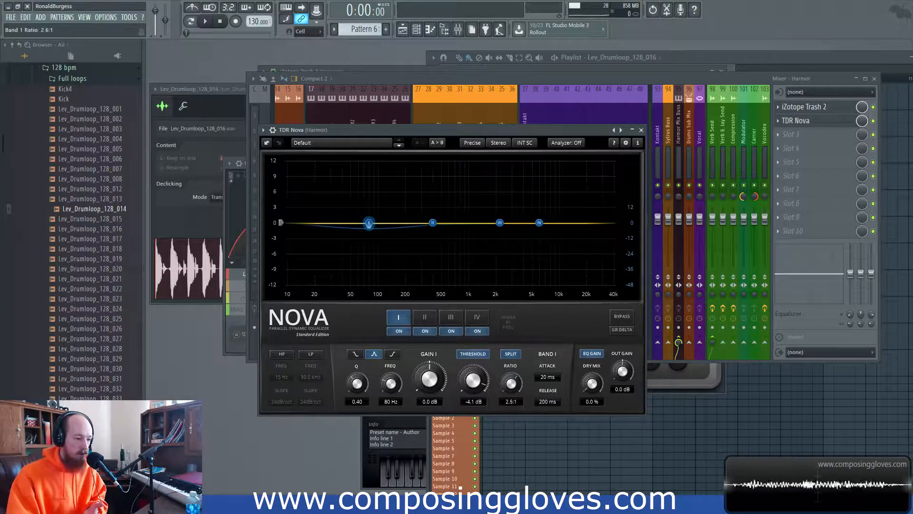
left_click_drag(372, 226, 365, 231)
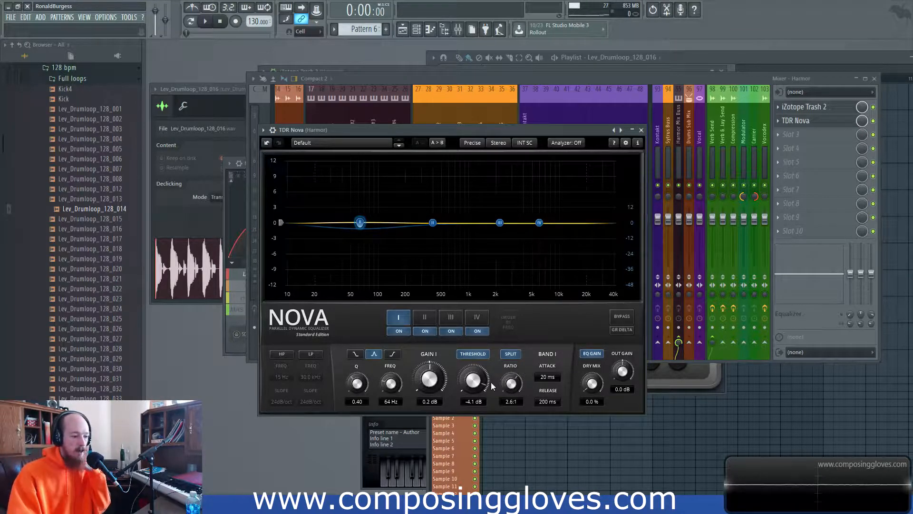
left_click_drag(510, 384, 509, 387)
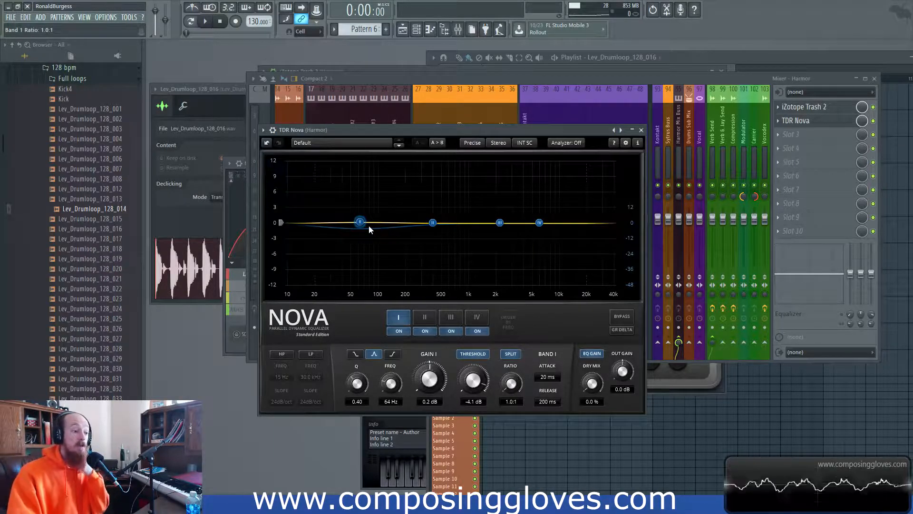
- Close TDR Nova and bring up its slot's options menu
left_click(641, 130)
left_click(778, 120)
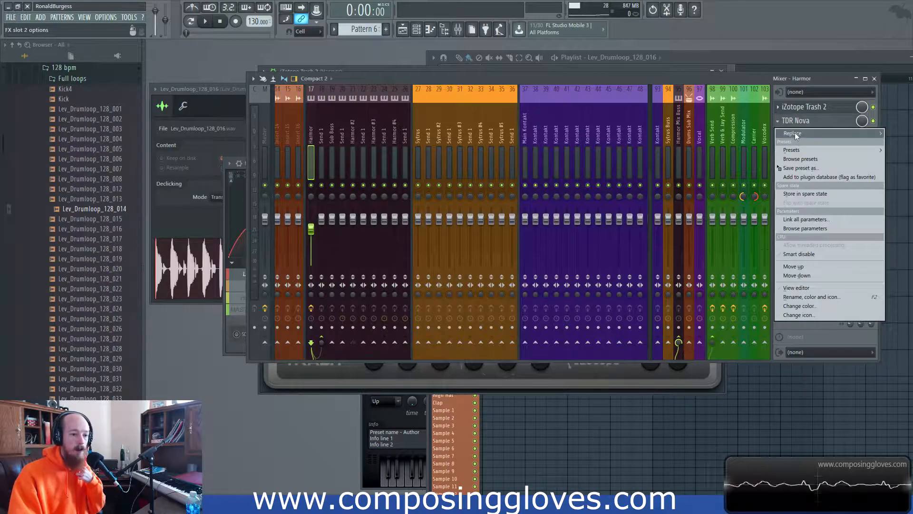
mouse_move(794, 132)
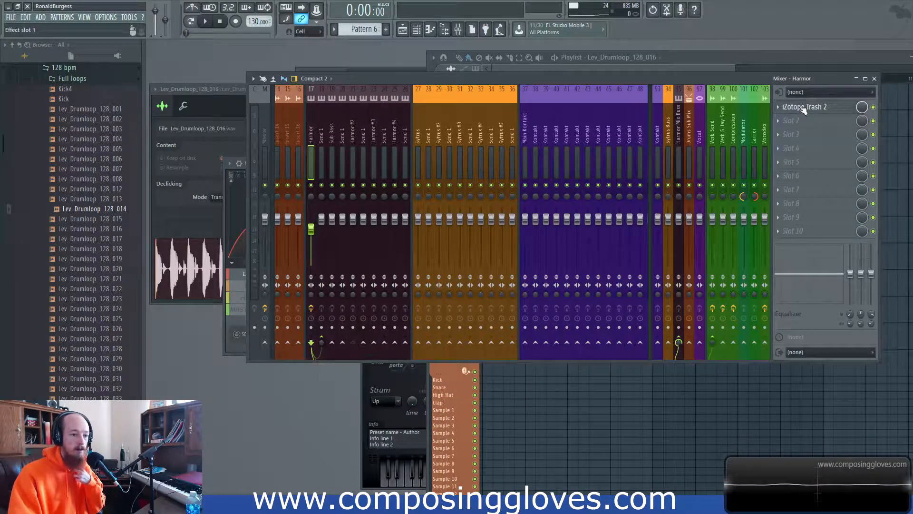
- In Trash 2, enable three-band multiband dynamics, raise the low/mid crossover, set band 1 ratio to 1.2:1
left_click(790, 108)
left_click_drag(443, 69, 443, 77)
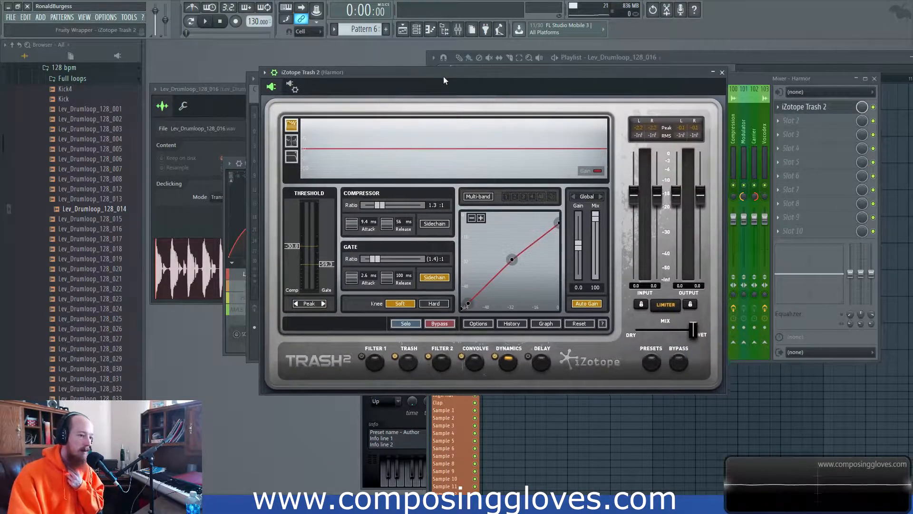
left_click(478, 196)
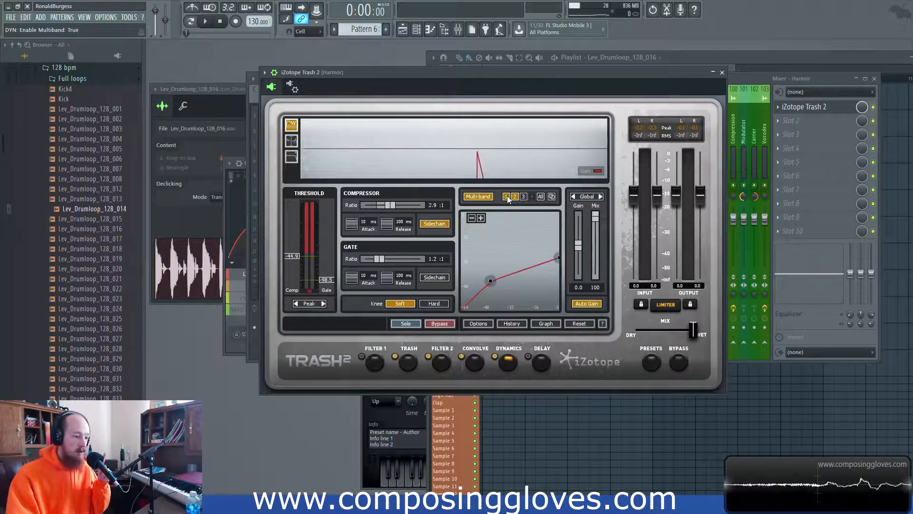
left_click(295, 139)
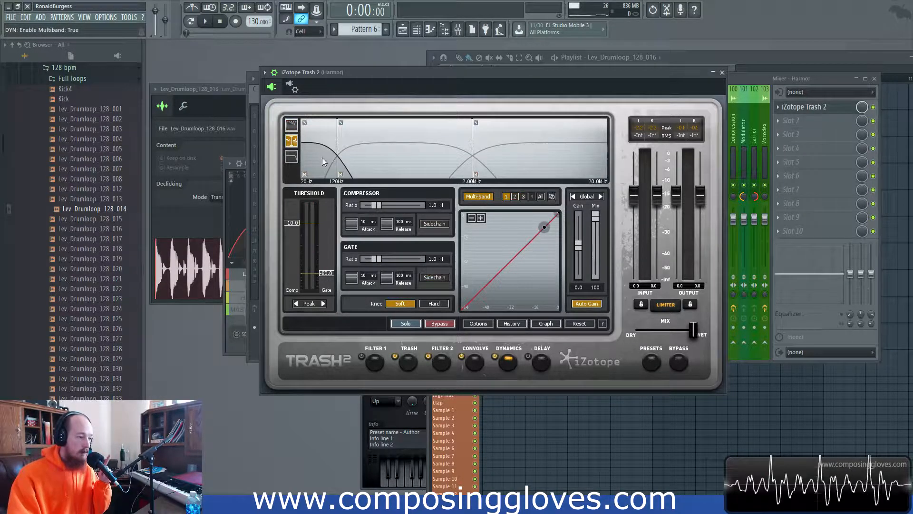
left_click_drag(337, 148, 362, 142)
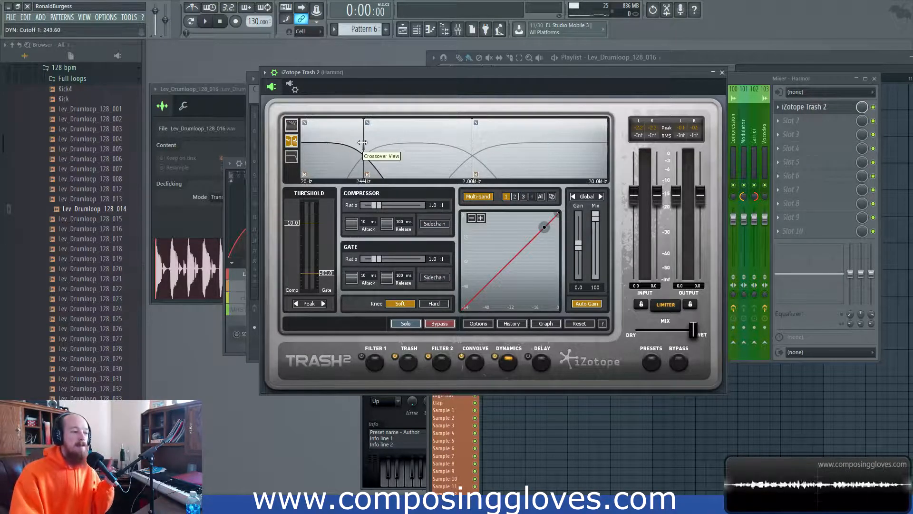
left_click_drag(362, 142, 378, 145)
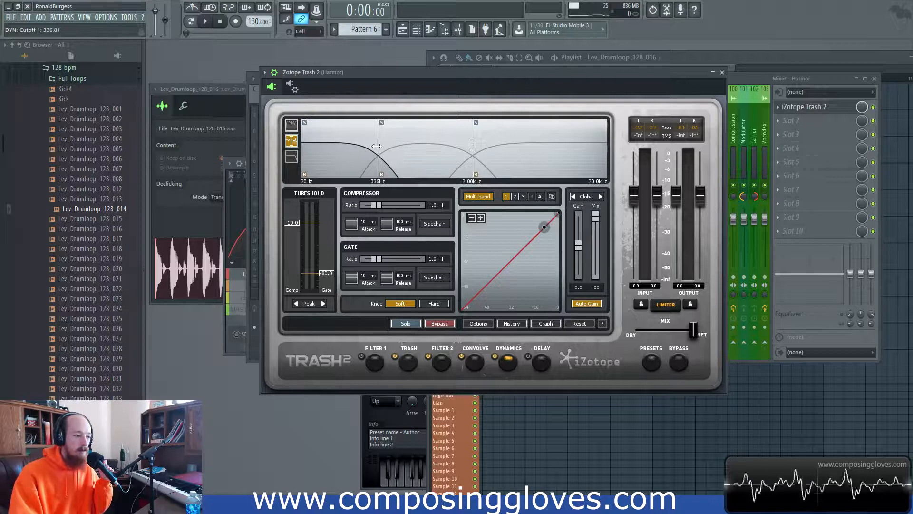
left_click_drag(377, 207, 379, 204)
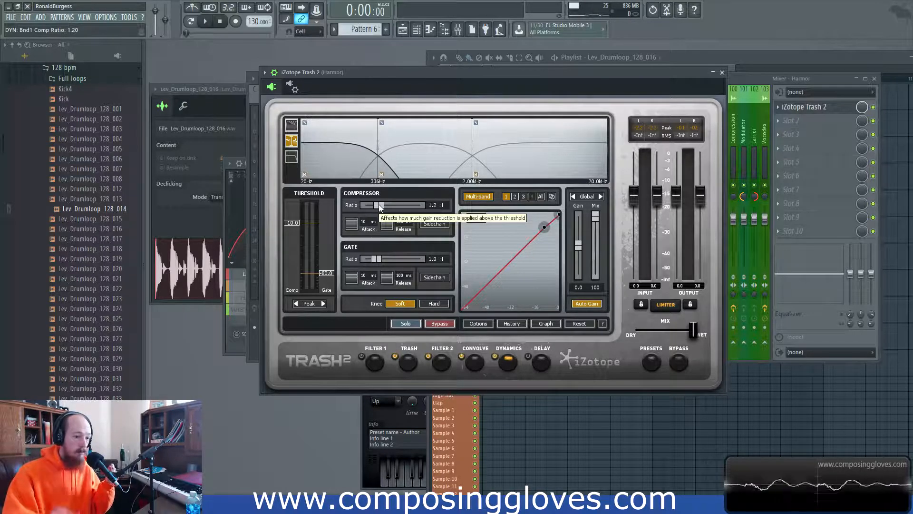
- Close and reopen the Trash 2 window and reposition it over the mixer
left_click(830, 109)
left_click(832, 110)
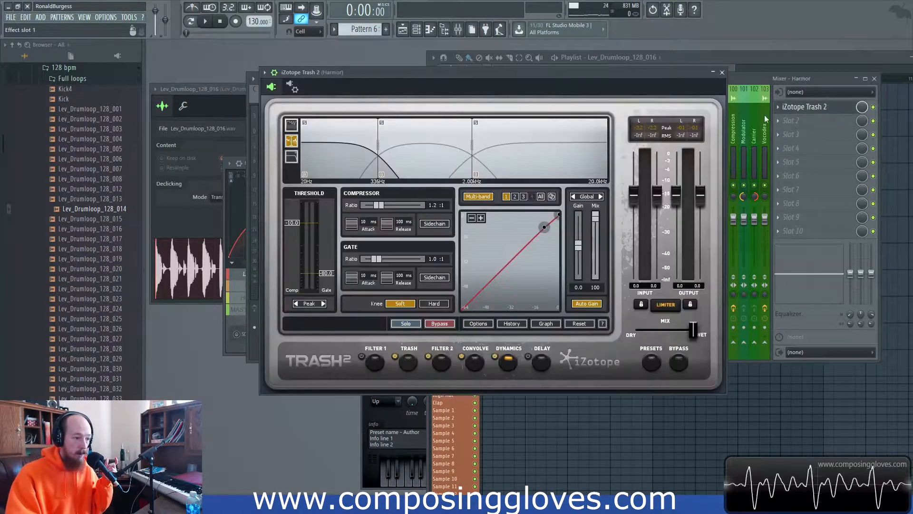
left_click_drag(532, 72, 528, 71)
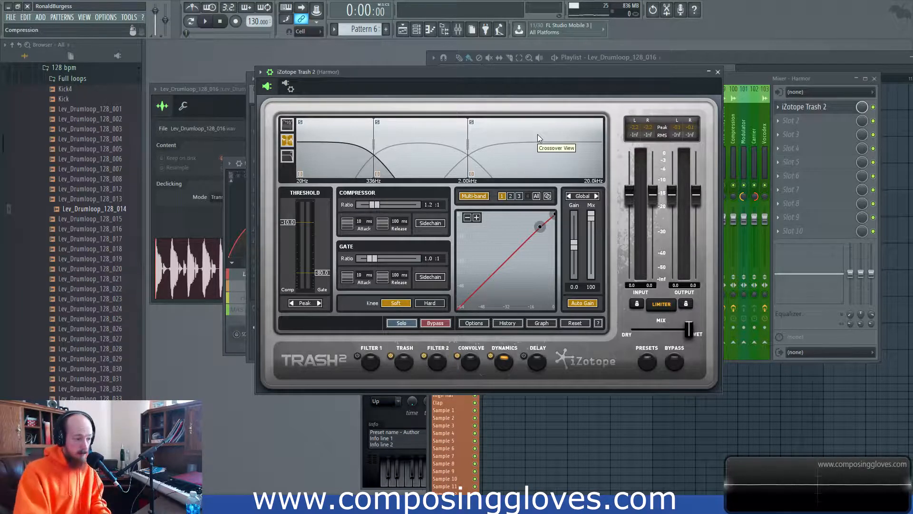
left_click_drag(555, 75, 572, 73)
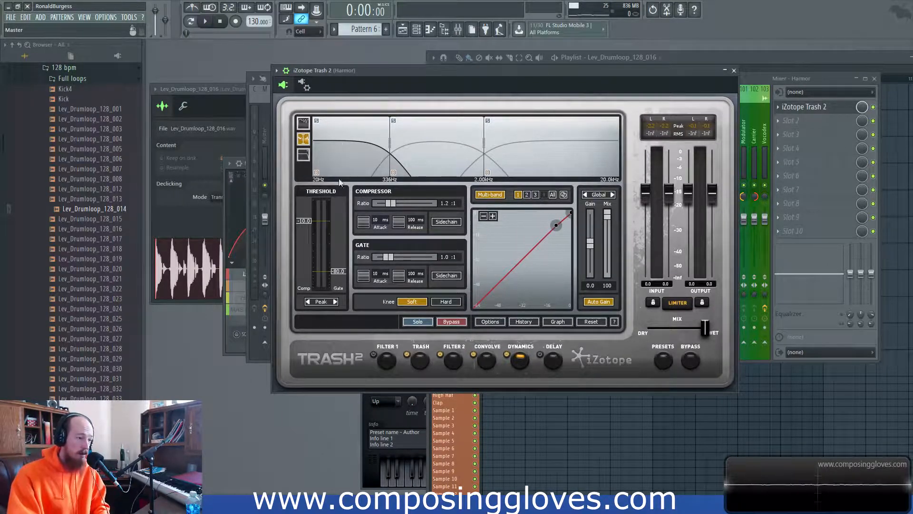
- Load Maximus into effect slot 3 and raise a point on its LOW band envelope
left_click(813, 135)
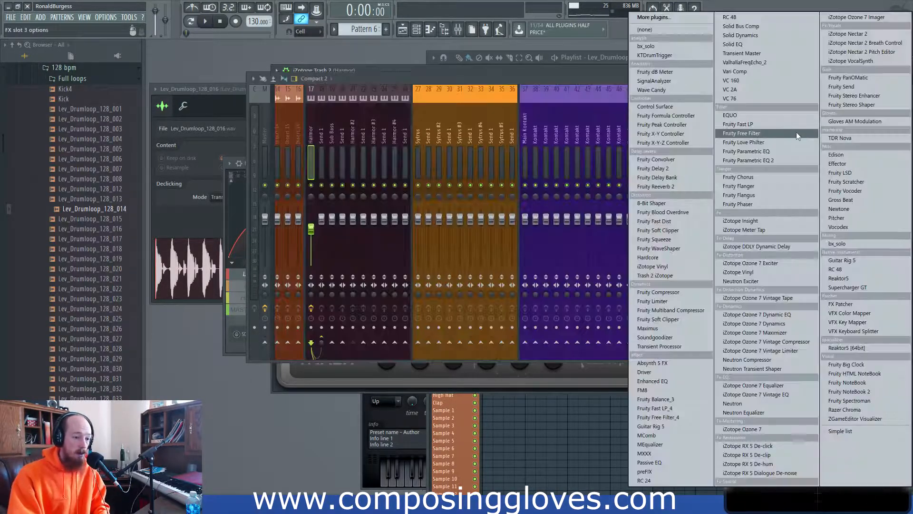
left_click(683, 330)
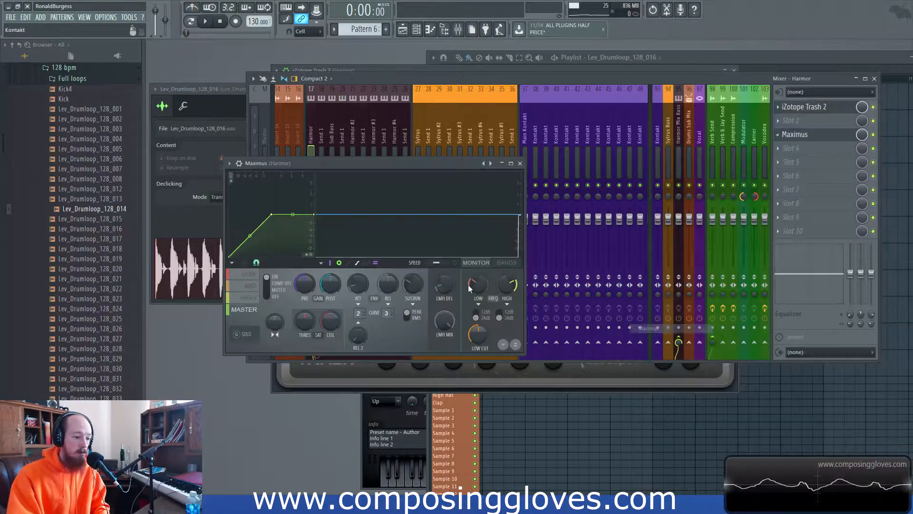
left_click(249, 275)
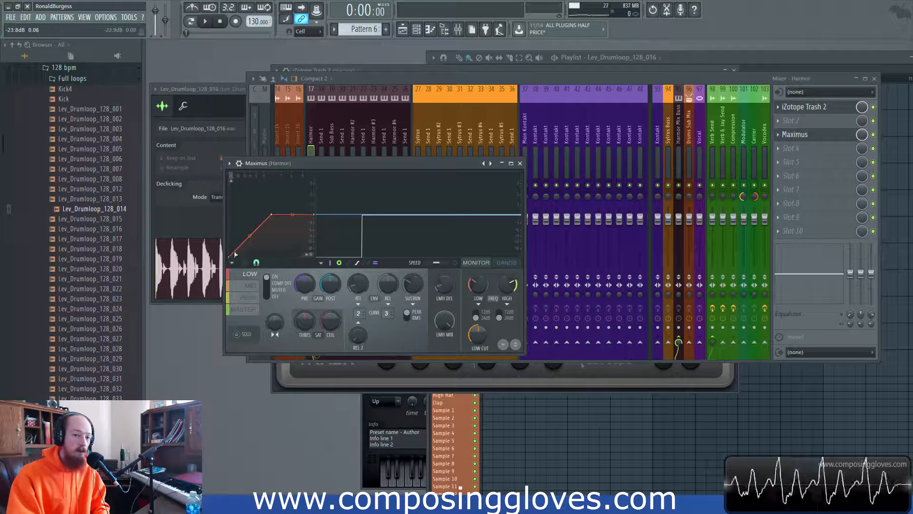
left_click_drag(233, 253, 254, 215)
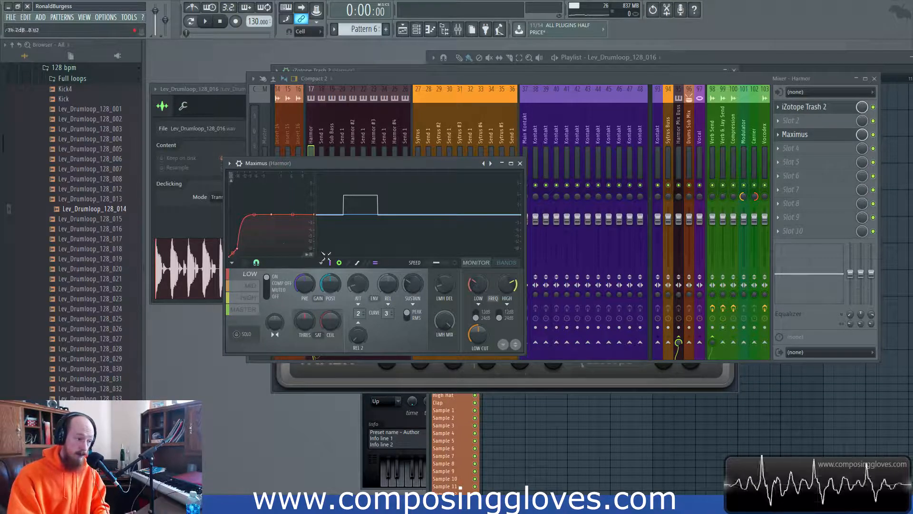
left_click(275, 368)
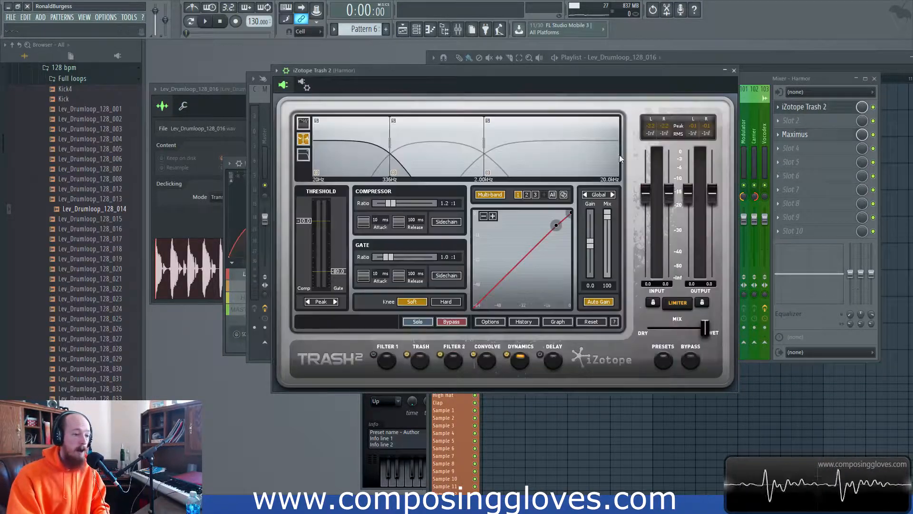
- Set effect slot 3 to (none), removing Maximus from the Harmor channel
left_click(780, 135)
mouse_move(798, 148)
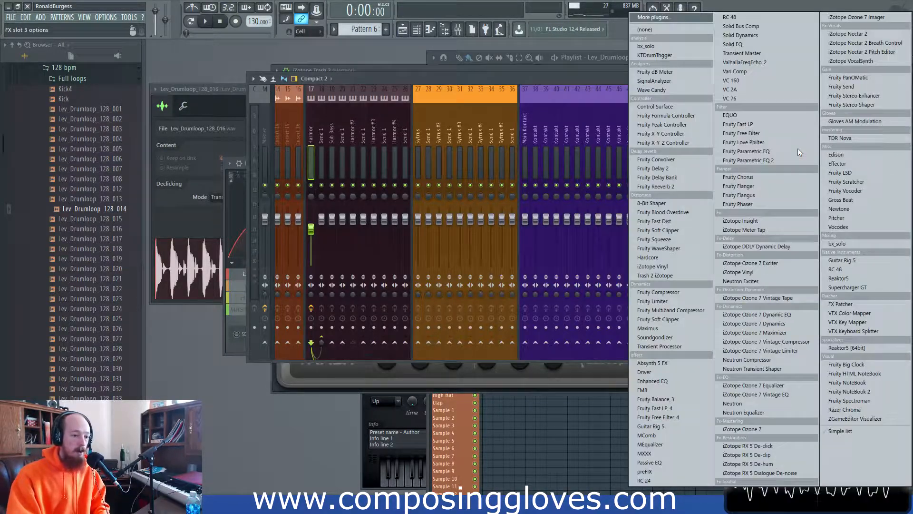
left_click(677, 30)
- Set Trash 2's band 1 compressor to 2.1:1 with a threshold around -23.5 dB
left_click(827, 106)
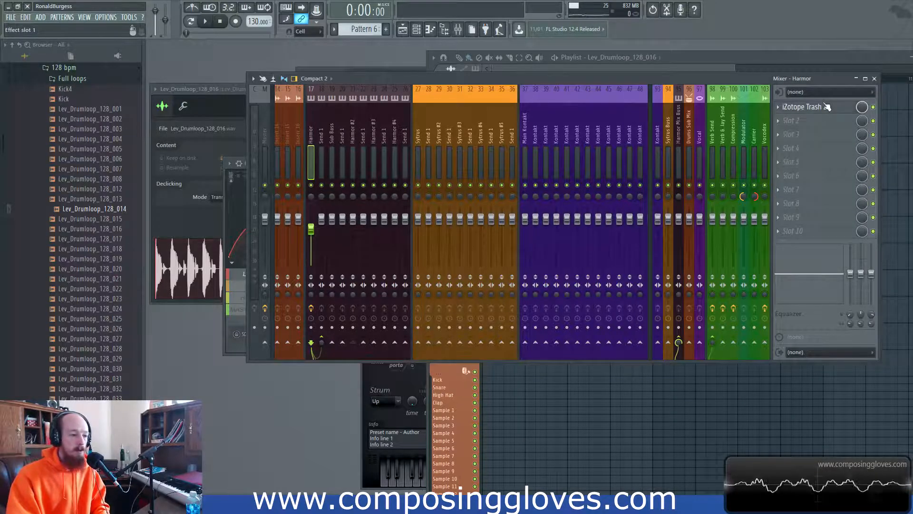
left_click_drag(469, 74, 503, 48)
left_click_drag(595, 201, 542, 253)
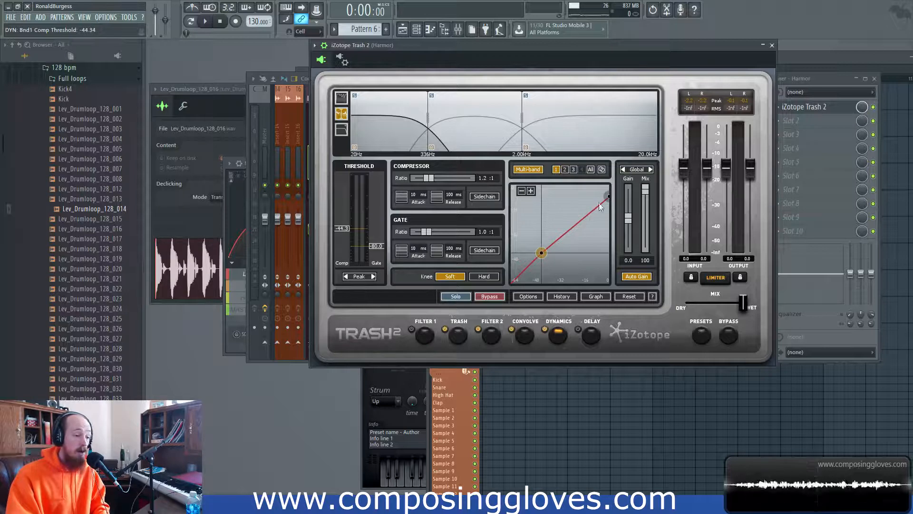
left_click_drag(608, 197, 608, 222)
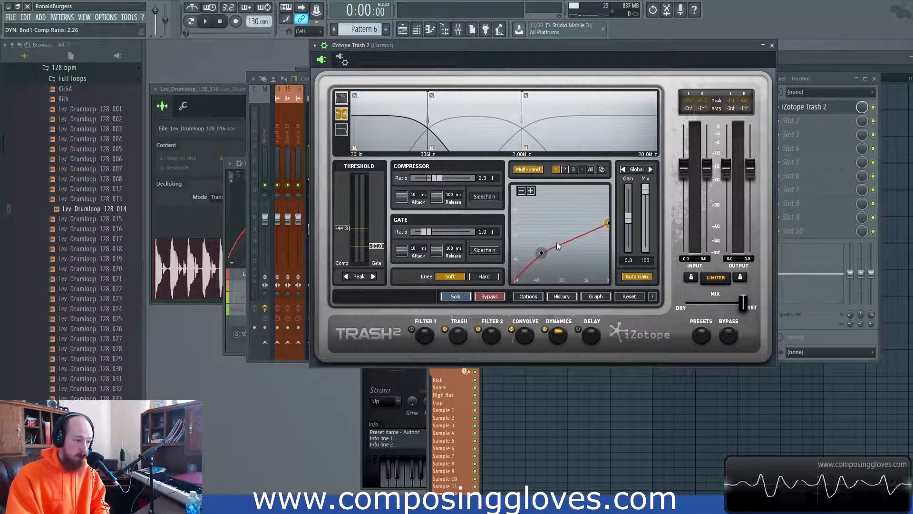
mouse_move(541, 252)
left_mouse_down()
mouse_move(559, 228)
mouse_move(527, 262)
left_mouse_up()
left_click_drag(609, 226, 607, 222)
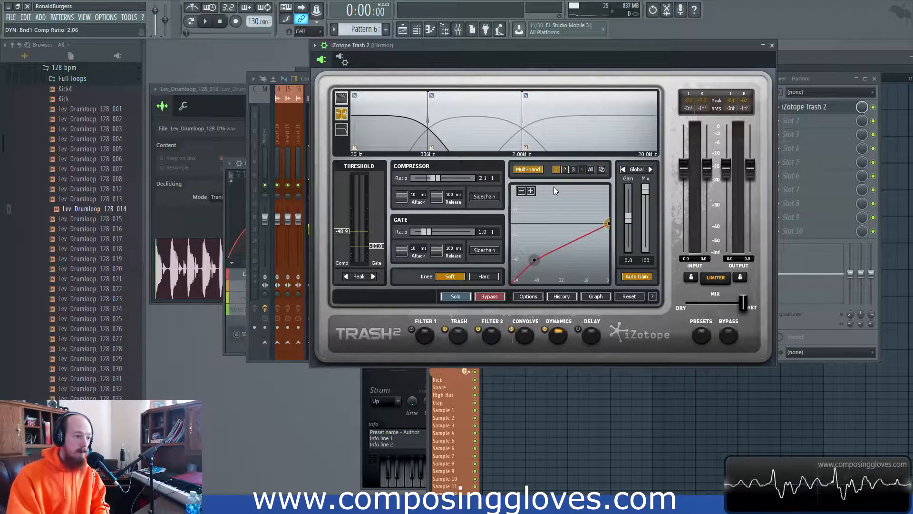
- Zoom the dynamics graph in and out, and toggle between gain and crossover views
left_click(530, 190)
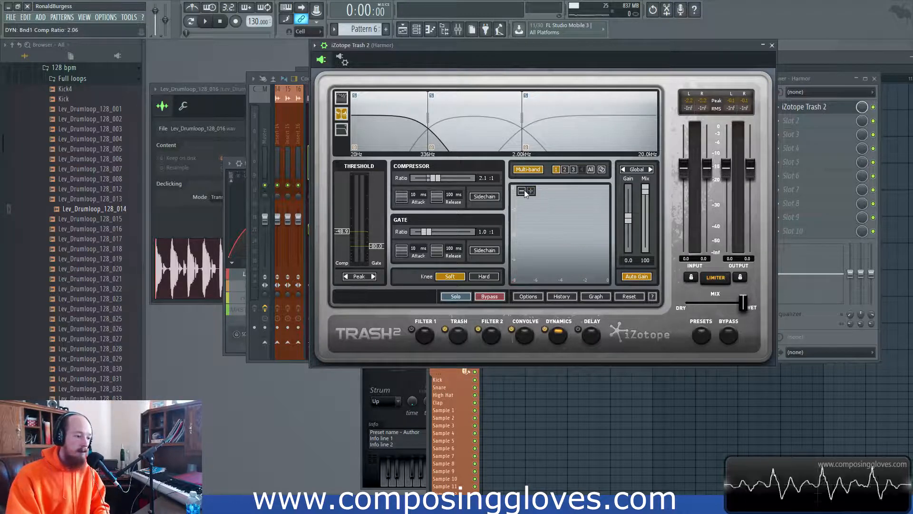
left_click(523, 191)
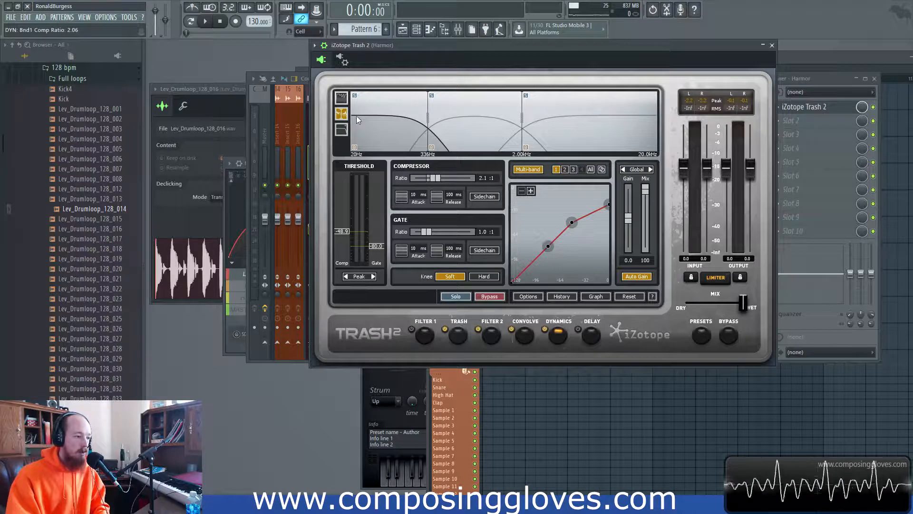
left_click(340, 100)
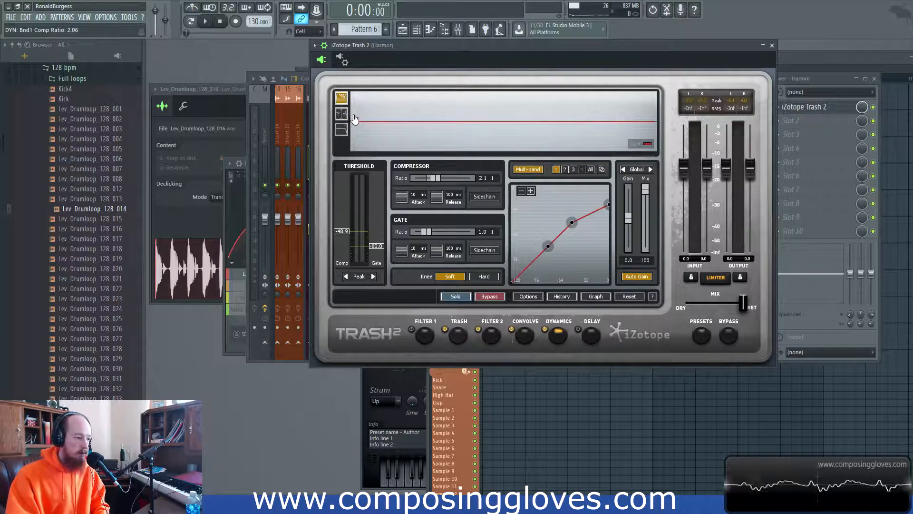
left_click(341, 114)
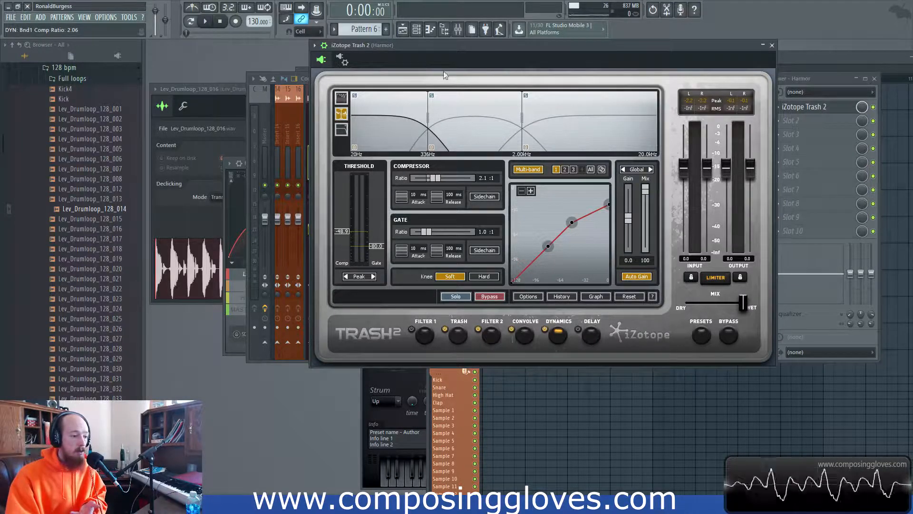
- Review bands 1, 2 and 3's compressor and gate settings, including the all-bands view
left_click(560, 123)
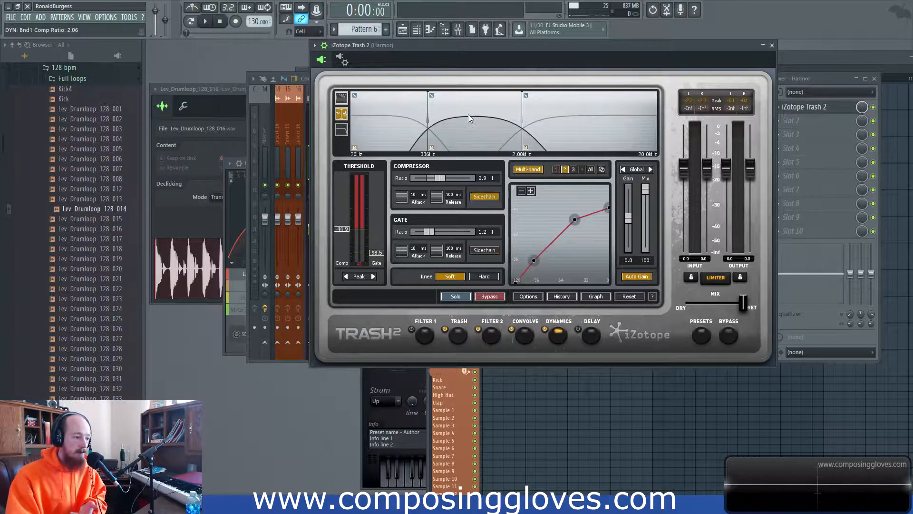
left_click(457, 125)
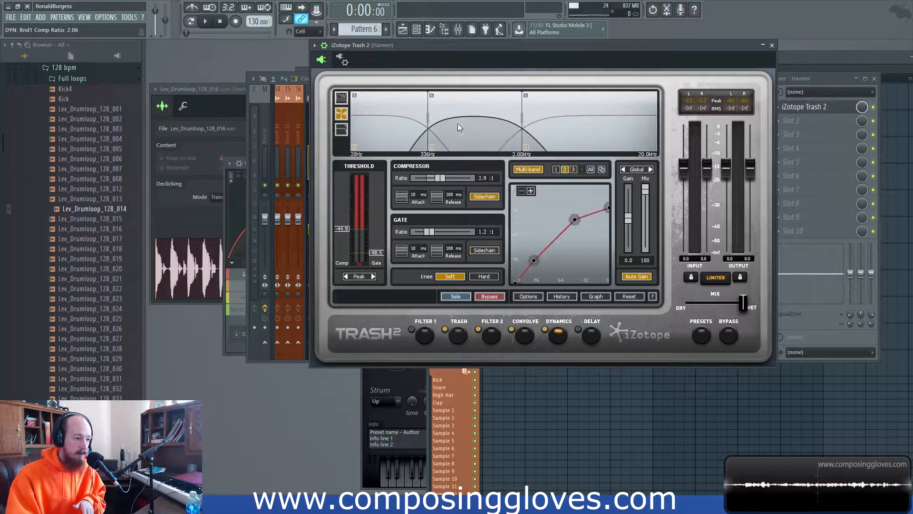
left_click(404, 125)
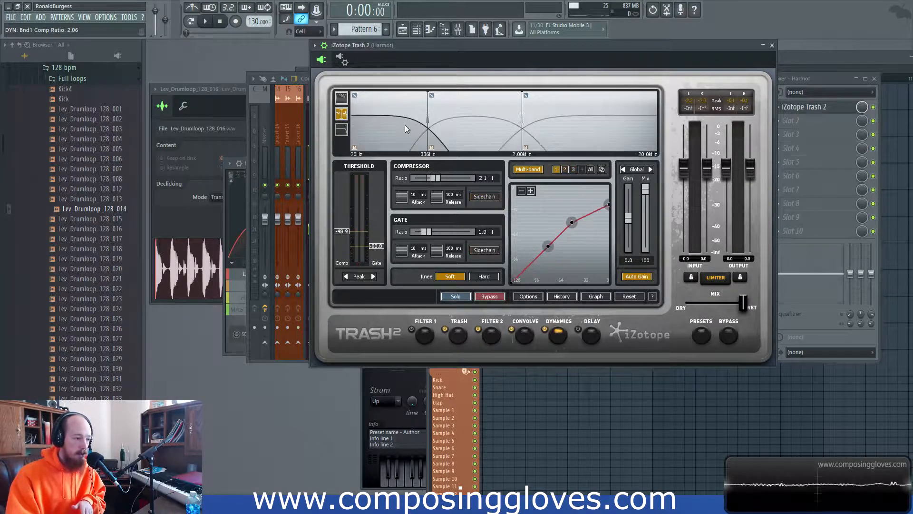
left_click(591, 170)
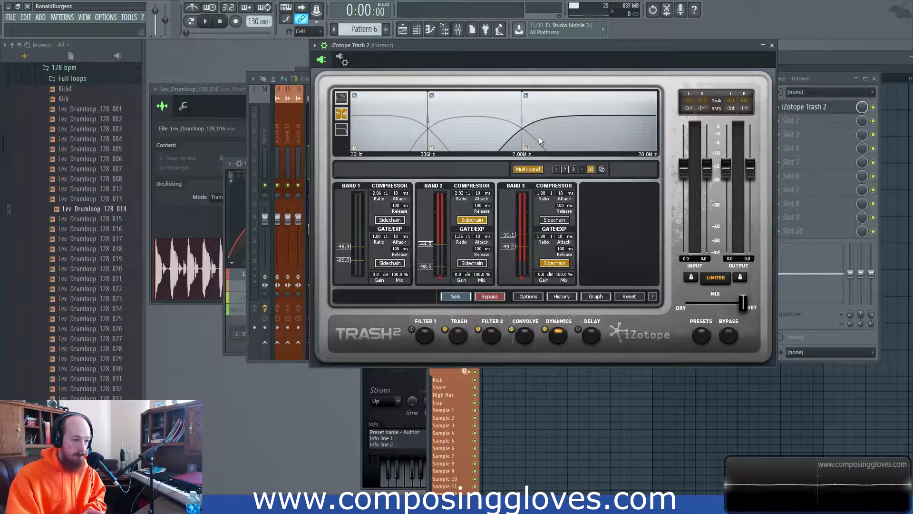
left_click(565, 170)
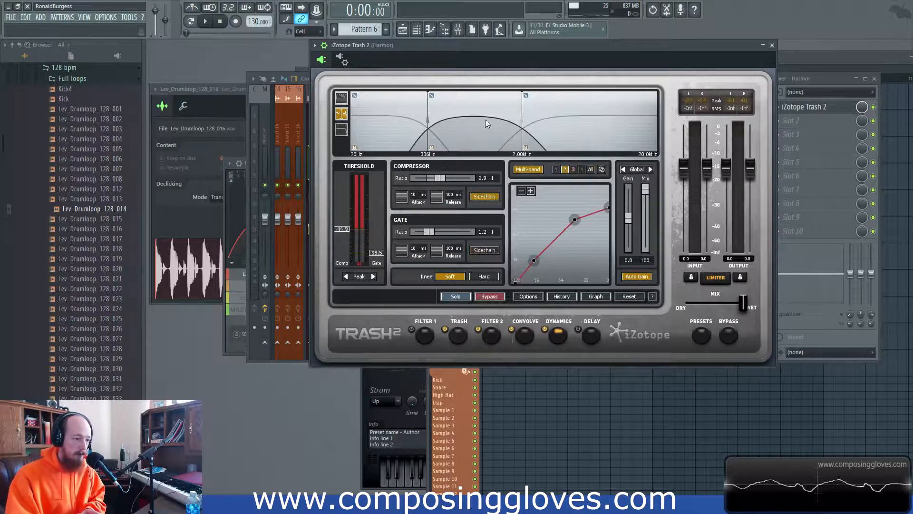
left_click(614, 118)
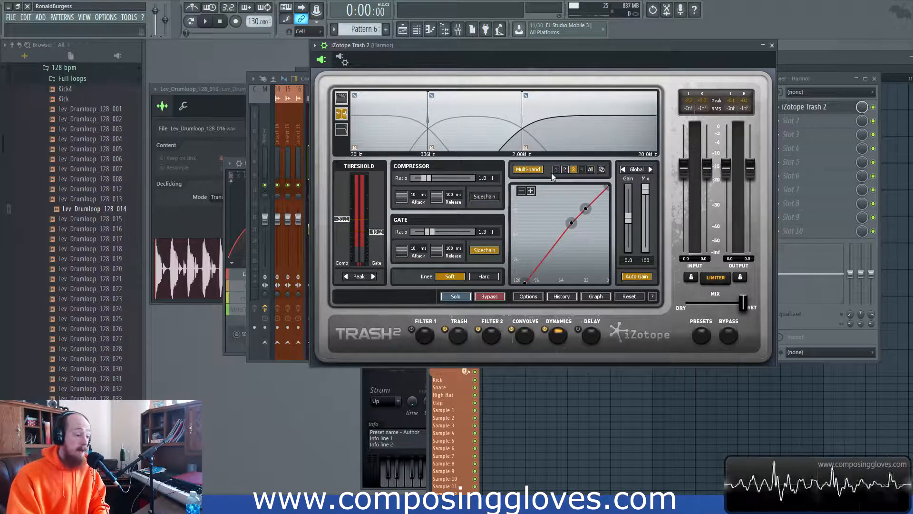
left_click(446, 138)
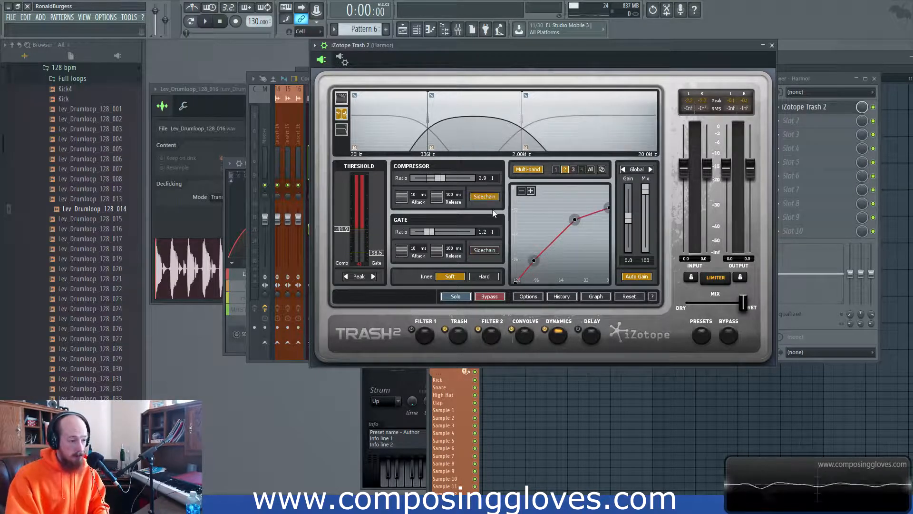
left_click(598, 139)
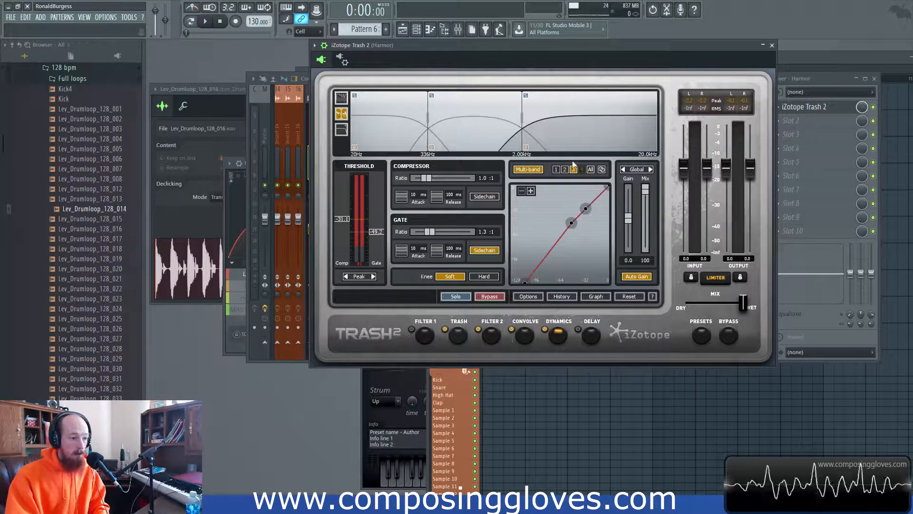
left_click(379, 108)
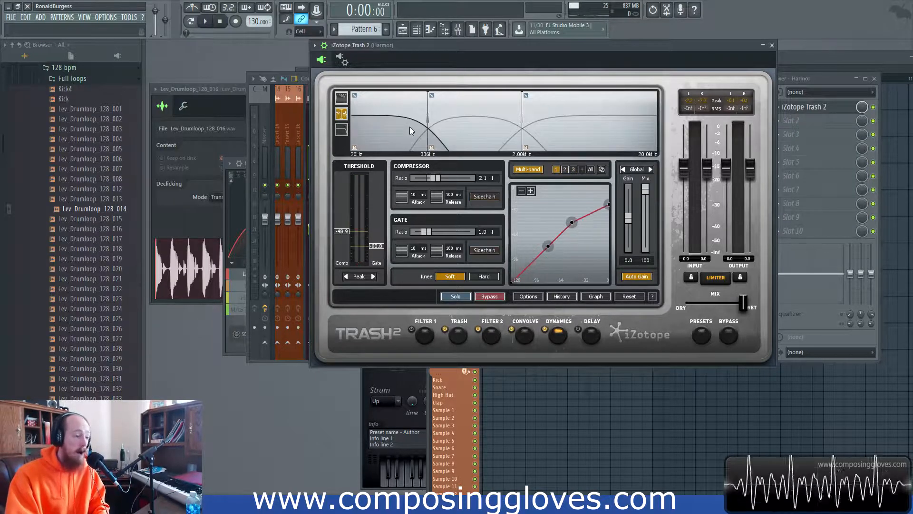
left_click(483, 126)
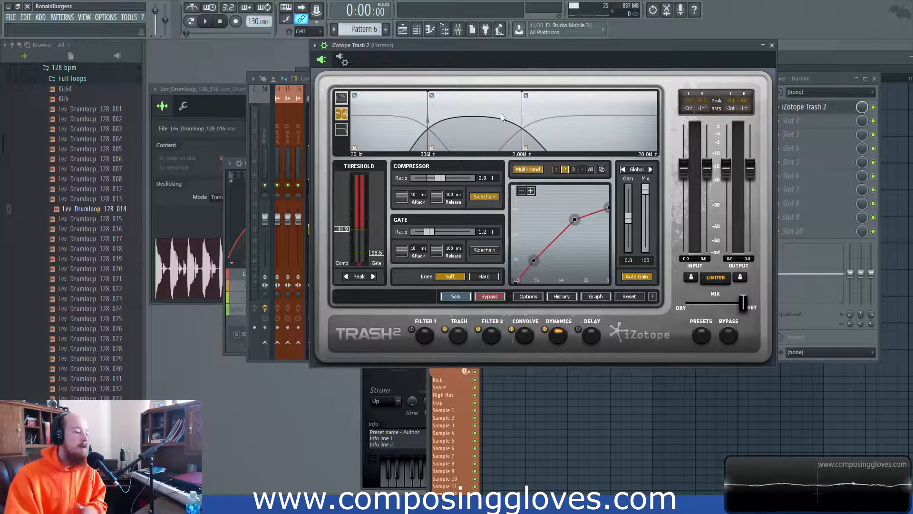
left_click(407, 128)
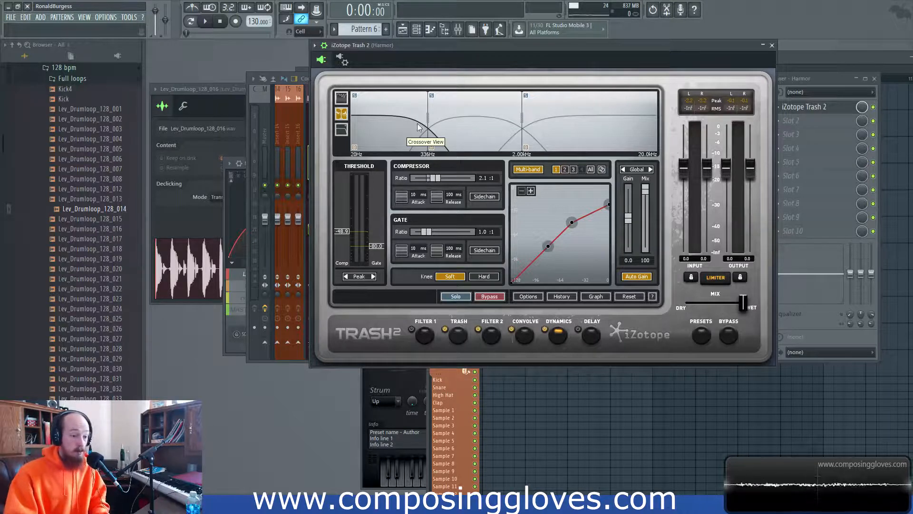
- Reposition Trash 2 and cycle through bands 1, 2 and 3's compressor and gate settings
left_click_drag(539, 44, 534, 64)
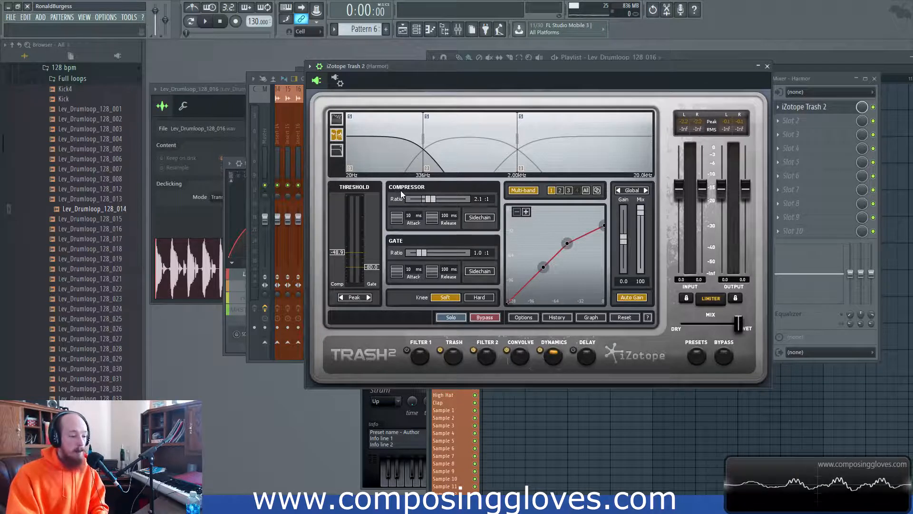
left_click_drag(504, 67, 508, 64)
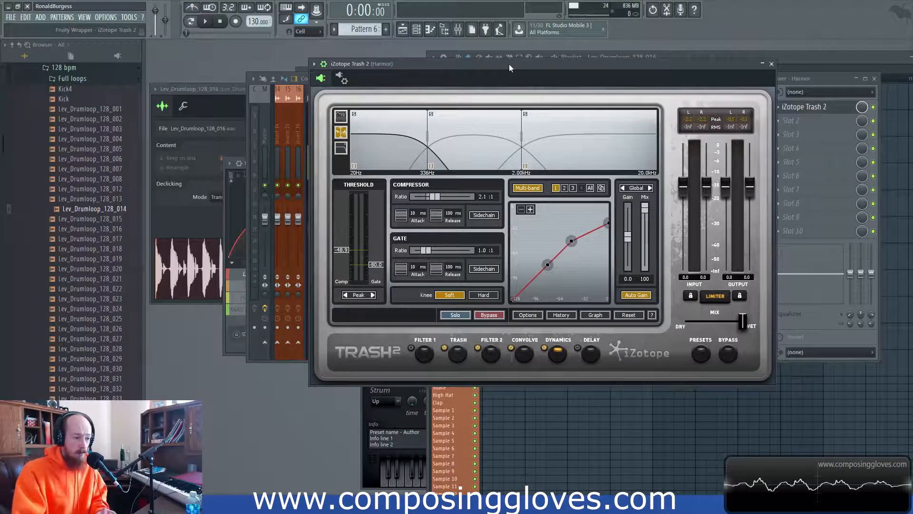
left_click(479, 126)
left_click(601, 135)
left_click(451, 133)
left_click(391, 136)
left_click(465, 135)
left_click(550, 135)
left_click(475, 136)
left_click(393, 140)
left_click(475, 139)
left_click(353, 129)
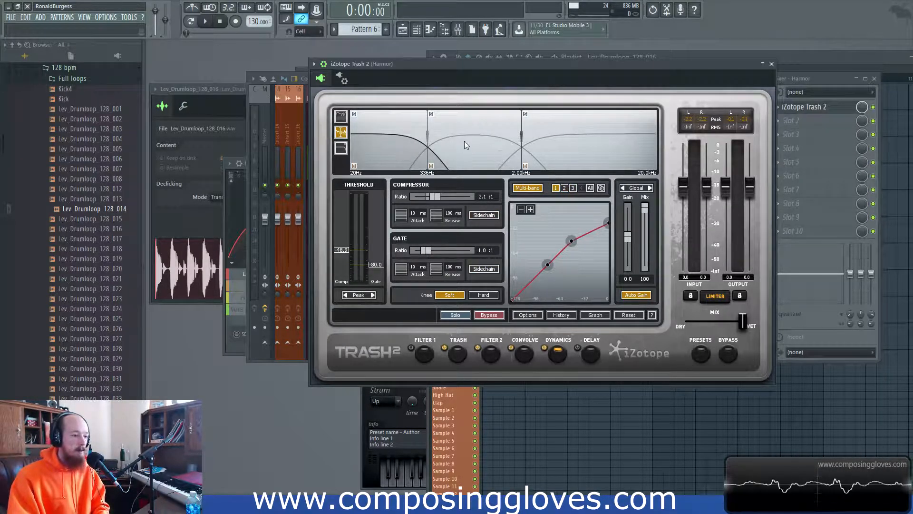
- Check bands 3 and 2, toggling gain and mix between per-band and global, ending on global
left_click(543, 145)
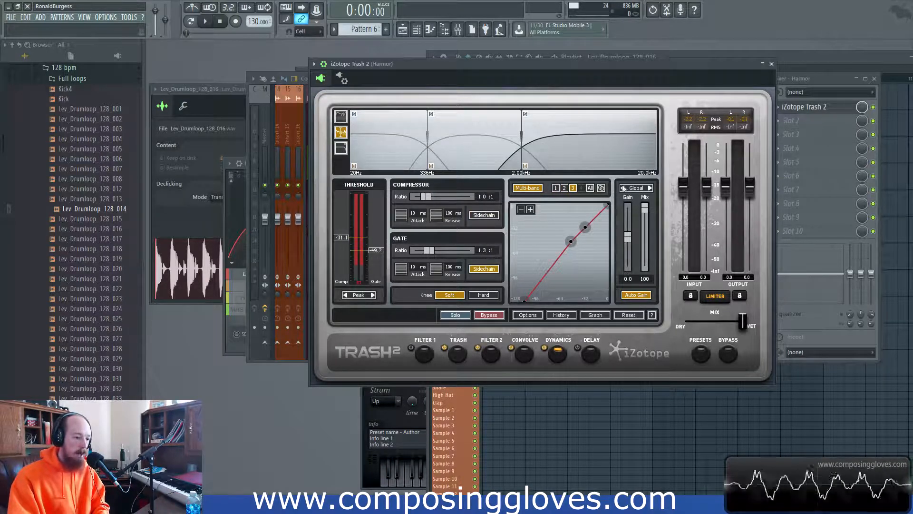
left_click(434, 154)
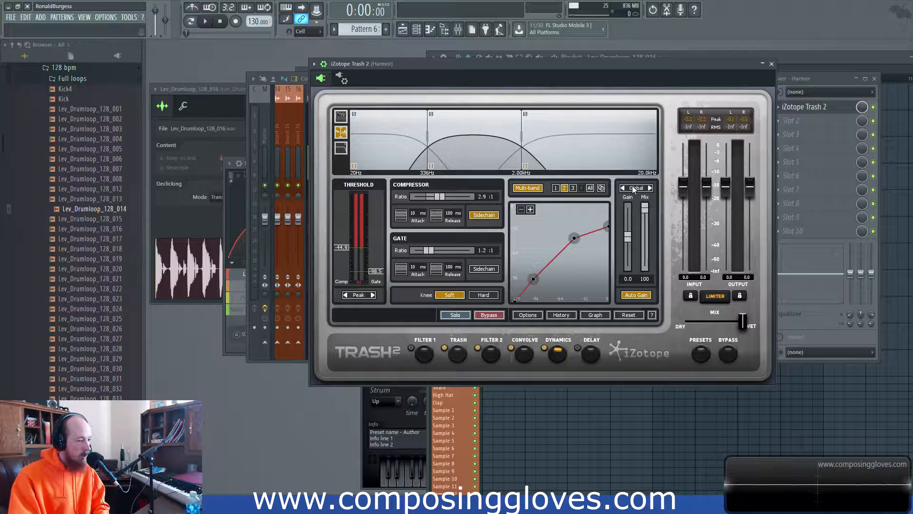
left_click(650, 188)
left_click(650, 188)
left_click(650, 188)
left_click(650, 188)
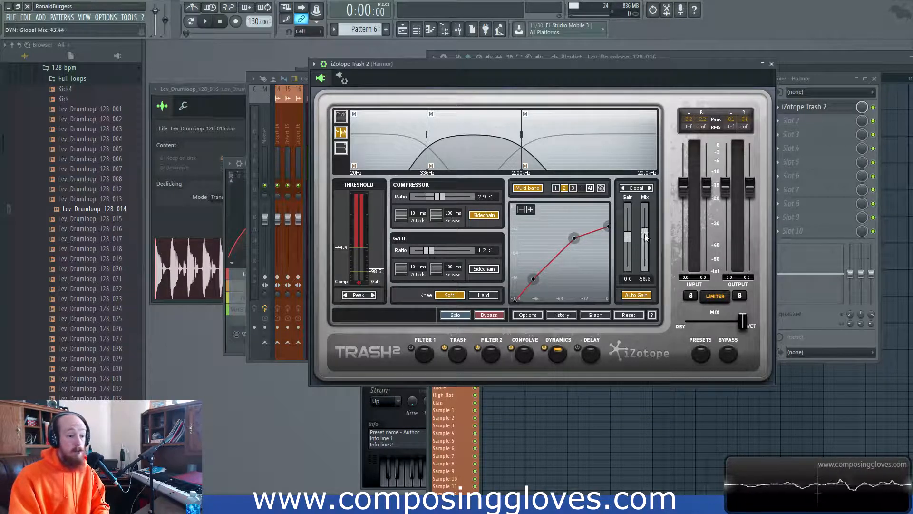
left_click(622, 188)
left_click(623, 189)
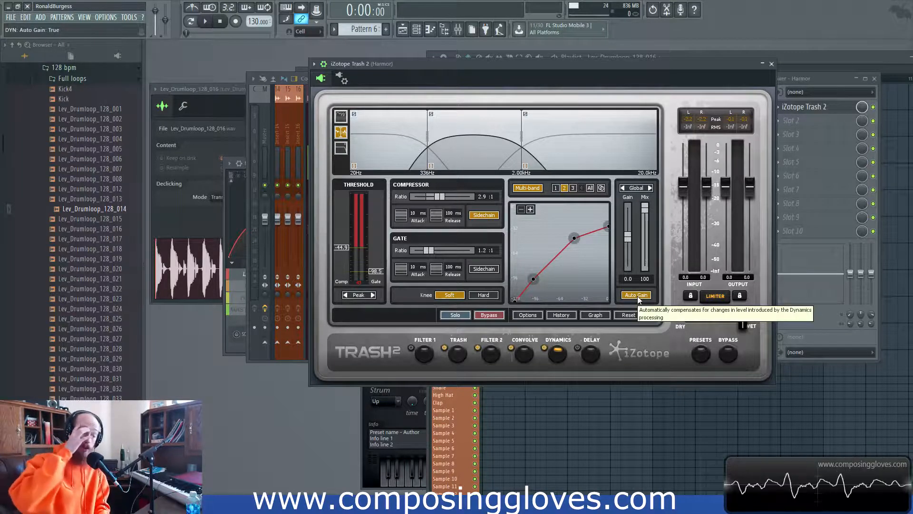
left_click(809, 148)
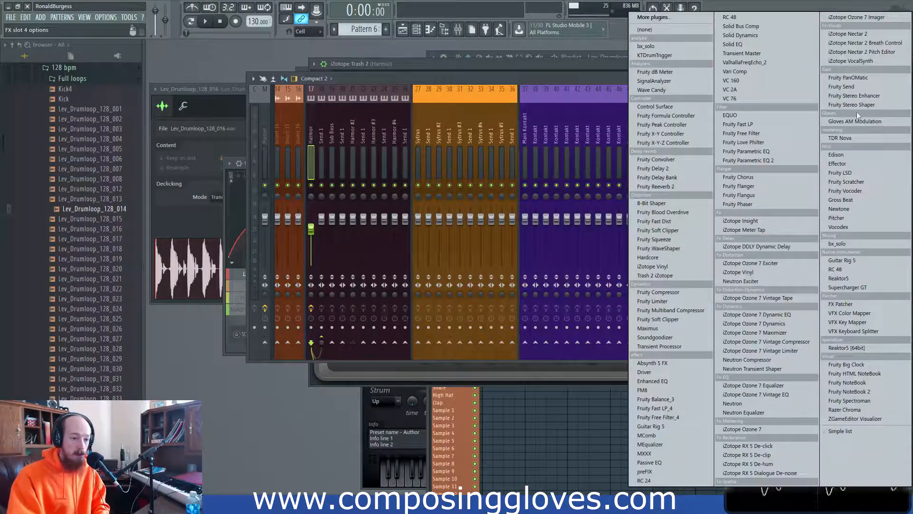
left_click(851, 138)
left_click_drag(521, 187, 520, 75)
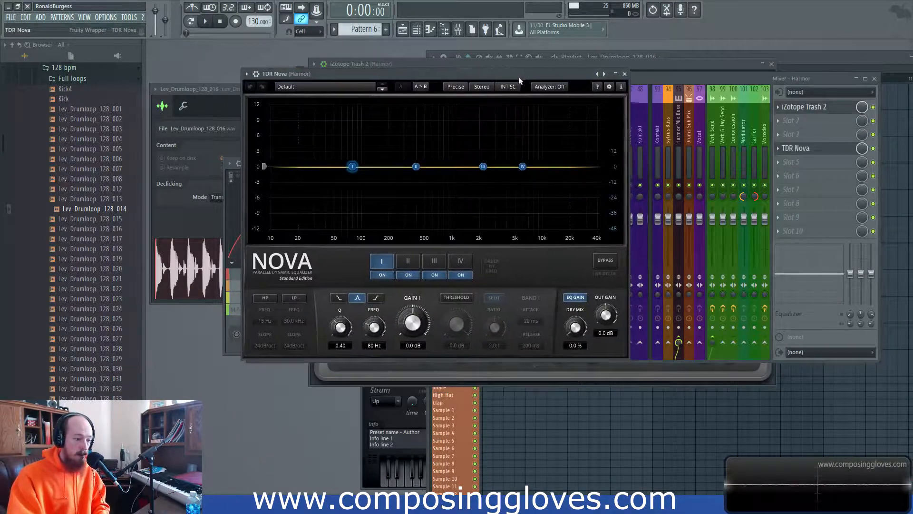
left_click(576, 297)
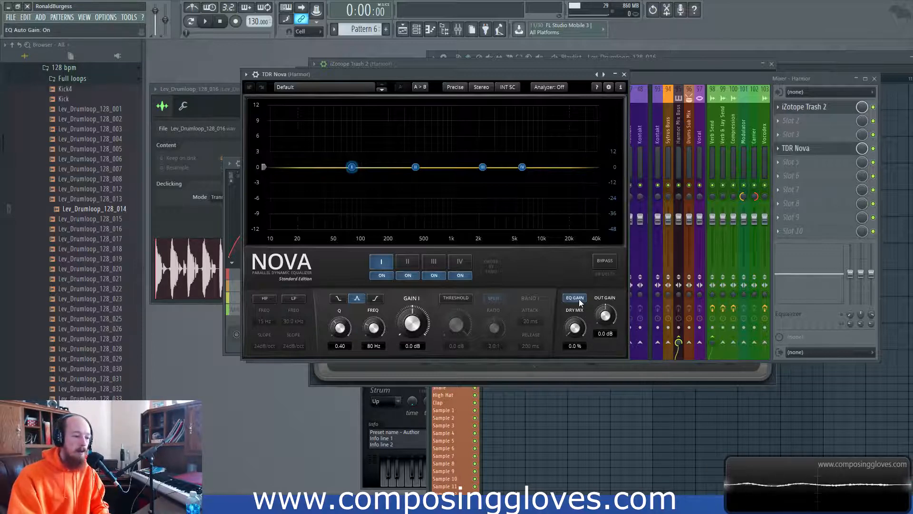
left_click(625, 74)
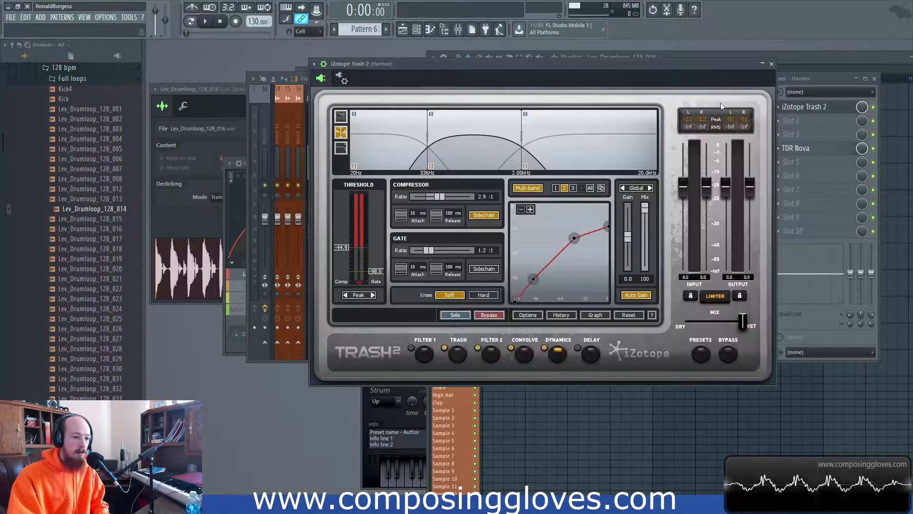
left_click(784, 150)
left_click(785, 153)
mouse_move(790, 159)
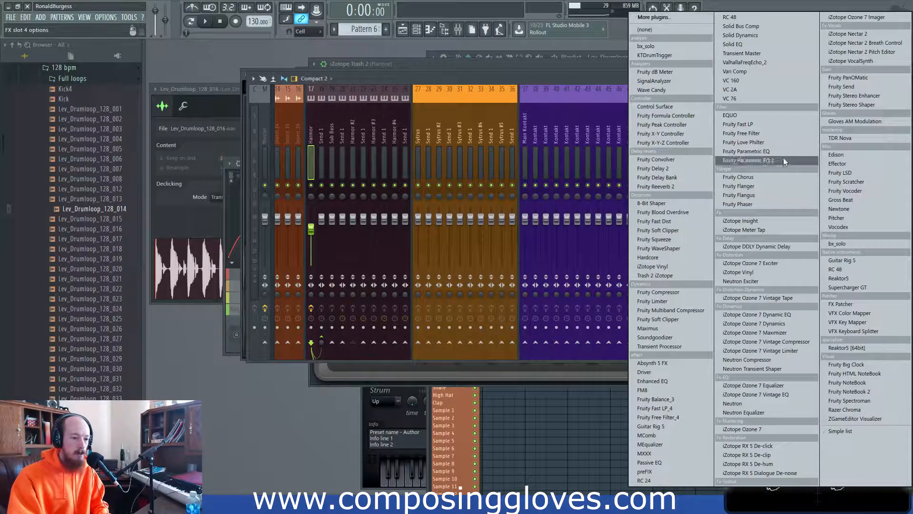
left_click(679, 30)
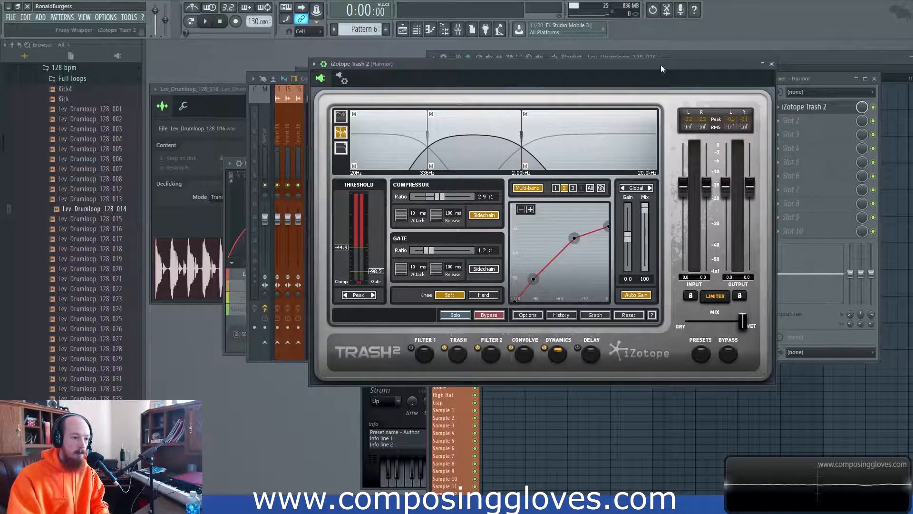
- Move the Trash 2 window lower, switch dynamics Auto Gain off, and view band 3's settings
left_click_drag(663, 64, 595, 79)
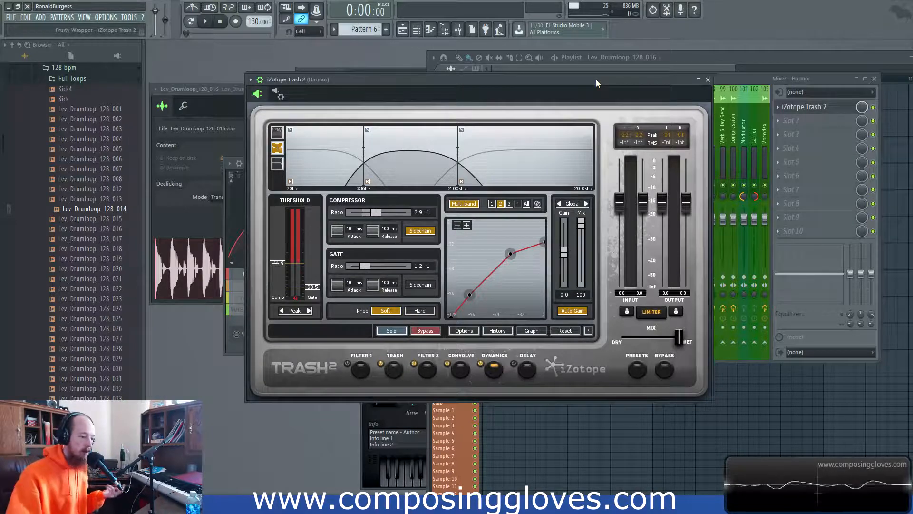
left_click_drag(462, 86, 468, 111)
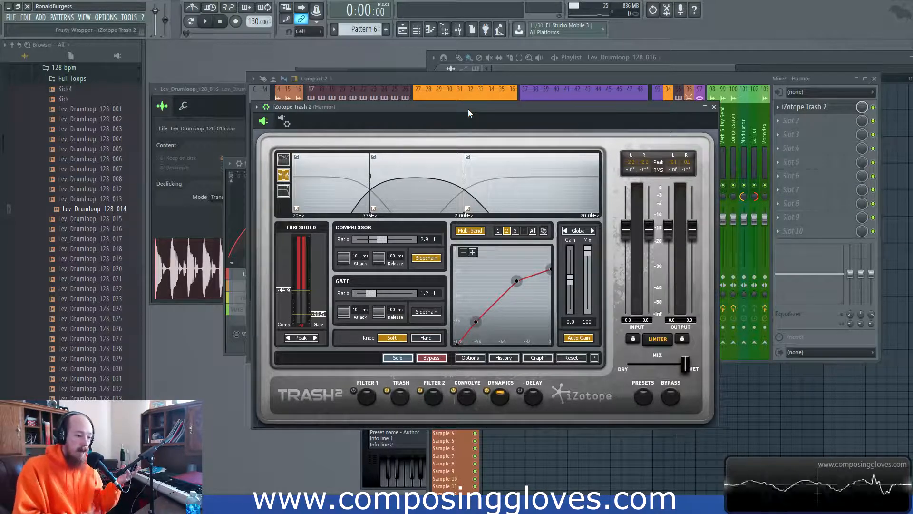
left_click(583, 338)
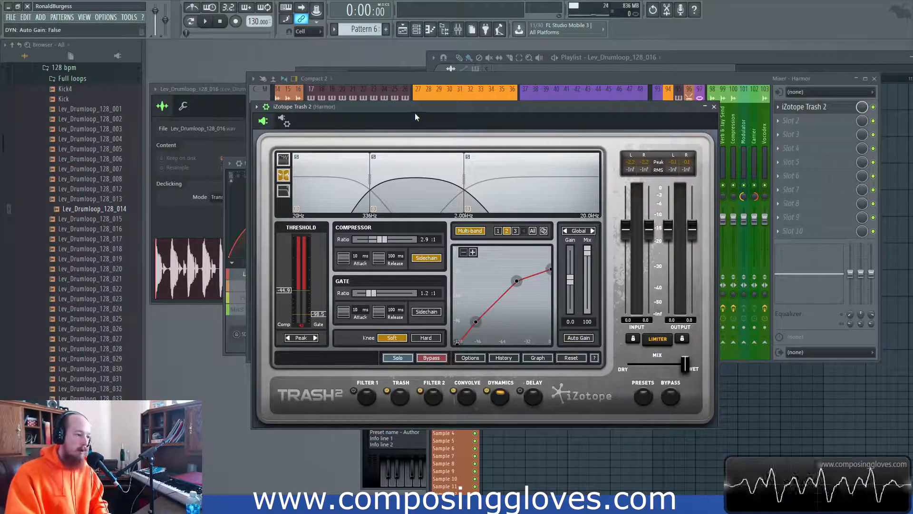
left_click_drag(413, 114, 425, 110)
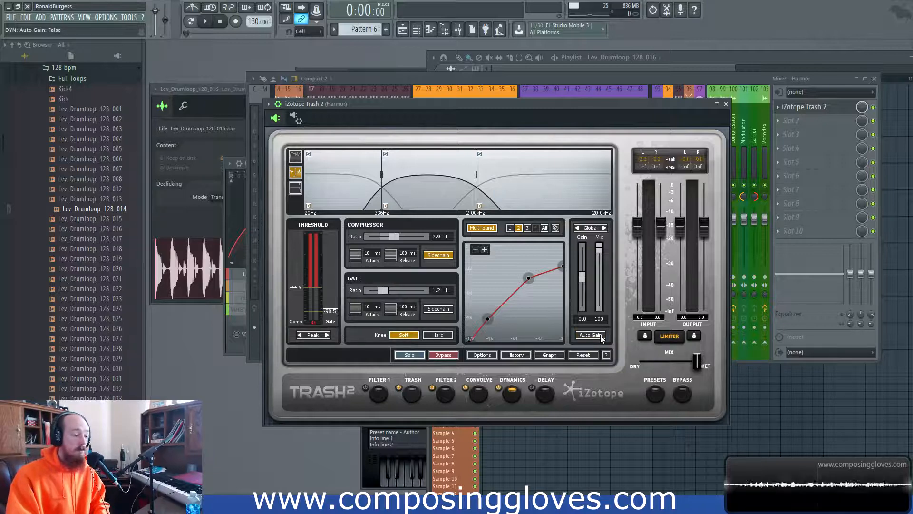
left_click(508, 202)
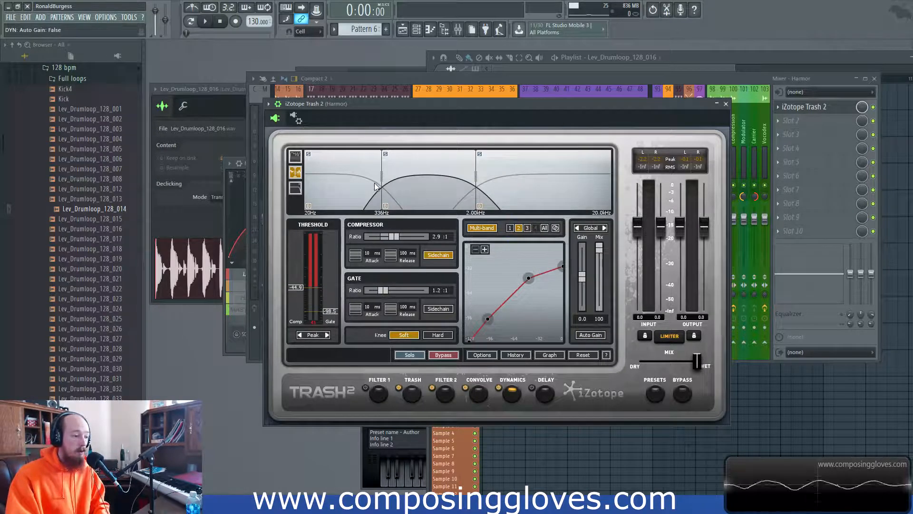
left_click(416, 403)
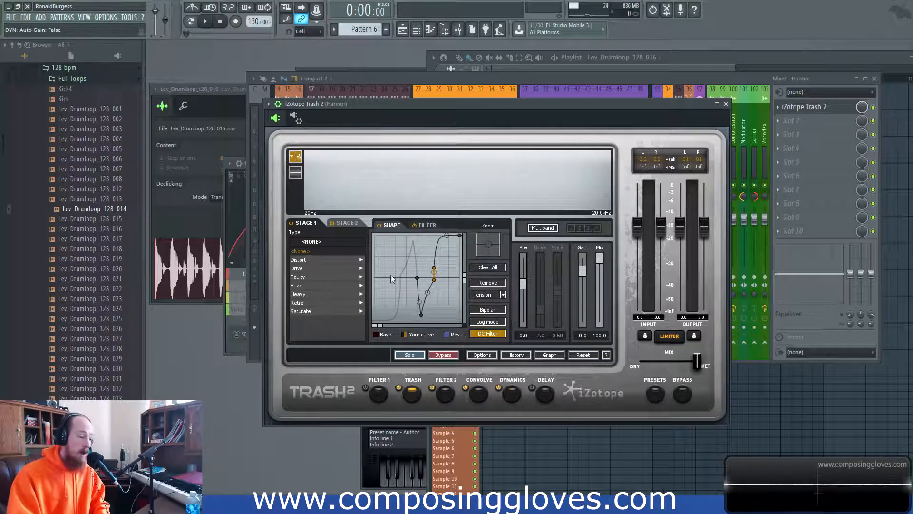
left_click(512, 400)
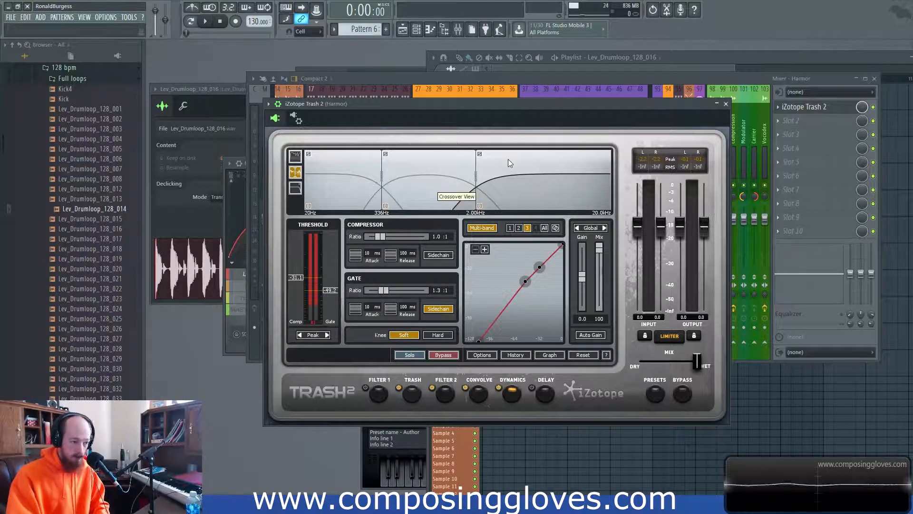
left_click(418, 392)
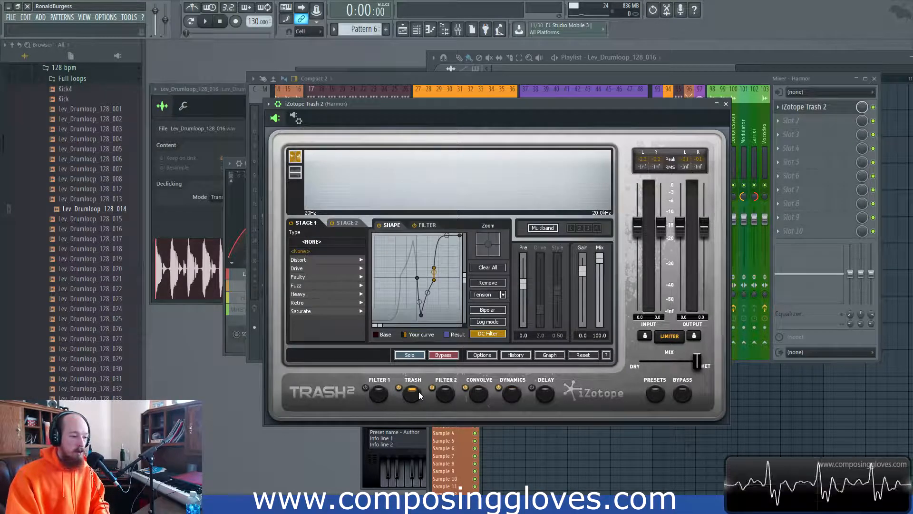
left_click(513, 394)
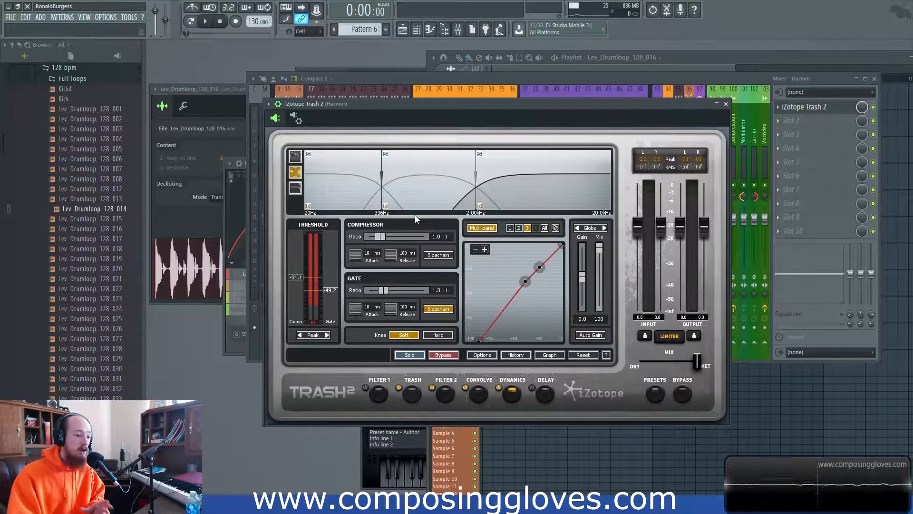
left_click_drag(421, 112, 419, 106)
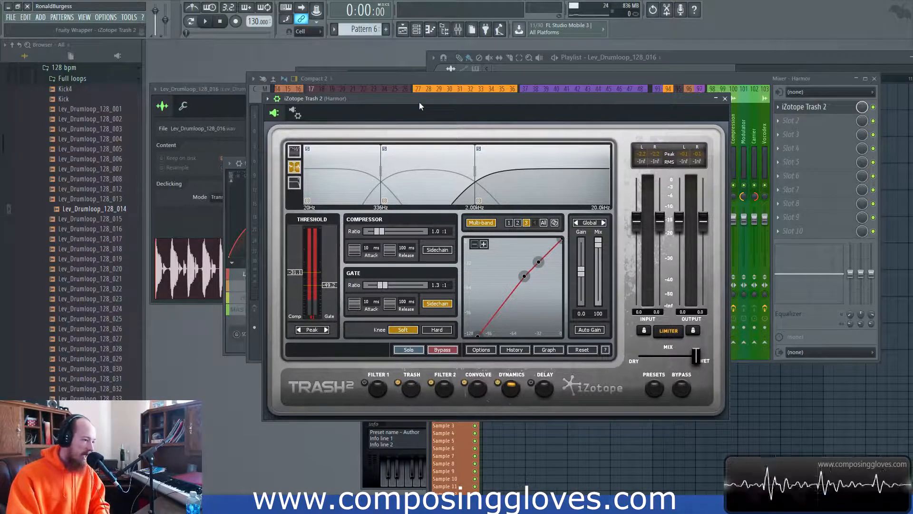